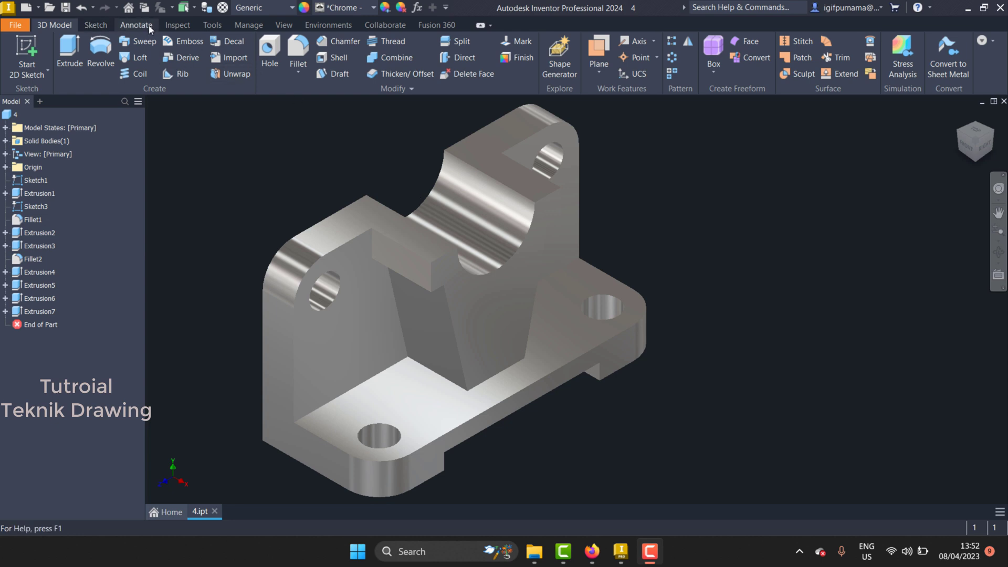
Start a model Dimension and keep ASME - mm as the part's active annotation standard.
{"action": "left_click", "coordinate": [132, 25]}
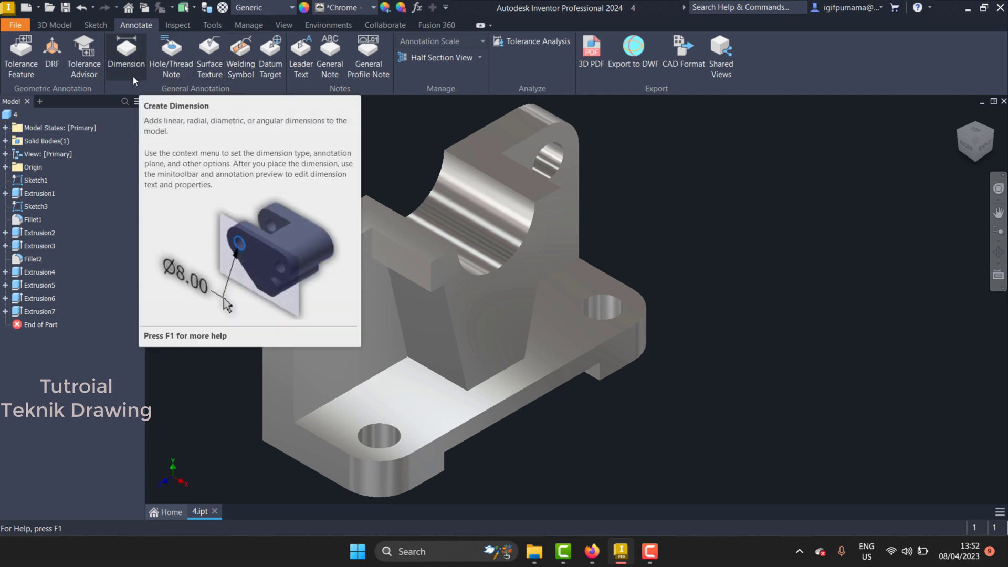
{"action": "left_click", "coordinate": [137, 61]}
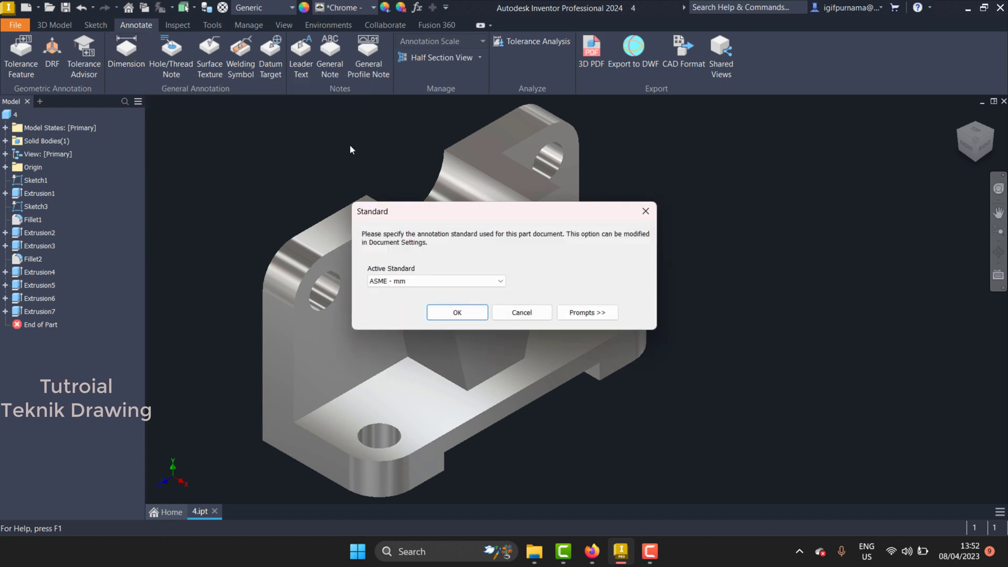
{"action": "left_click", "coordinate": [409, 279]}
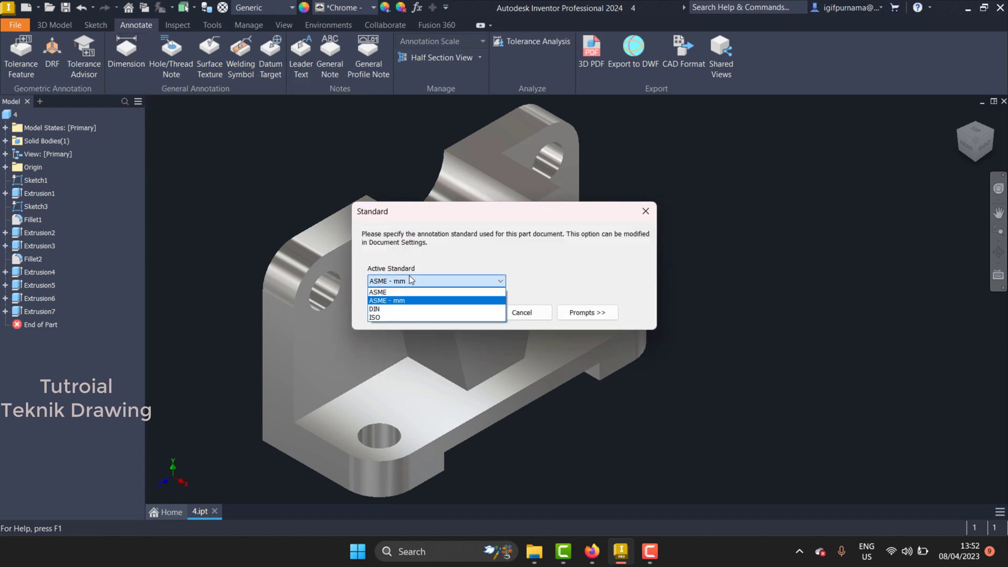
{"action": "left_click", "coordinate": [396, 303]}
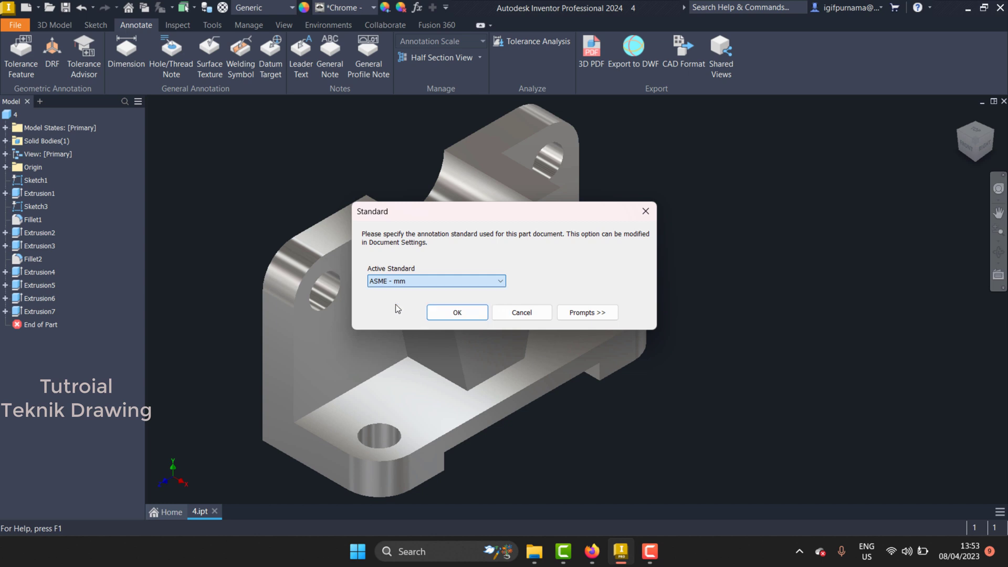
{"action": "left_click", "coordinate": [459, 318]}
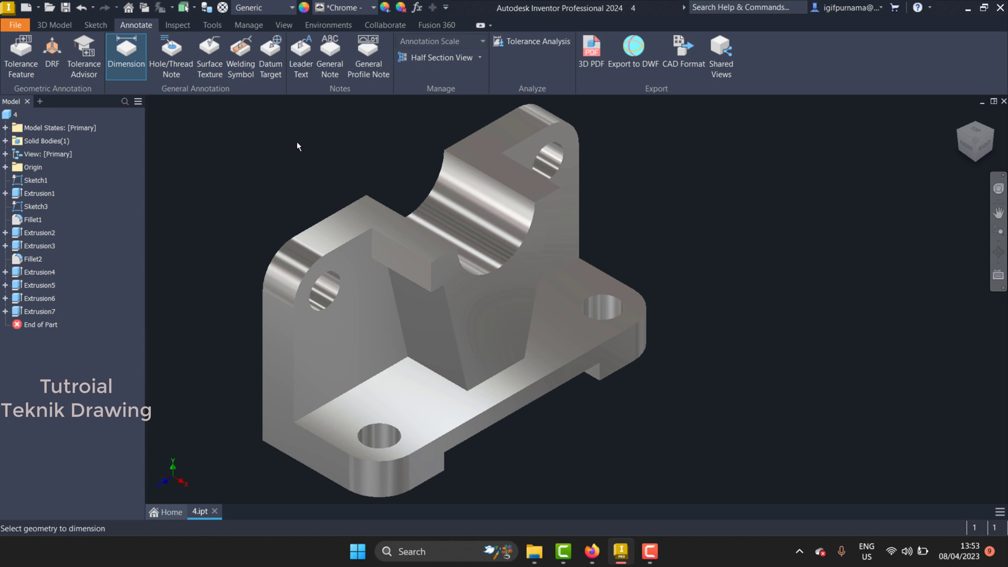
Dimension the cradle arc as R15 and the block edges as 28 and 35 mm.
{"action": "left_click", "coordinate": [429, 191]}
{"action": "left_click", "coordinate": [388, 167]}
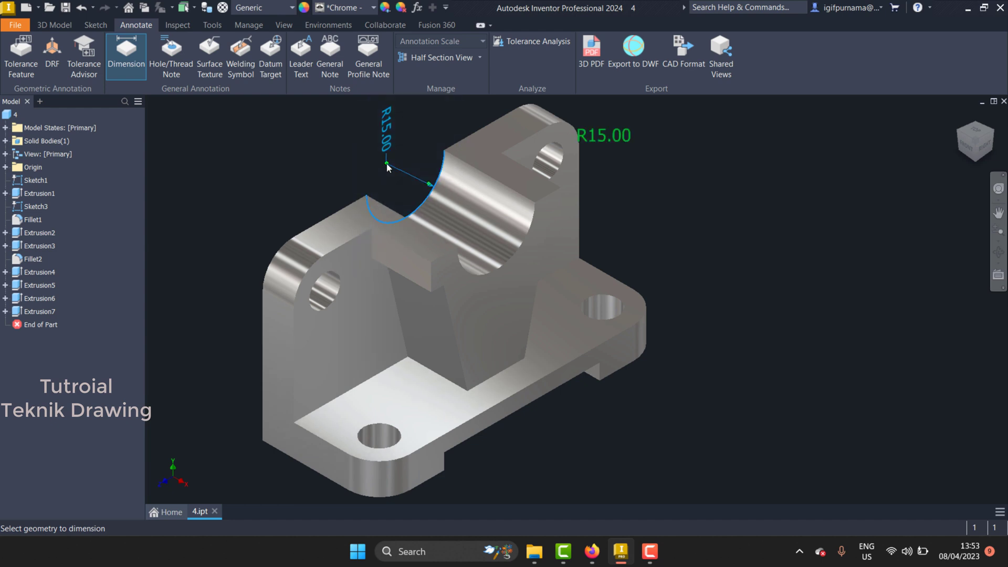
{"action": "key", "text": "Escape"}
{"action": "left_click", "coordinate": [108, 52]}
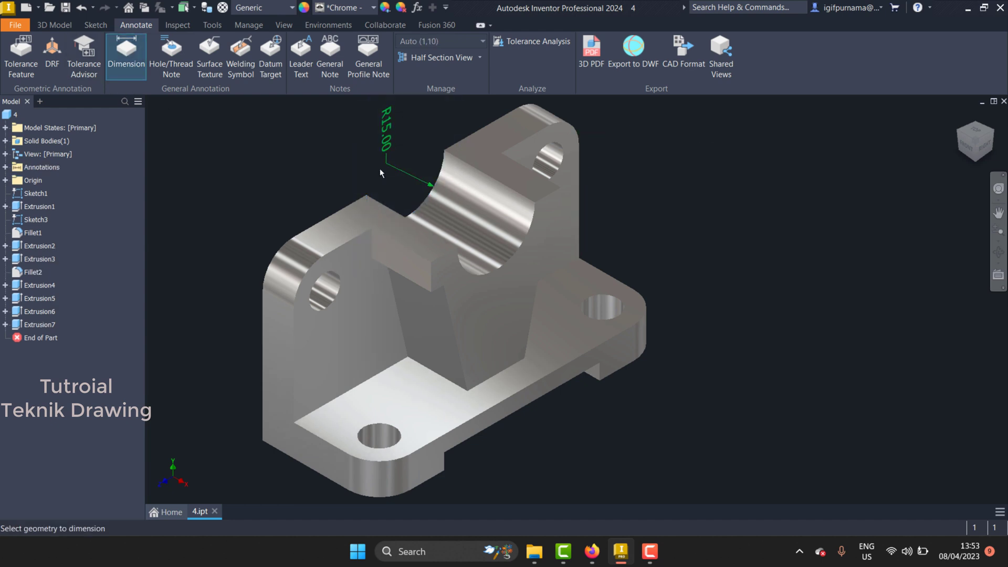
{"action": "left_click", "coordinate": [334, 213]}
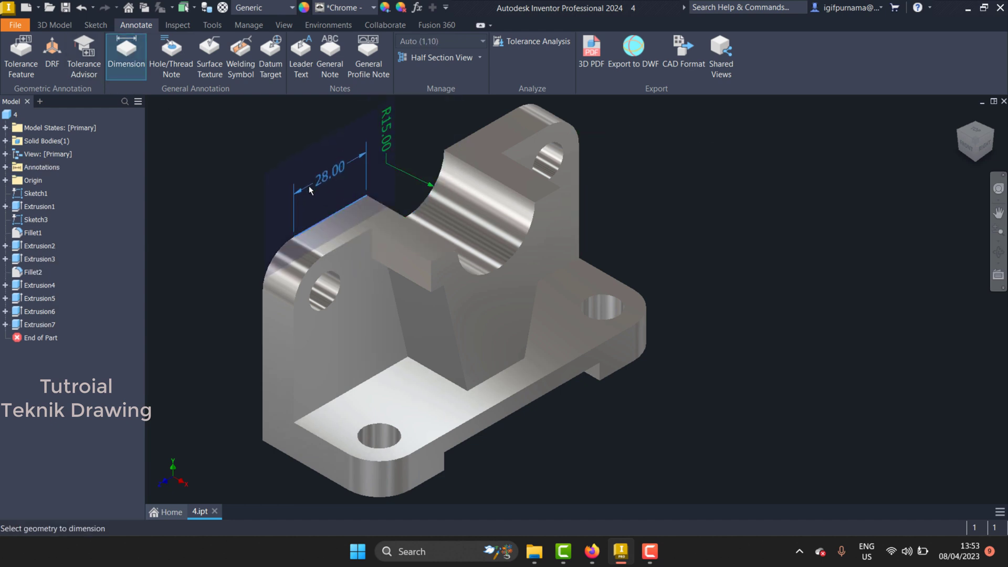
{"action": "left_click", "coordinate": [309, 185]}
{"action": "left_click", "coordinate": [595, 171]}
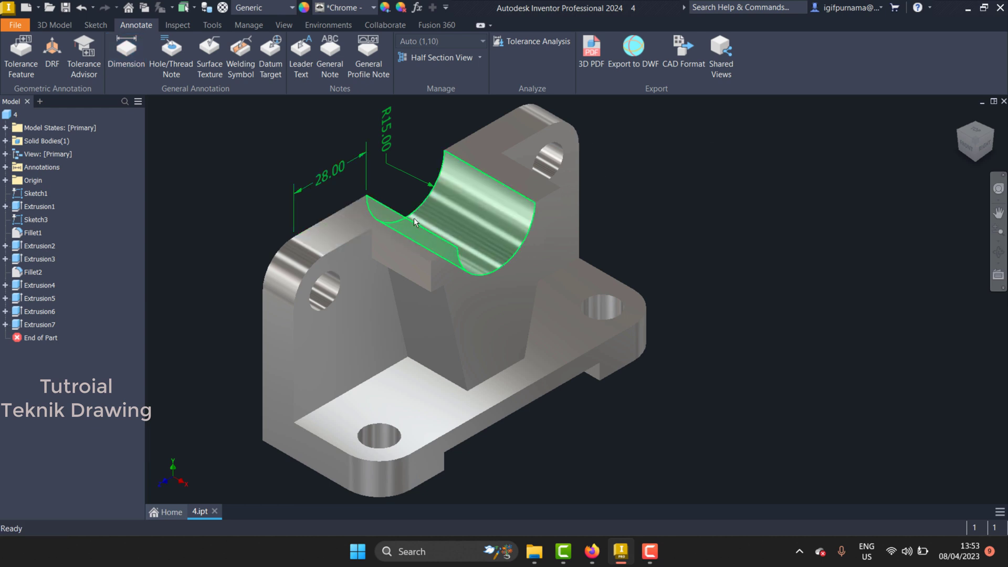
{"action": "left_click", "coordinate": [126, 52]}
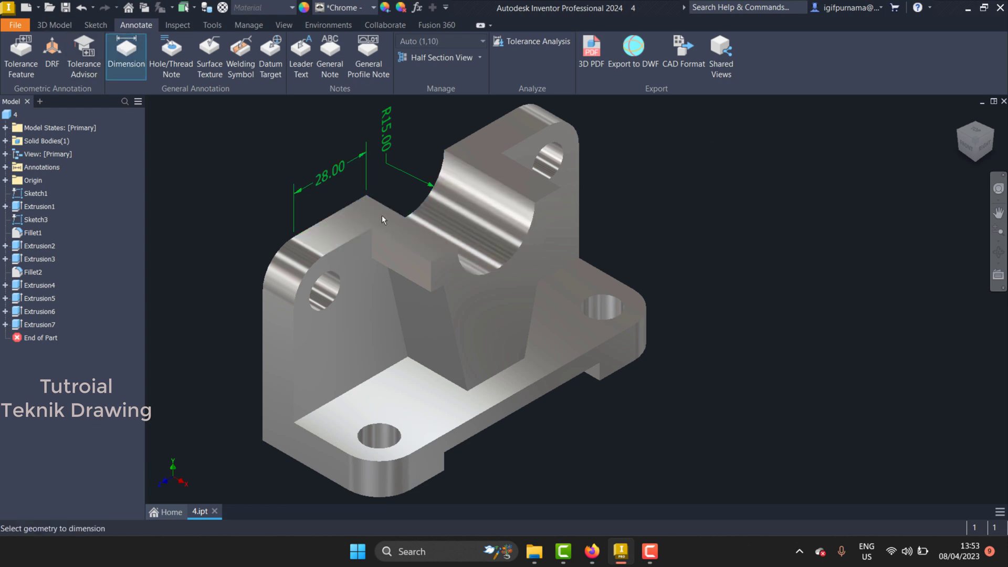
{"action": "left_click", "coordinate": [392, 211]}
{"action": "left_click", "coordinate": [411, 205]}
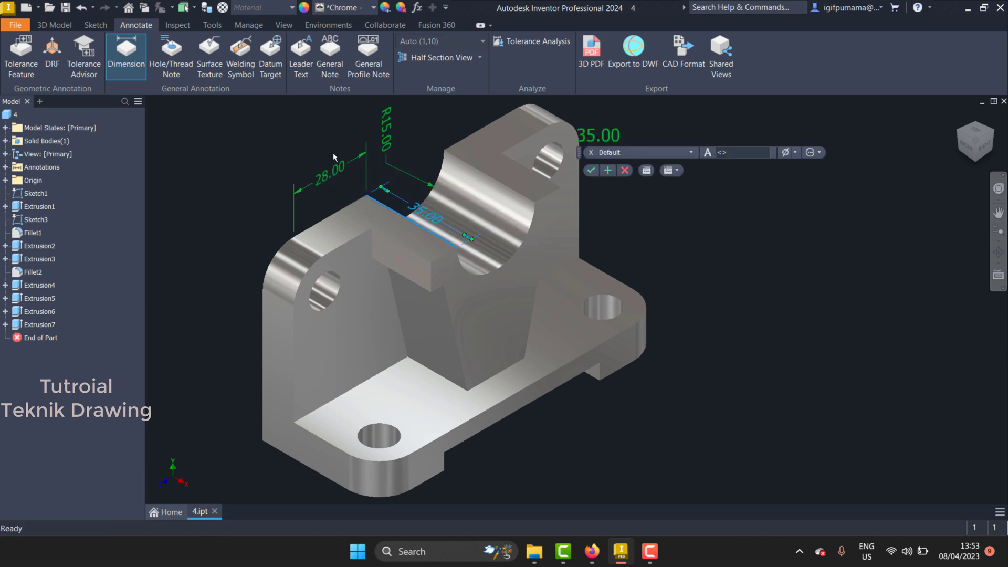
{"action": "left_click", "coordinate": [601, 171]}
Add the 23, 12 and 10 mm dimensions to the front block, lug and cradle side.
{"action": "left_click", "coordinate": [126, 52]}
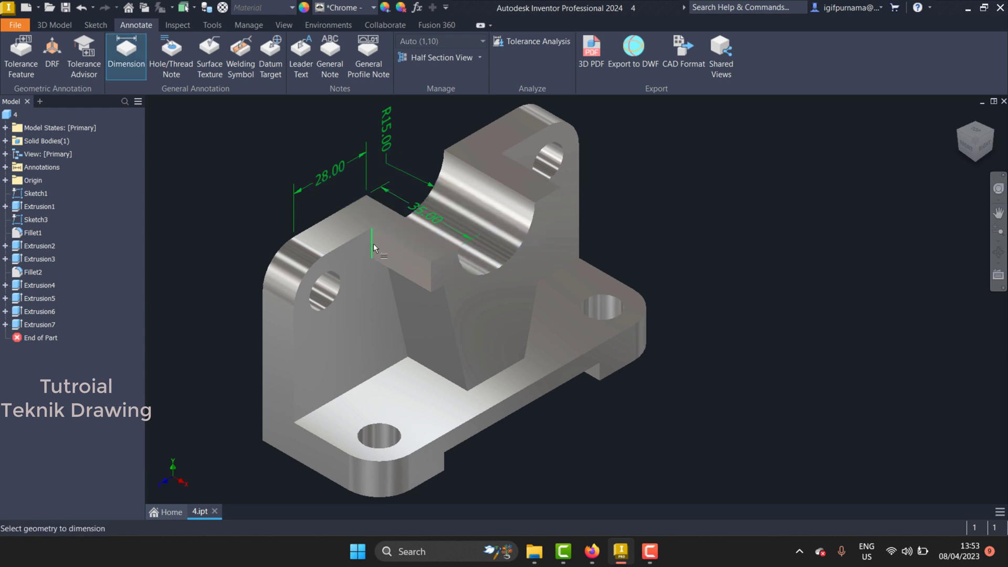
{"action": "left_click", "coordinate": [387, 239]}
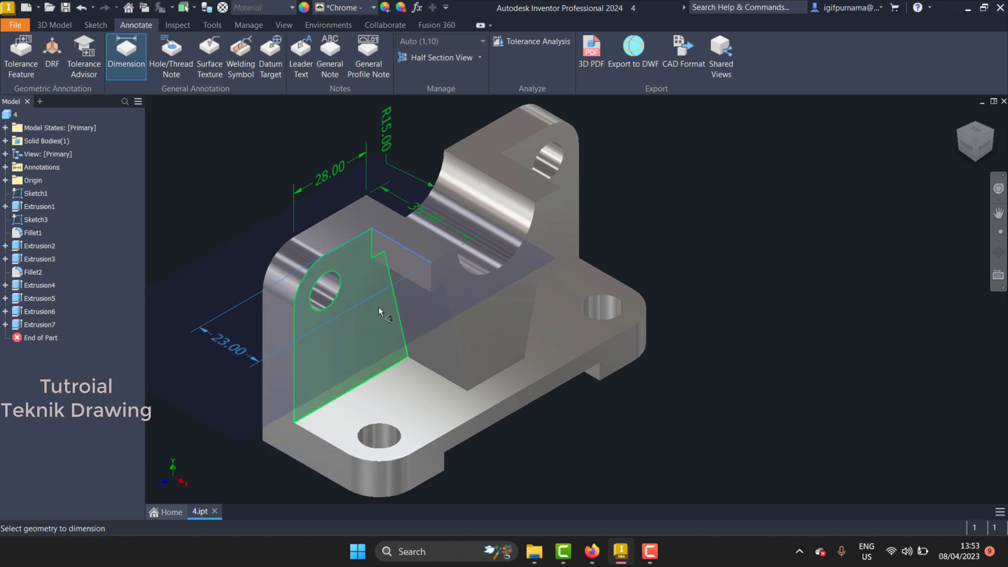
{"action": "left_click", "coordinate": [235, 174]}
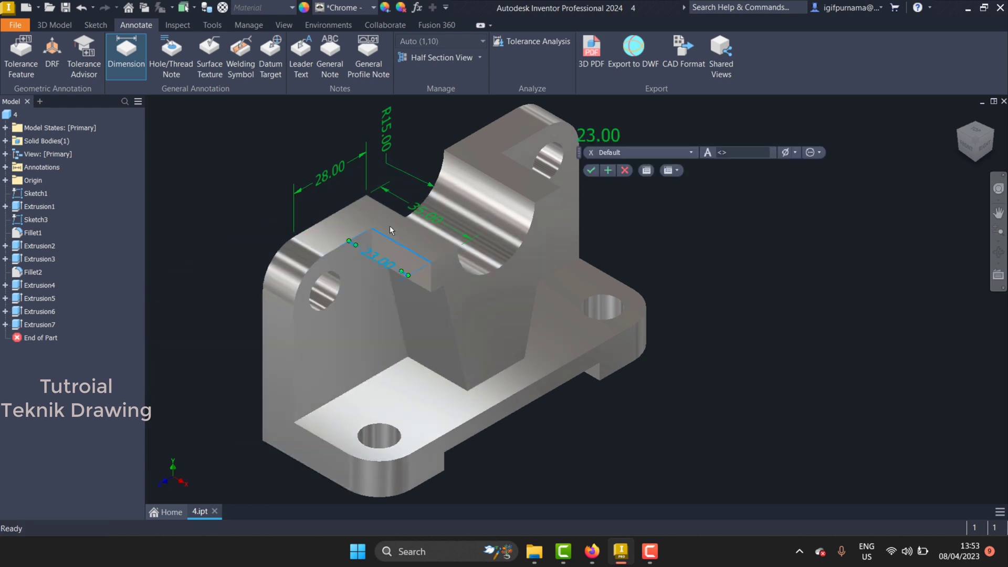
{"action": "key", "text": "Return"}
{"action": "left_click", "coordinate": [123, 67]}
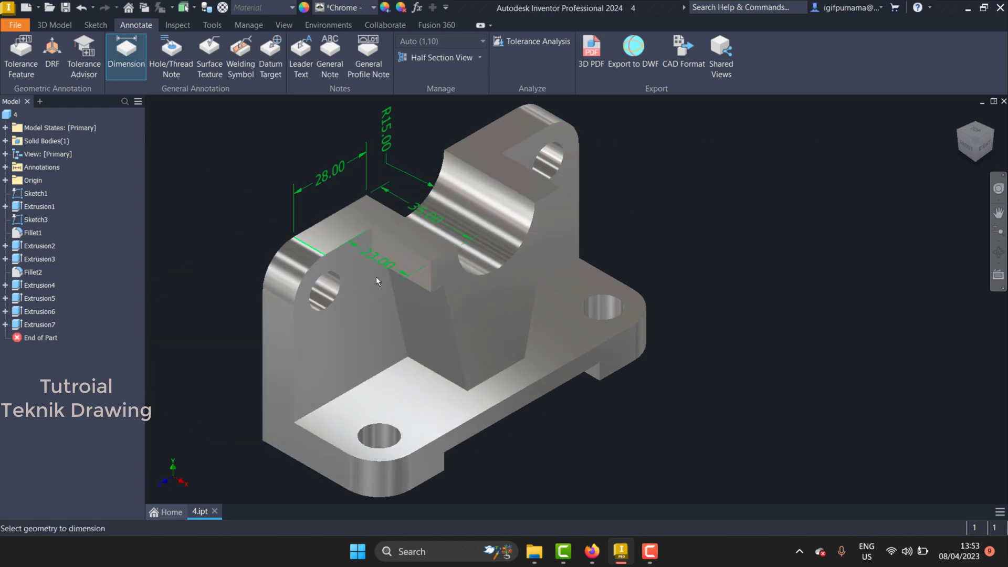
{"action": "left_click", "coordinate": [344, 218]}
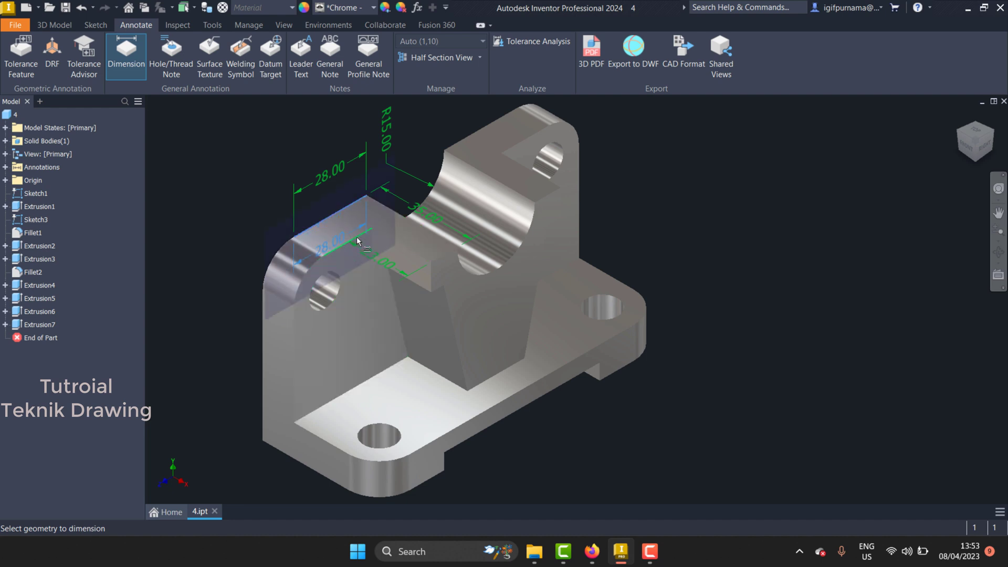
{"action": "left_click", "coordinate": [217, 220]}
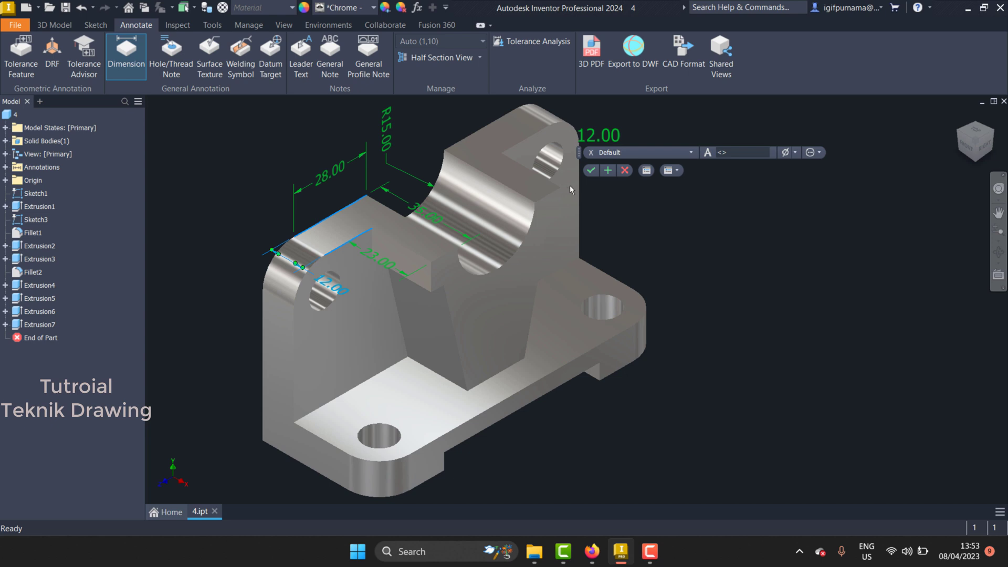
{"action": "left_click", "coordinate": [592, 170]}
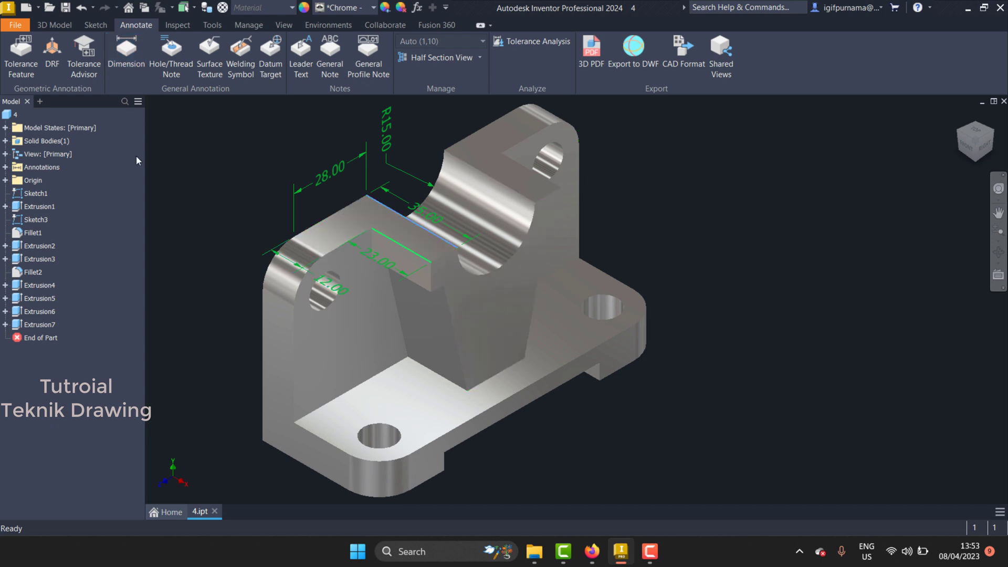
{"action": "left_click", "coordinate": [130, 46]}
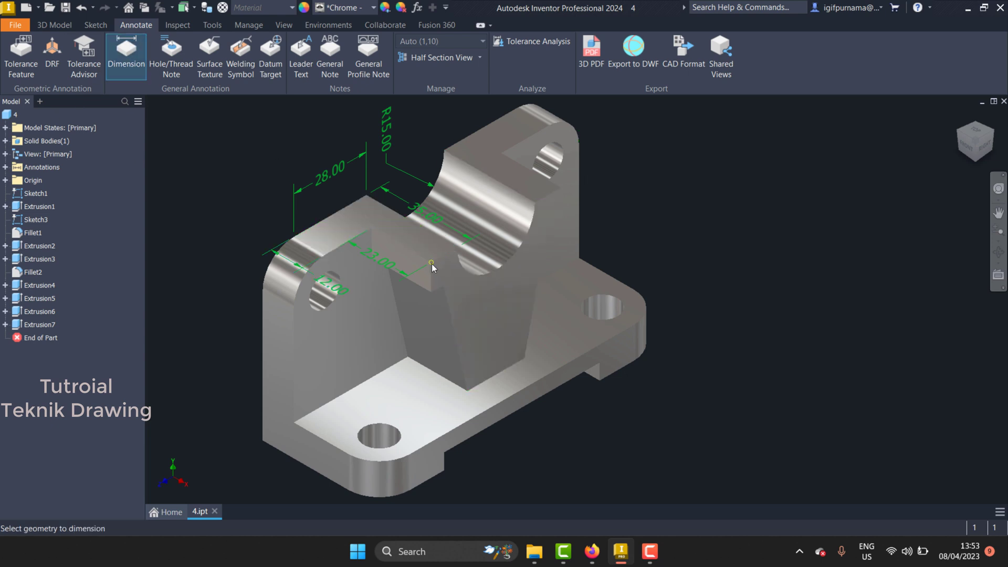
{"action": "left_click", "coordinate": [456, 249]}
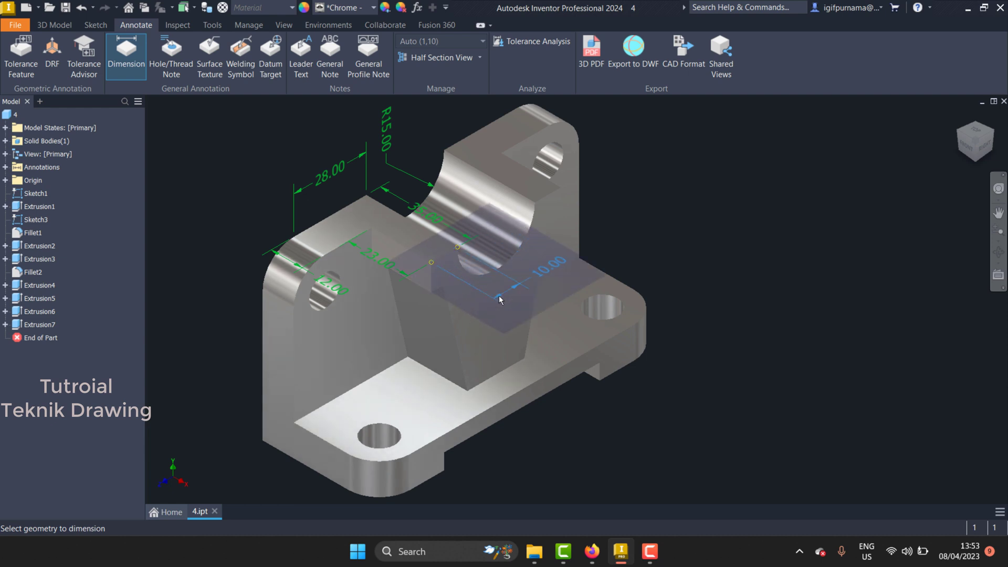
{"action": "left_click", "coordinate": [544, 273]}
{"action": "left_click", "coordinate": [591, 170]}
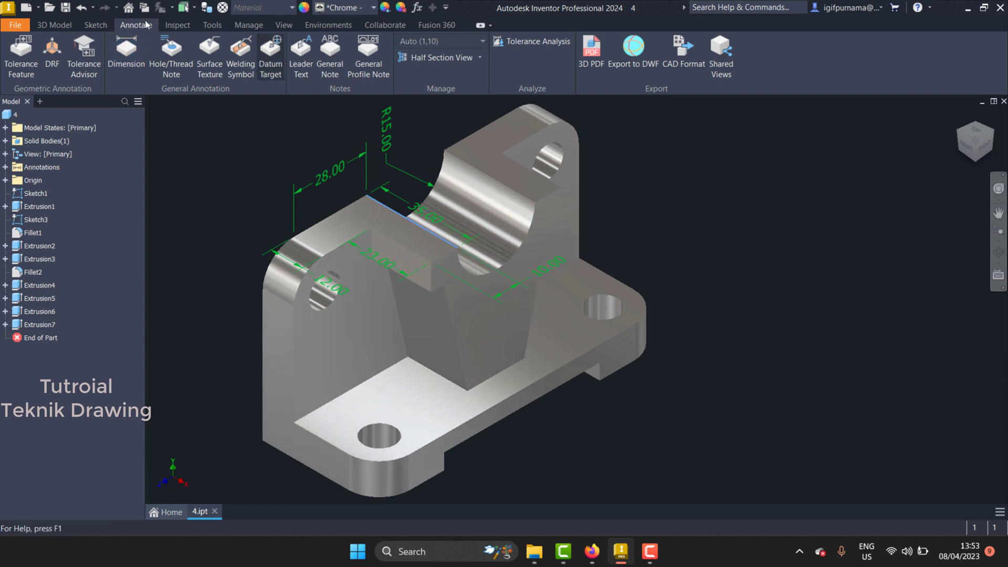
{"action": "left_click", "coordinate": [128, 55]}
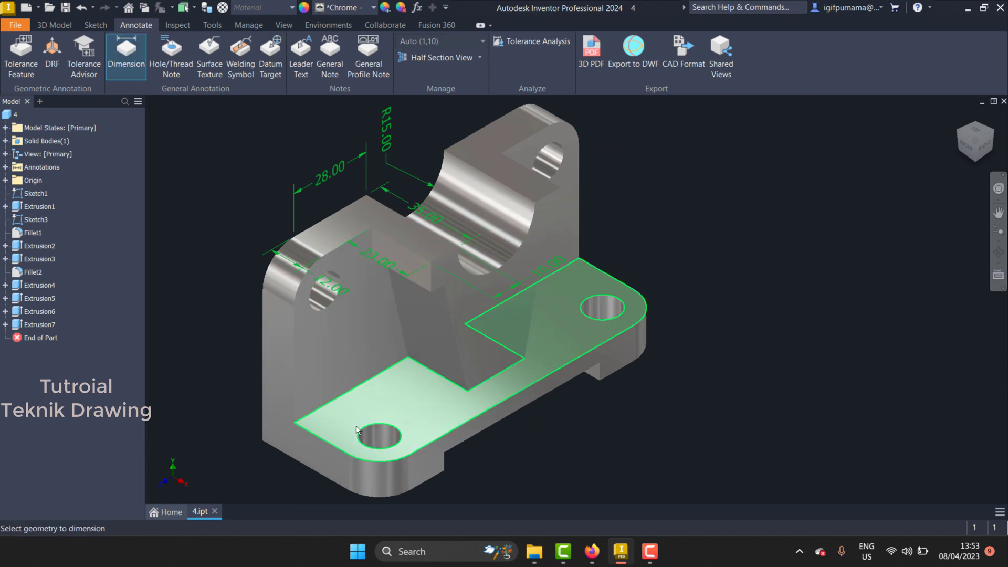
{"action": "left_click", "coordinate": [363, 435]}
{"action": "scroll", "coordinate": [284, 378], "scroll_direction": "up", "scroll_amount": 3}
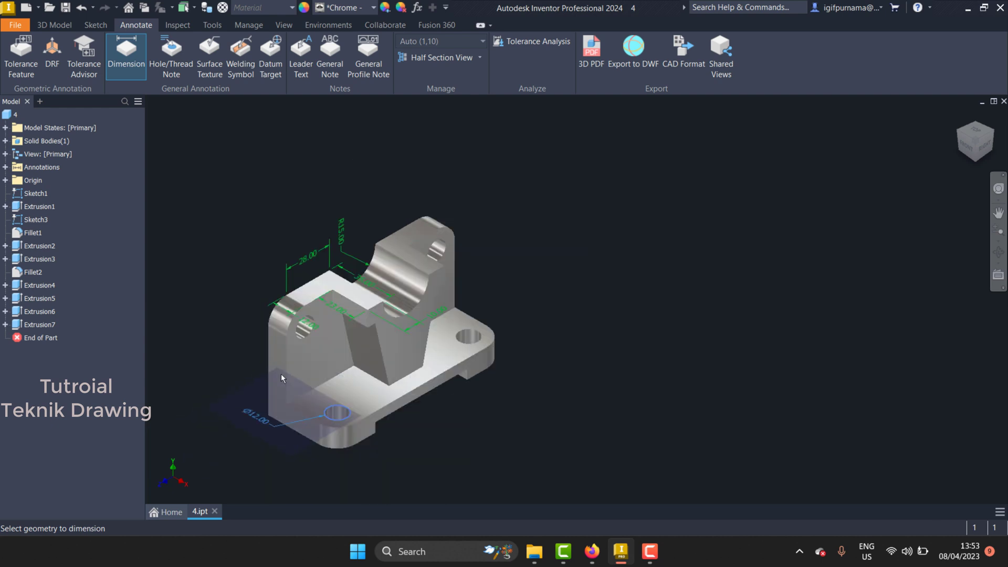
{"action": "scroll", "coordinate": [282, 373], "scroll_direction": "up", "scroll_amount": 3}
{"action": "scroll", "coordinate": [284, 405], "scroll_direction": "down", "scroll_amount": 2}
{"action": "scroll", "coordinate": [304, 389], "scroll_direction": "down", "scroll_amount": 3}
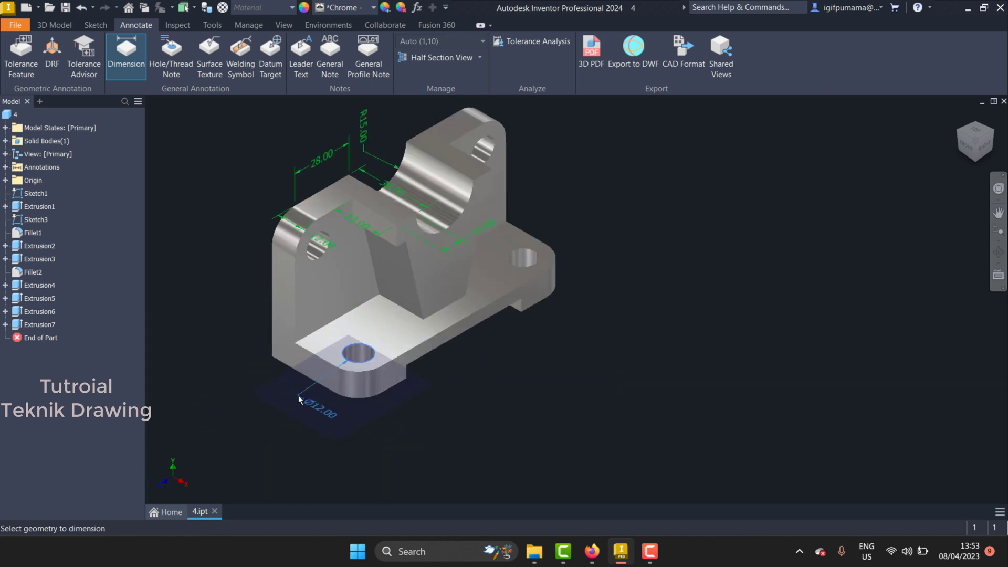
{"action": "left_click", "coordinate": [315, 405]}
{"action": "left_click", "coordinate": [589, 171]}
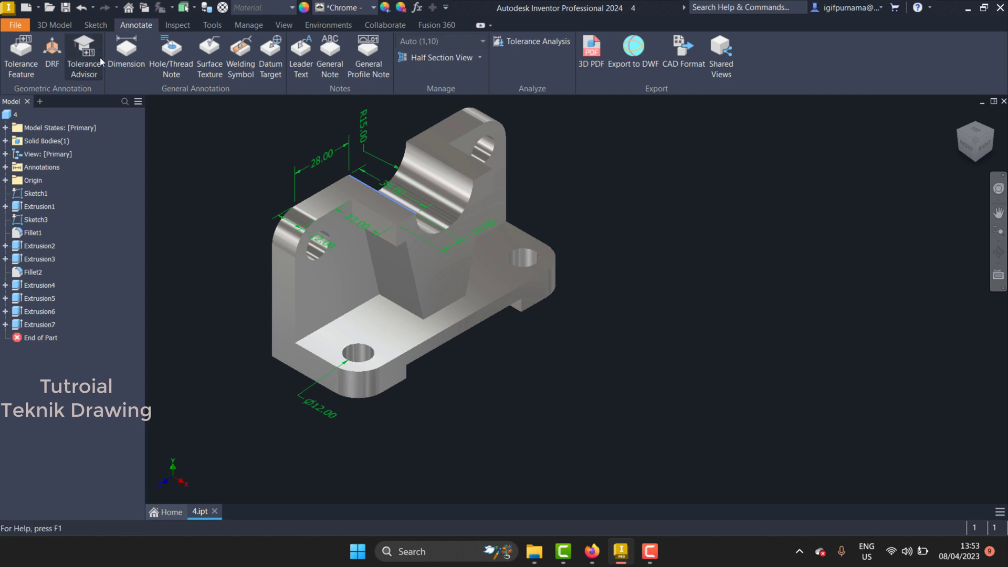
{"action": "left_click", "coordinate": [357, 399]}
{"action": "left_click", "coordinate": [355, 415]}
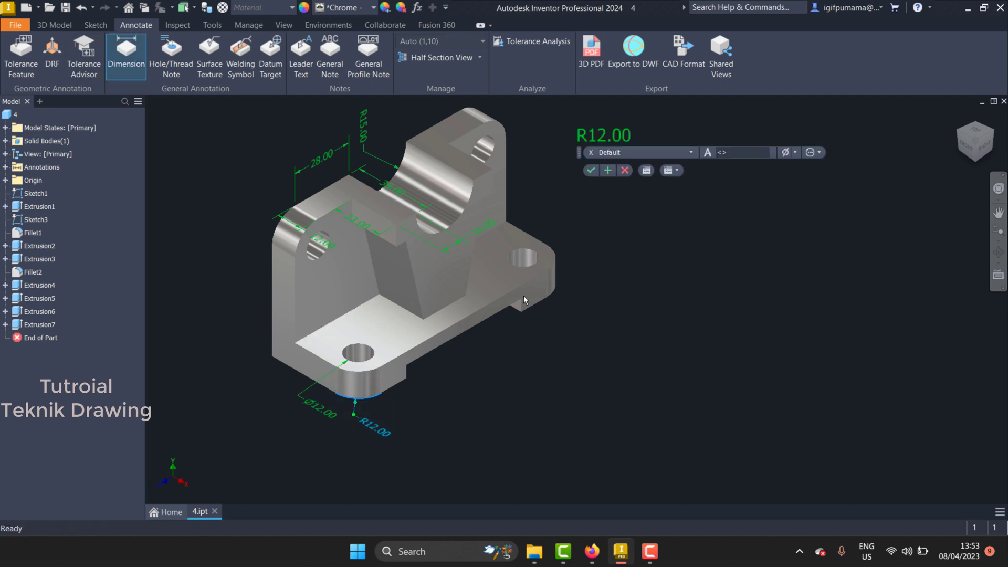
{"action": "left_click", "coordinate": [607, 170]}
{"action": "key", "text": "Escape"}
{"action": "scroll", "coordinate": [440, 280], "scroll_direction": "up", "scroll_amount": 2}
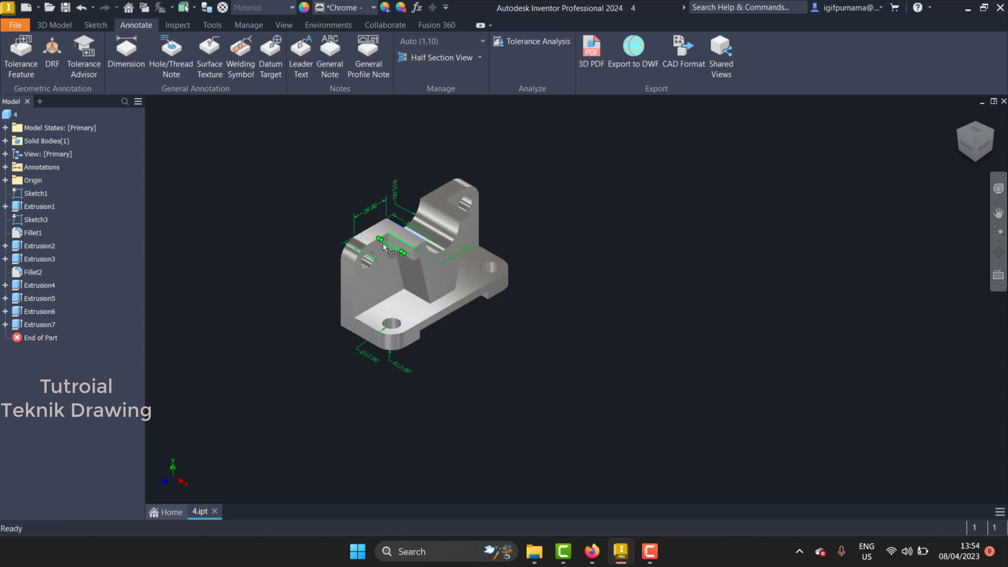
{"action": "scroll", "coordinate": [386, 243], "scroll_direction": "down", "scroll_amount": 2}
{"action": "scroll", "coordinate": [391, 245], "scroll_direction": "up", "scroll_amount": 2}
{"action": "scroll", "coordinate": [393, 245], "scroll_direction": "down", "scroll_amount": 2}
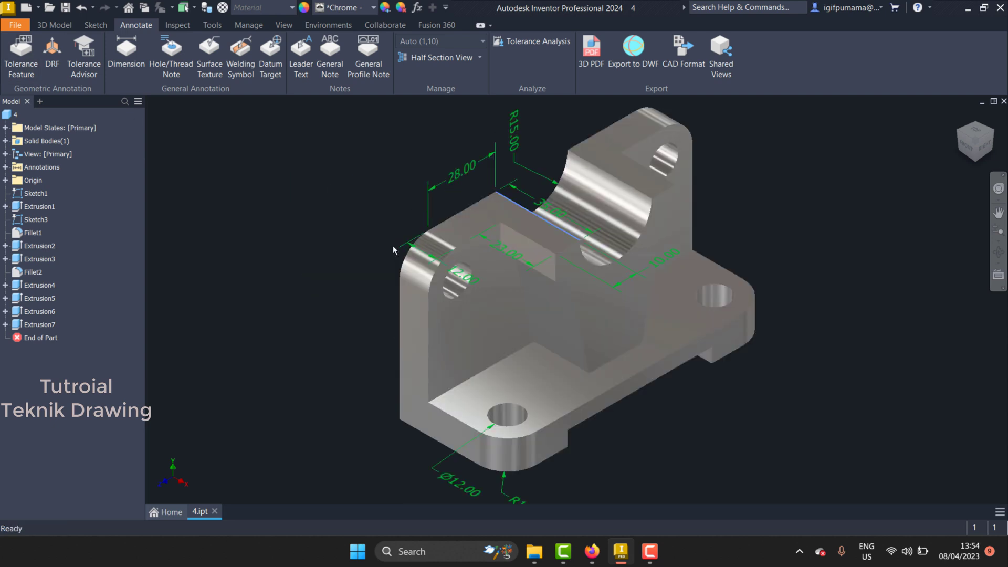
{"action": "scroll", "coordinate": [393, 244], "scroll_direction": "up", "scroll_amount": 1}
{"action": "scroll", "coordinate": [393, 245], "scroll_direction": "up", "scroll_amount": 1}
{"action": "scroll", "coordinate": [496, 288], "scroll_direction": "down", "scroll_amount": 2}
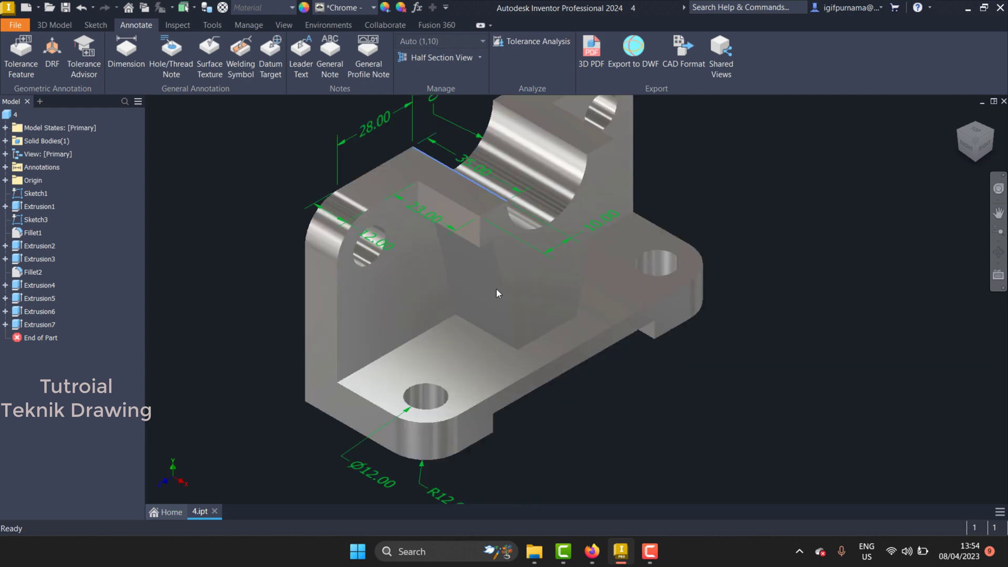
{"action": "scroll", "coordinate": [497, 289], "scroll_direction": "up", "scroll_amount": 2}
{"action": "left_click", "coordinate": [475, 257]}
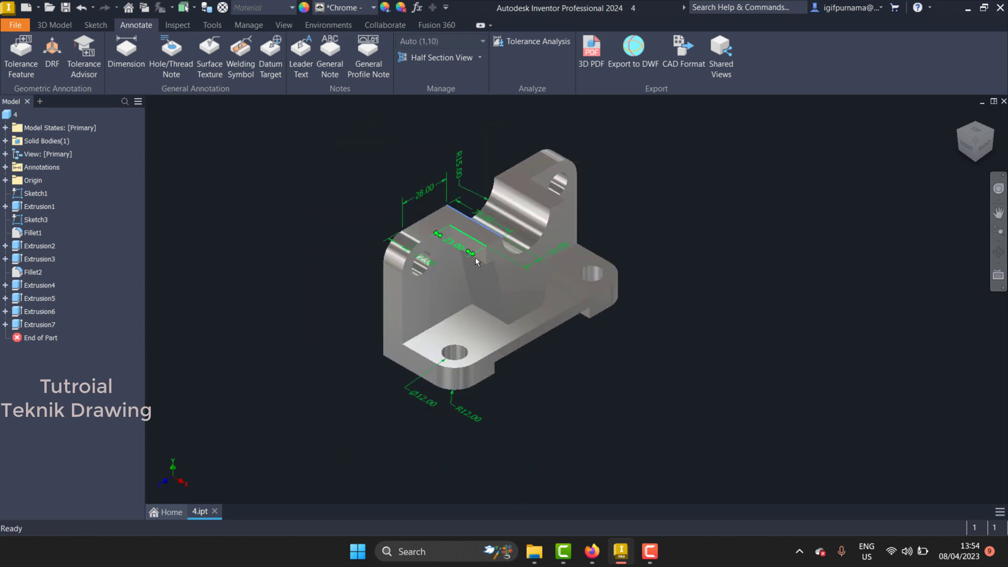
{"action": "scroll", "coordinate": [441, 235], "scroll_direction": "down", "scroll_amount": 2}
{"action": "scroll", "coordinate": [441, 235], "scroll_direction": "up", "scroll_amount": 2}
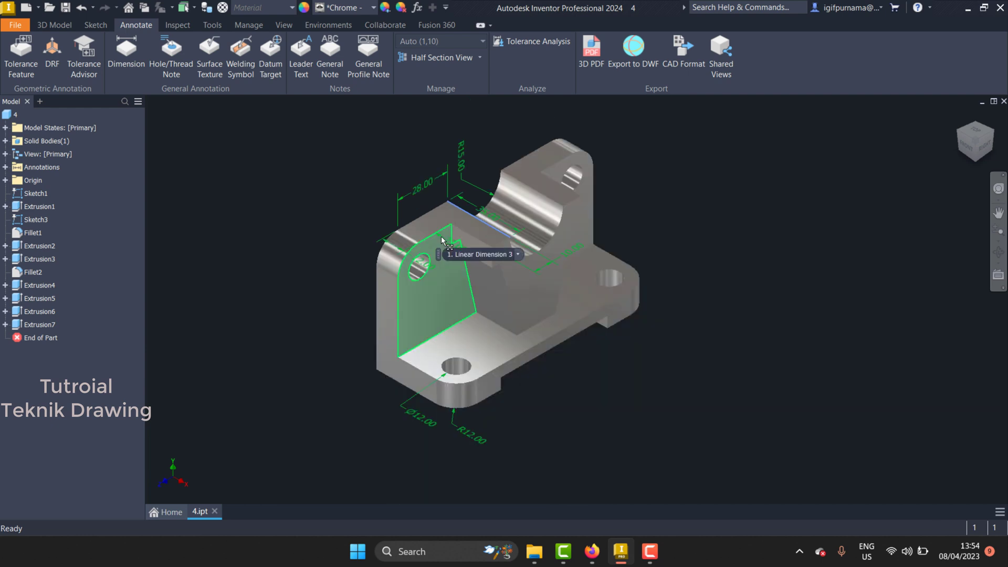
{"action": "left_click", "coordinate": [1000, 212]}
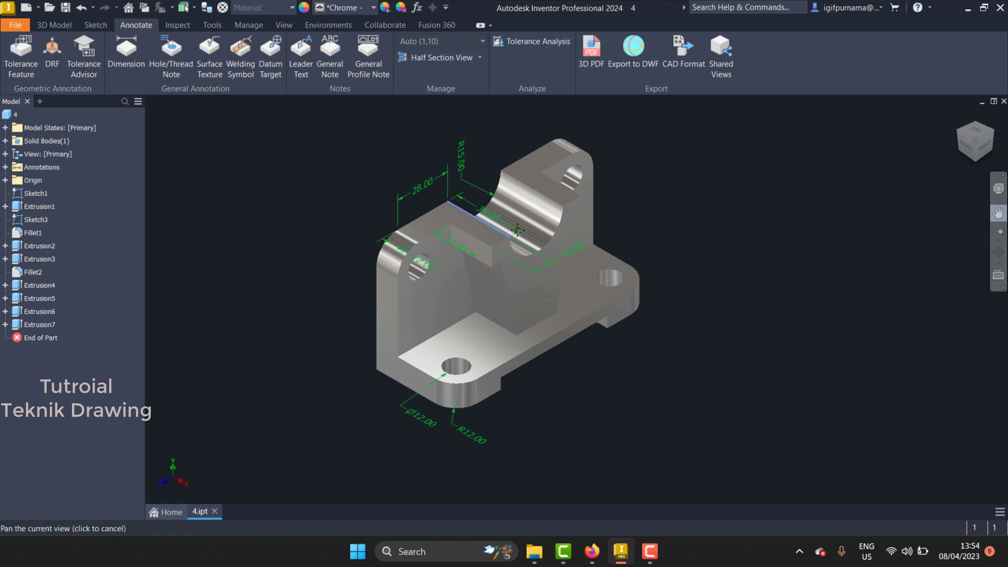
{"action": "right_click", "coordinate": [318, 190]}
{"action": "key", "text": "Escape"}
{"action": "scroll", "coordinate": [473, 258], "scroll_direction": "down", "scroll_amount": 3}
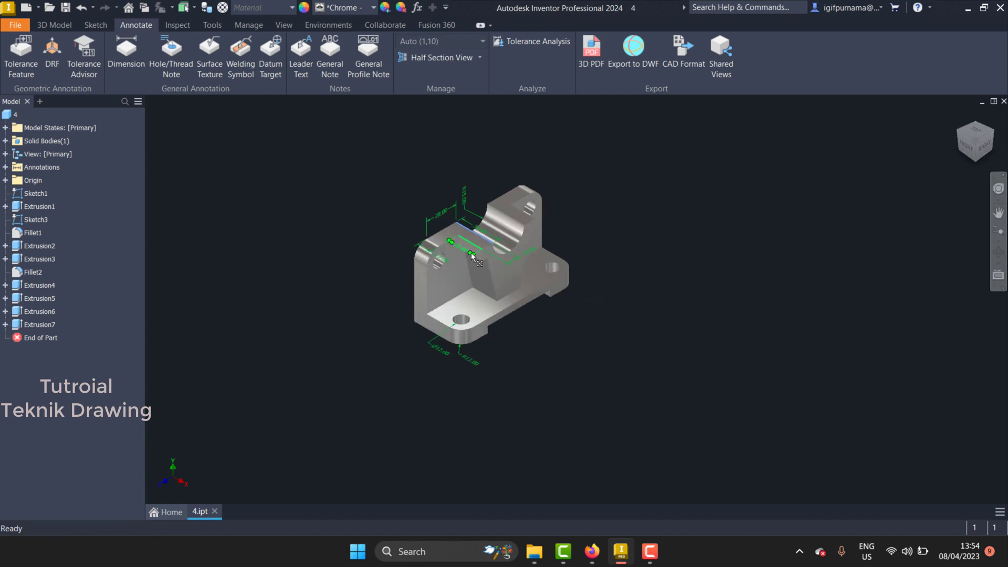
{"action": "scroll", "coordinate": [472, 255], "scroll_direction": "up", "scroll_amount": 3}
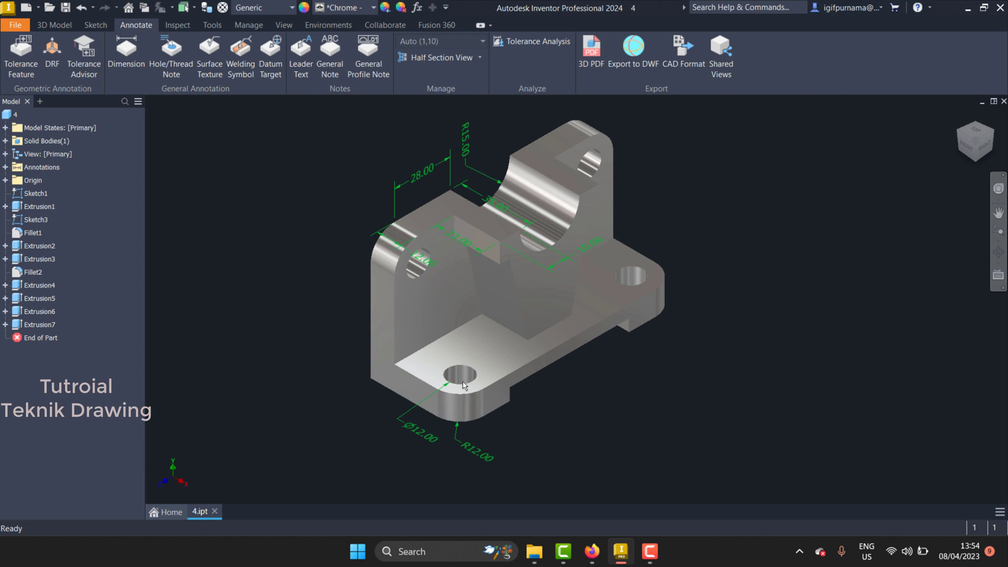
Export the bracket to PDF, overwriting Part3 ([Primary]).pdf, and open it from File Explorer.
{"action": "left_click", "coordinate": [6, 27]}
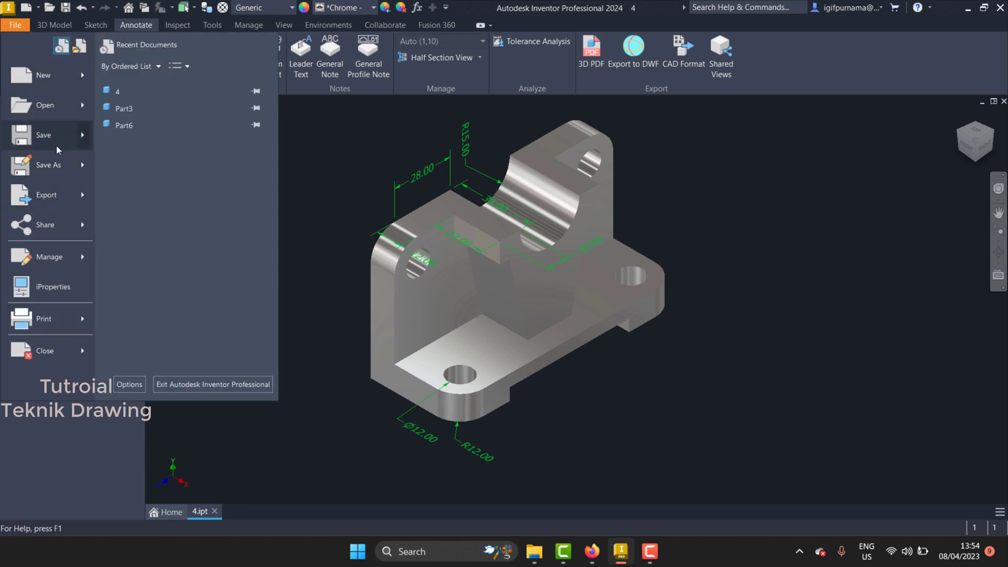
{"action": "mouse_move", "coordinate": [46, 195]}
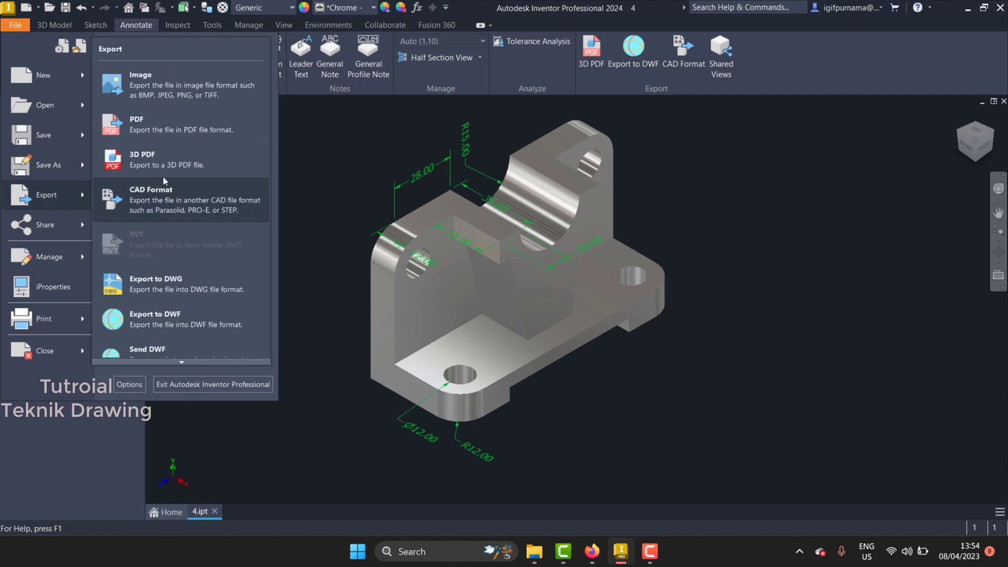
{"action": "left_click", "coordinate": [143, 126]}
{"action": "left_click", "coordinate": [439, 253]}
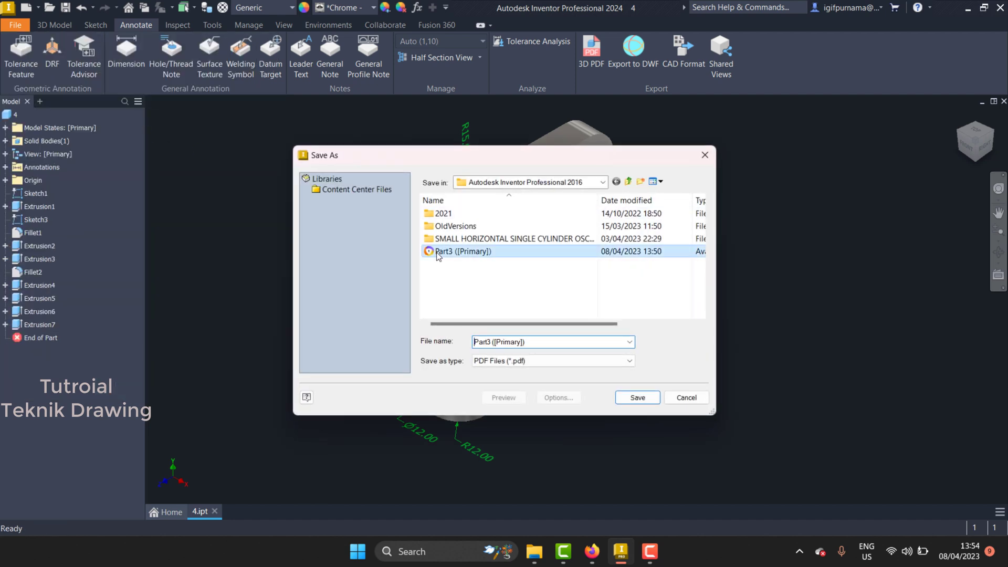
{"action": "left_click", "coordinate": [638, 398]}
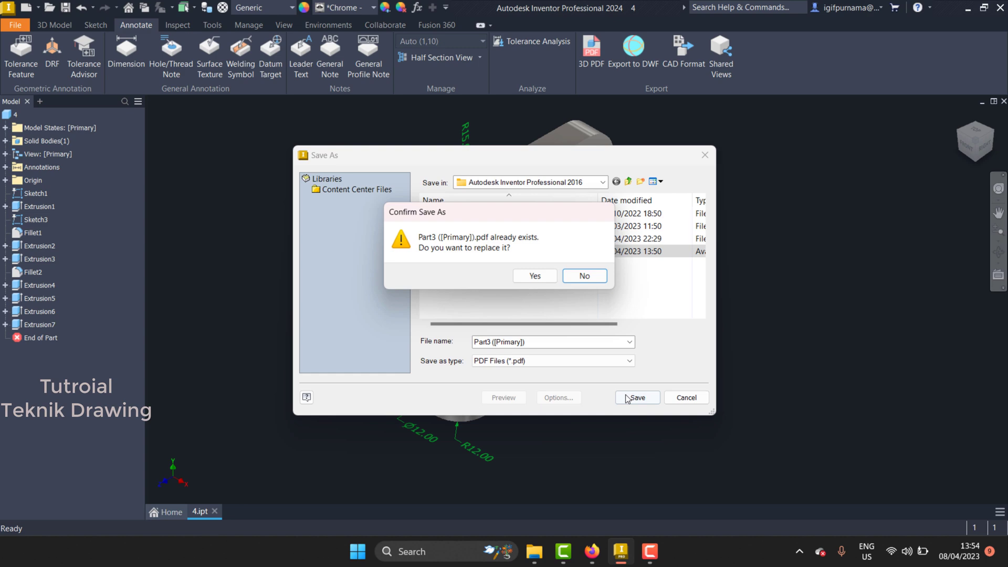
{"action": "left_click", "coordinate": [543, 275]}
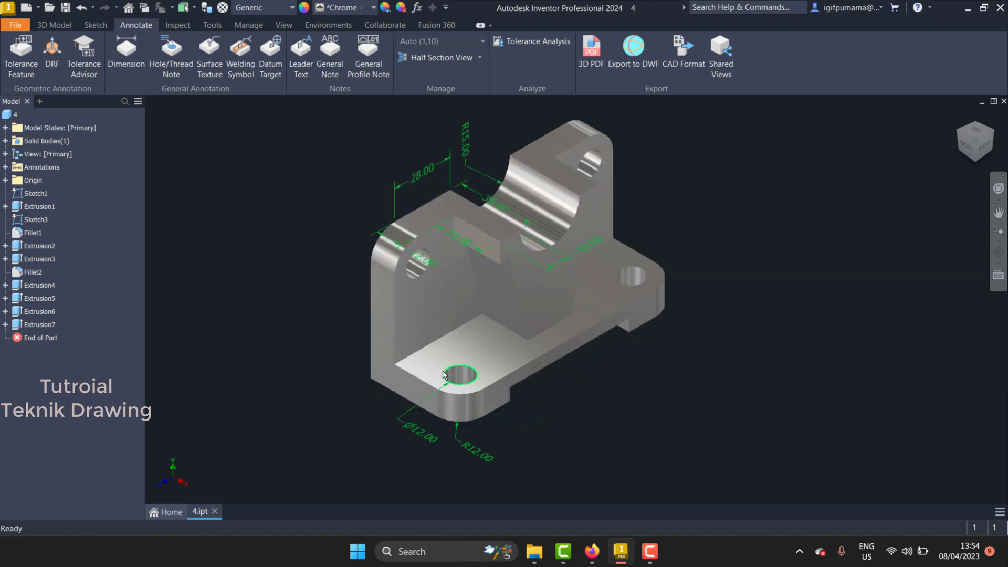
{"action": "left_click", "coordinate": [531, 552]}
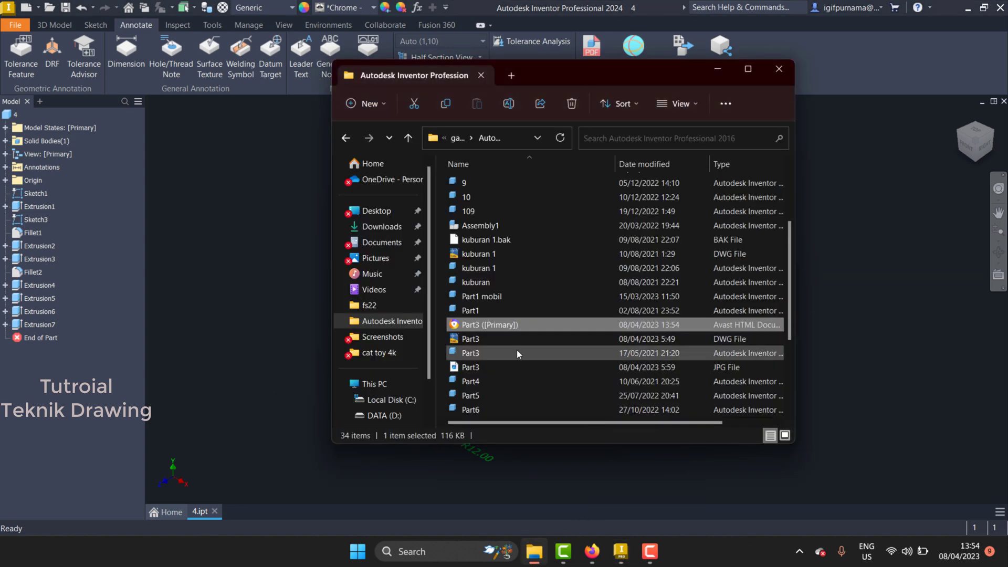
{"action": "double_click", "coordinate": [488, 327]}
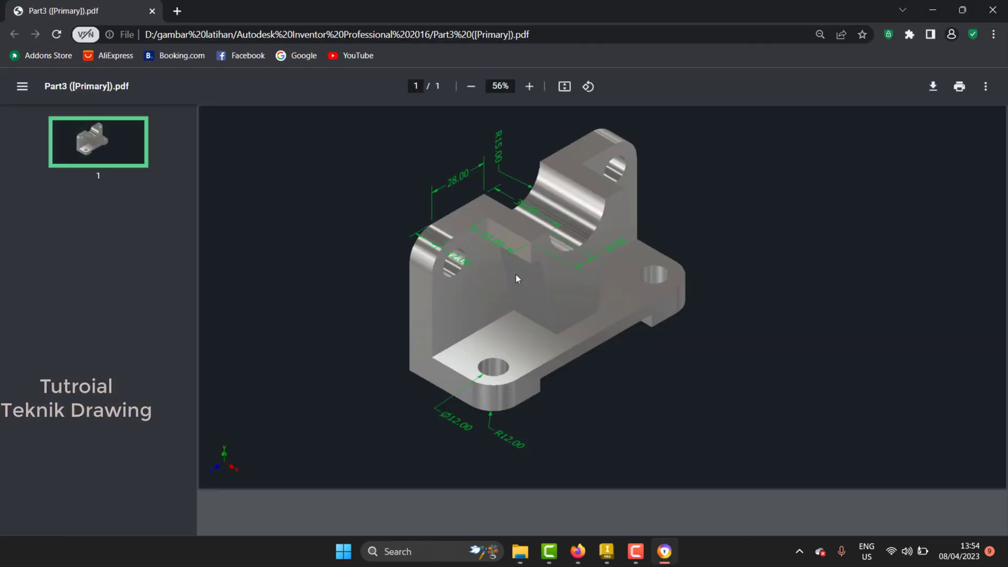
Zoom in and out on the exported PDF, return to 50%, and minimise Chrome.
{"action": "left_click", "coordinate": [529, 94]}
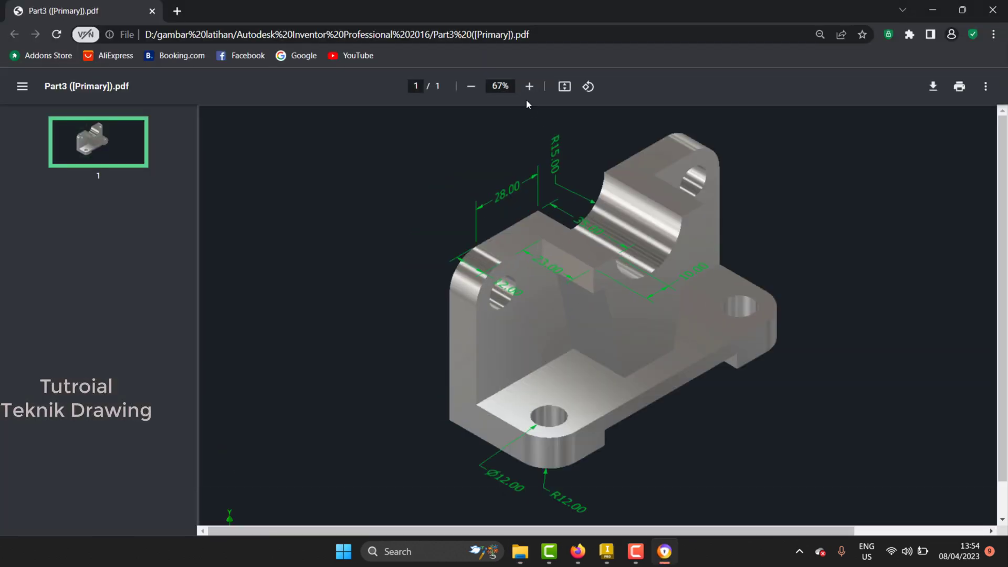
{"action": "left_click", "coordinate": [528, 97]}
{"action": "left_click", "coordinate": [472, 87]}
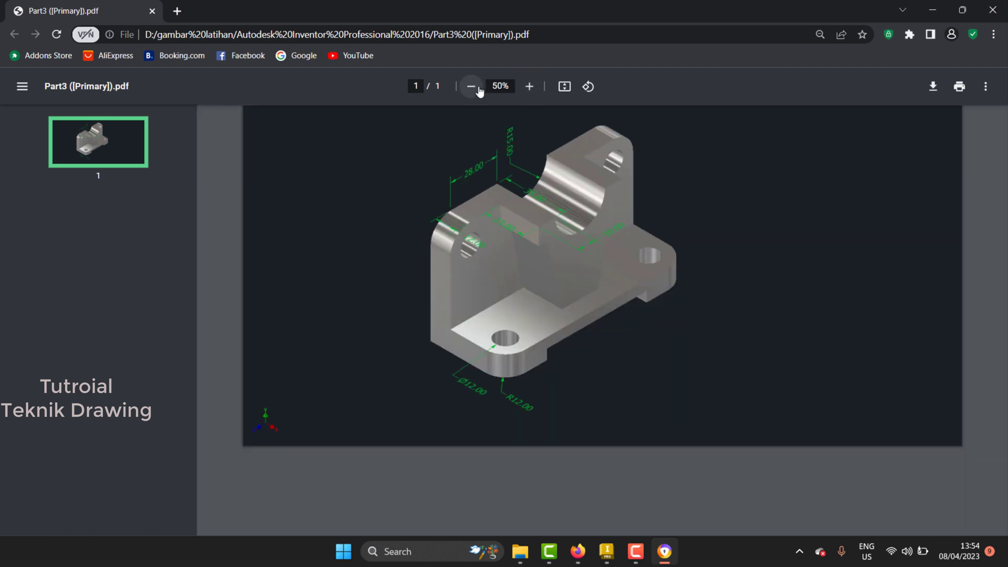
{"action": "left_click", "coordinate": [529, 88]}
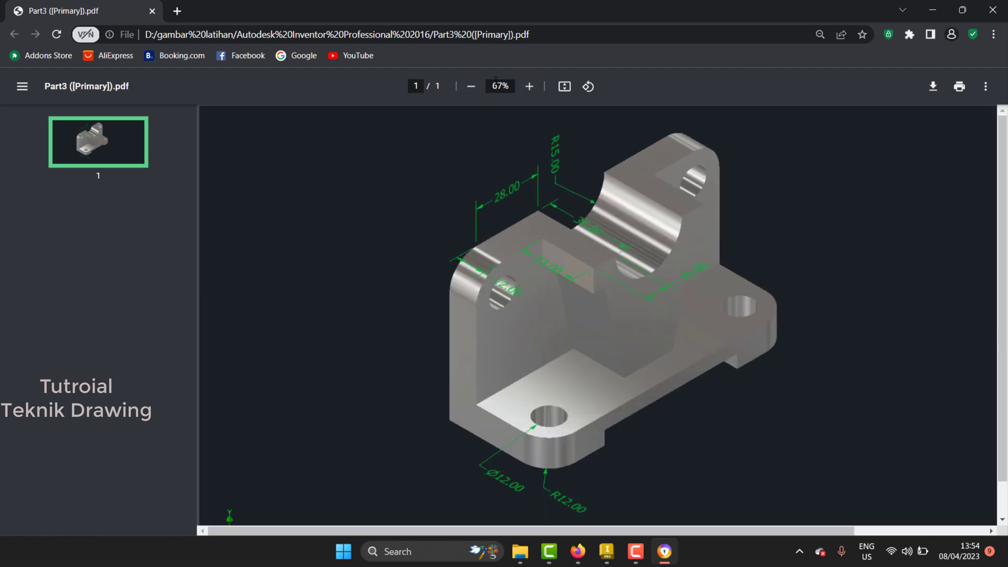
{"action": "left_click", "coordinate": [475, 88]}
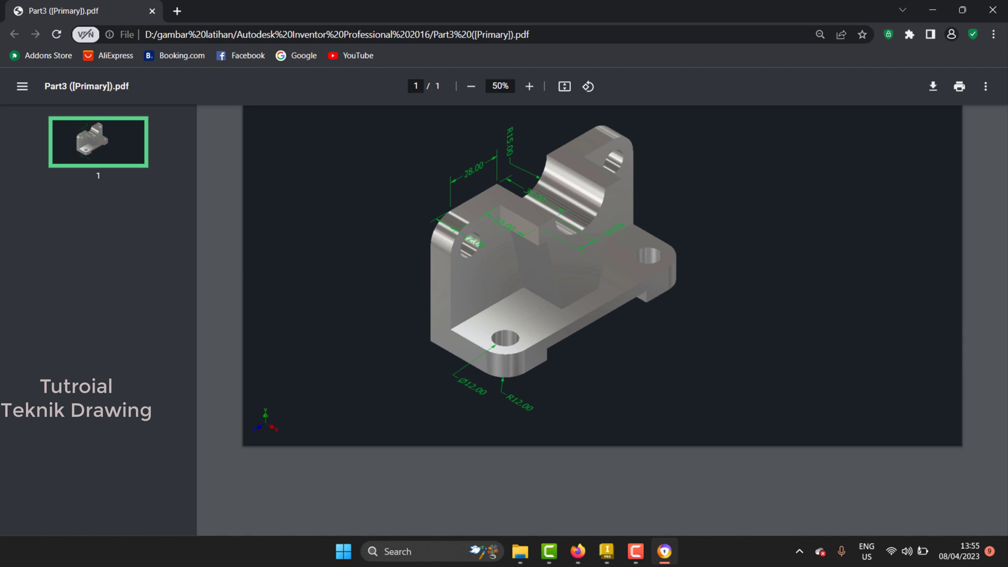
{"action": "left_click", "coordinate": [933, 10]}
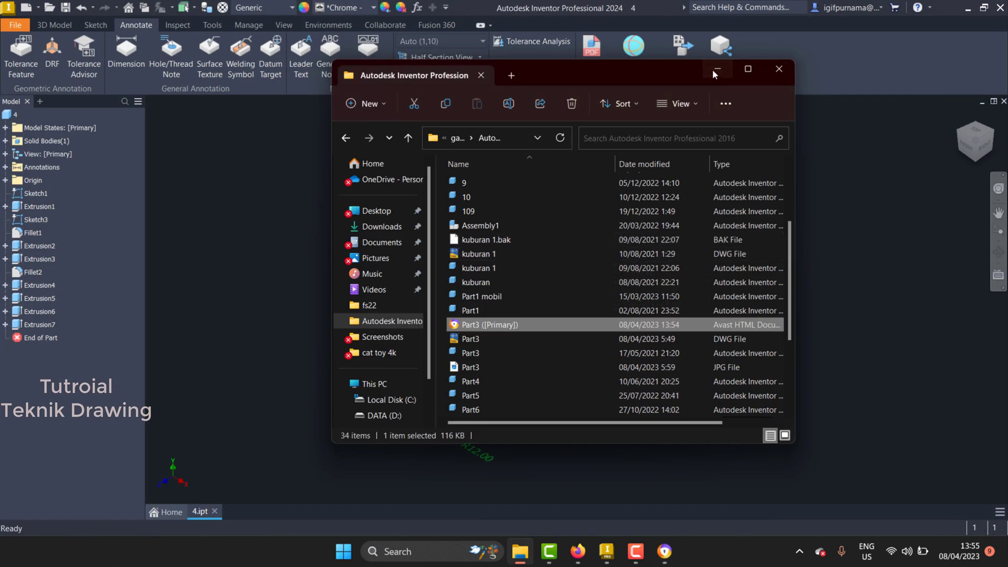
Create a new drawing, Drawing1, from the ANSI (mm).dwg template.
{"action": "left_click", "coordinate": [715, 69]}
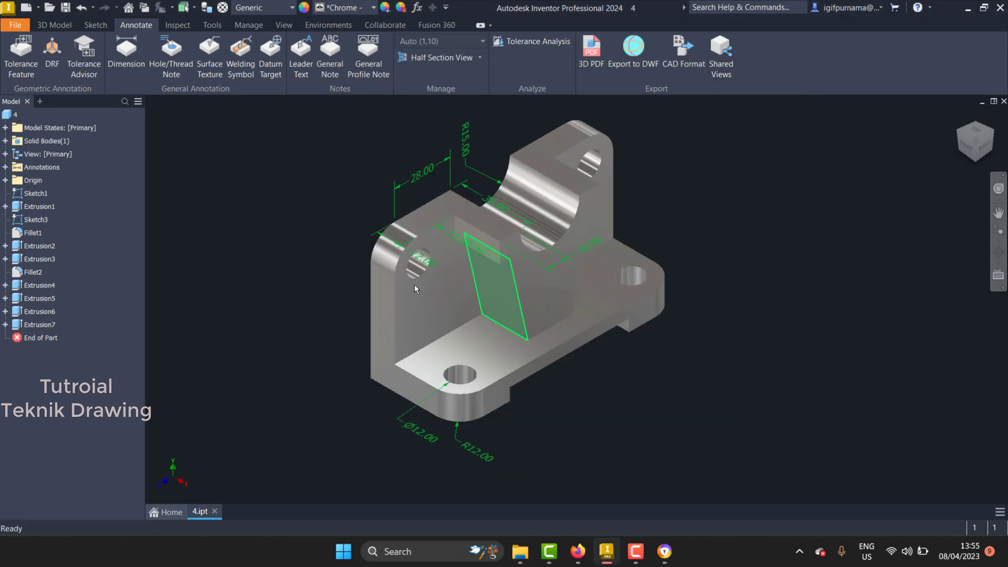
{"action": "left_click", "coordinate": [14, 29]}
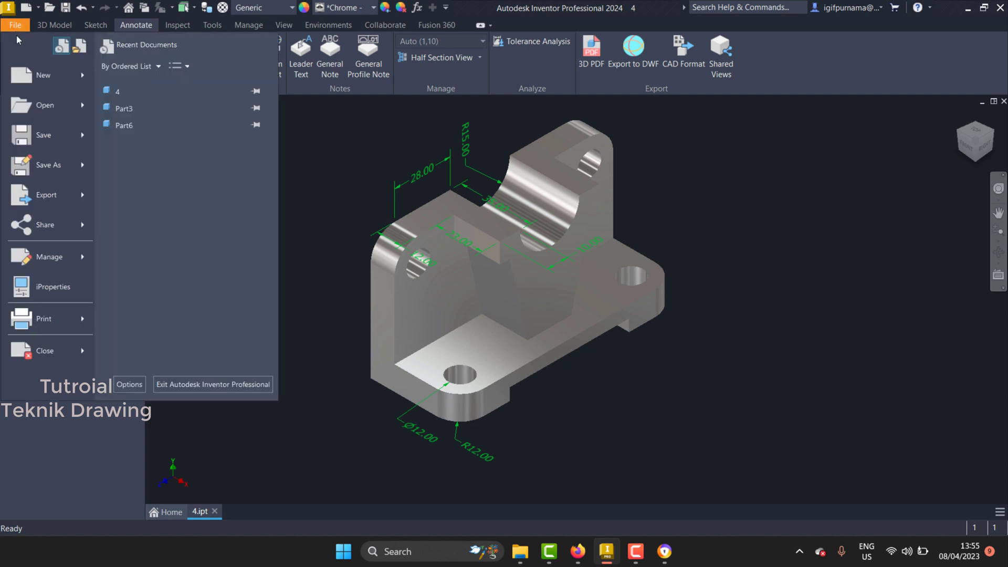
{"action": "left_click", "coordinate": [36, 77]}
{"action": "scroll", "coordinate": [520, 247], "scroll_direction": "down", "scroll_amount": 1}
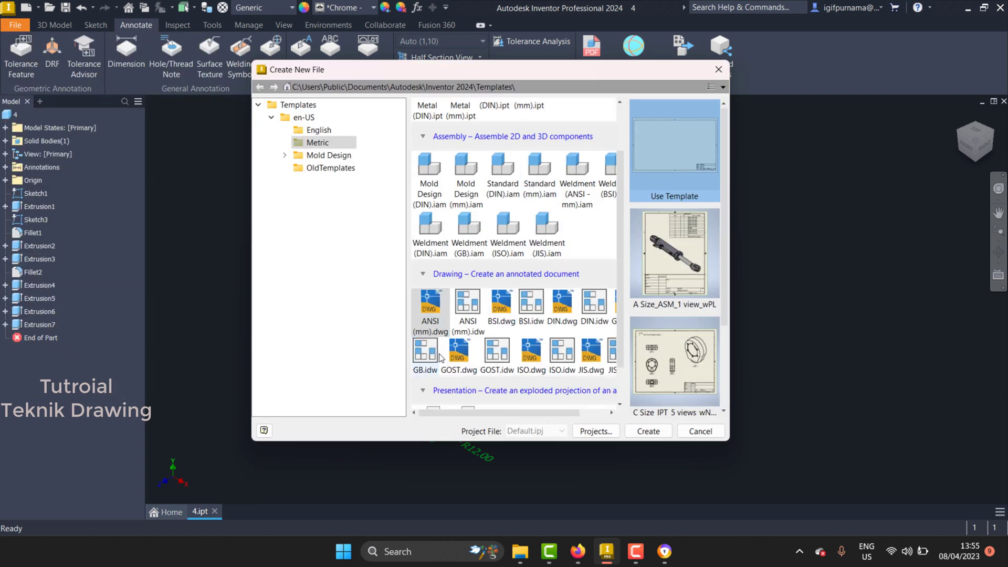
{"action": "left_click", "coordinate": [429, 308]}
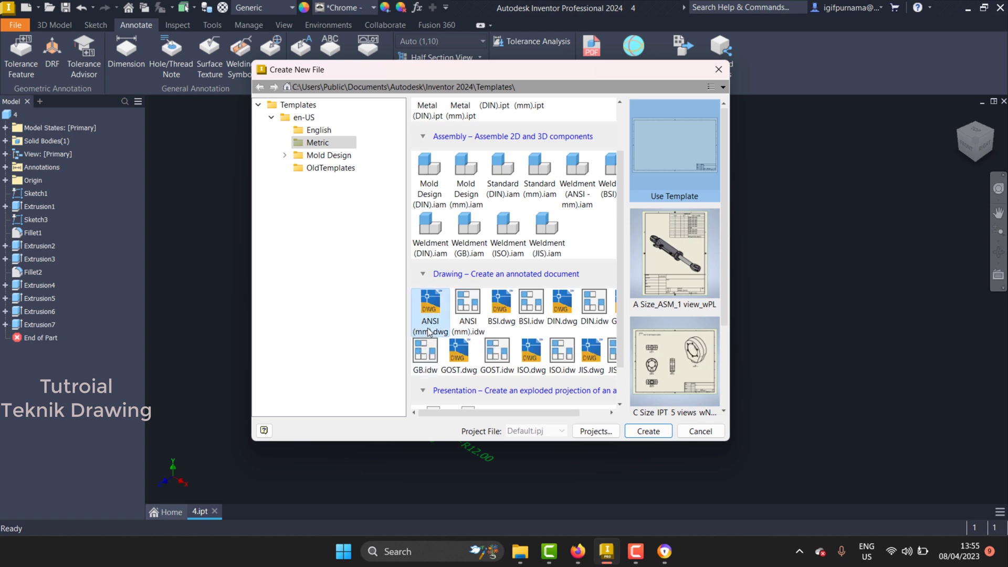
{"action": "left_click", "coordinate": [684, 153]}
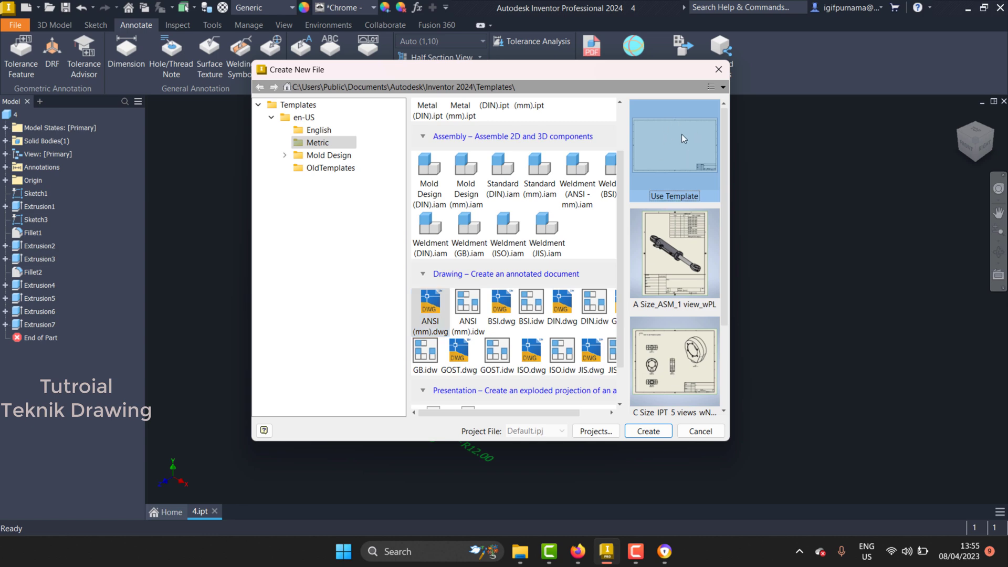
{"action": "left_click", "coordinate": [700, 431]}
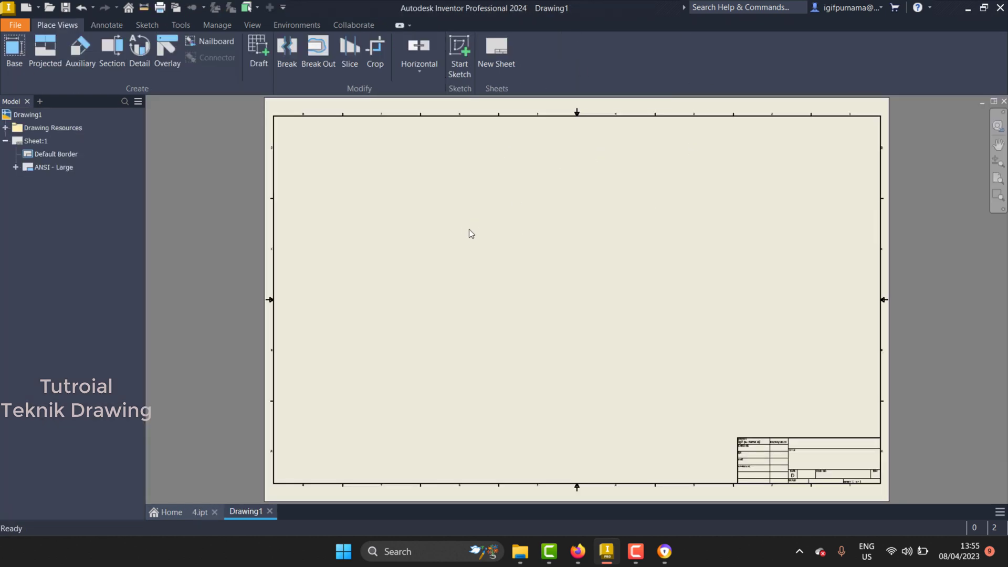
{"action": "scroll", "coordinate": [588, 206], "scroll_direction": "down", "scroll_amount": 2}
{"action": "scroll", "coordinate": [580, 208], "scroll_direction": "up", "scroll_amount": 2}
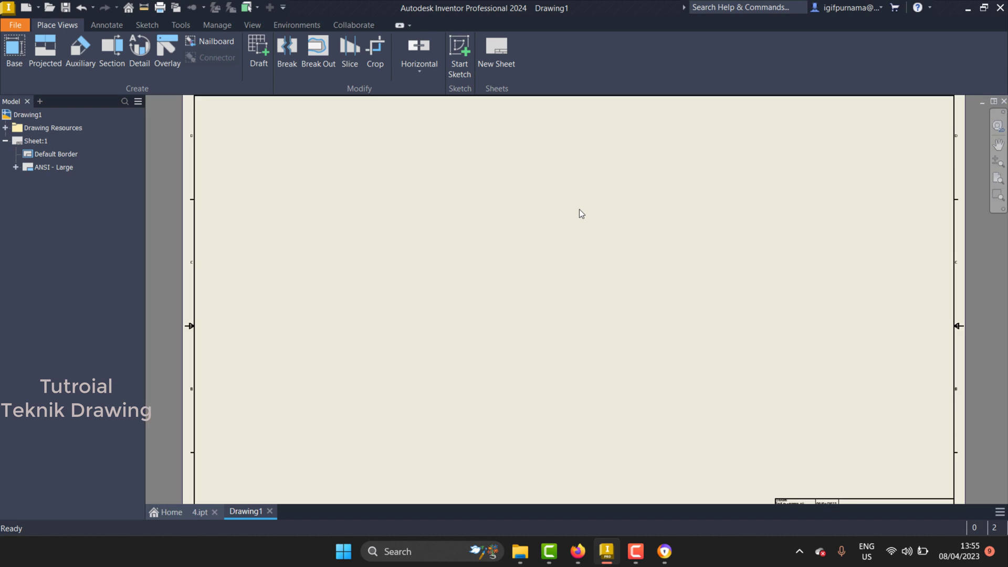
{"action": "scroll", "coordinate": [485, 278], "scroll_direction": "up", "scroll_amount": 2}
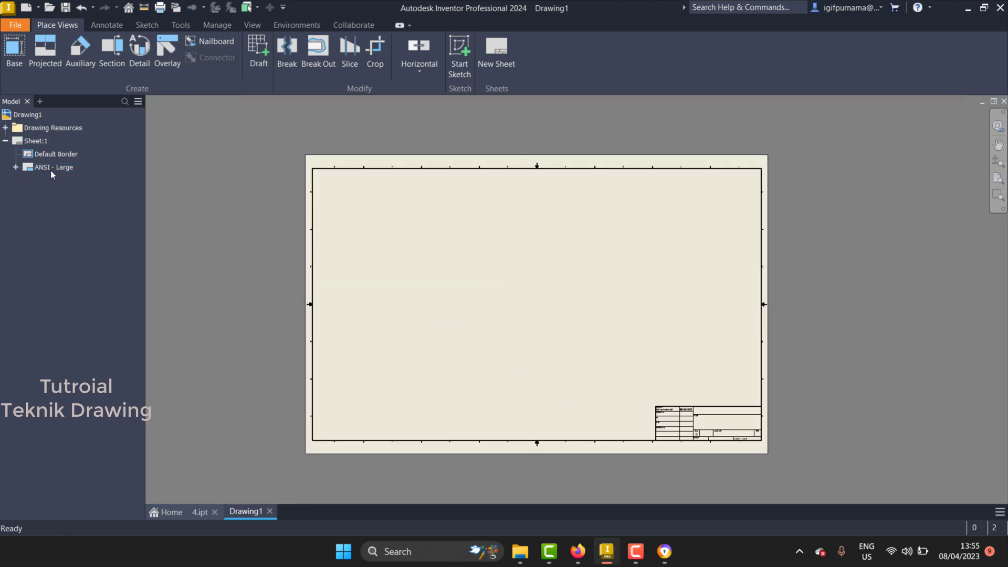
Change Sheet:1 to A4 size with the title block at the bottom right.
{"action": "right_click", "coordinate": [39, 142]}
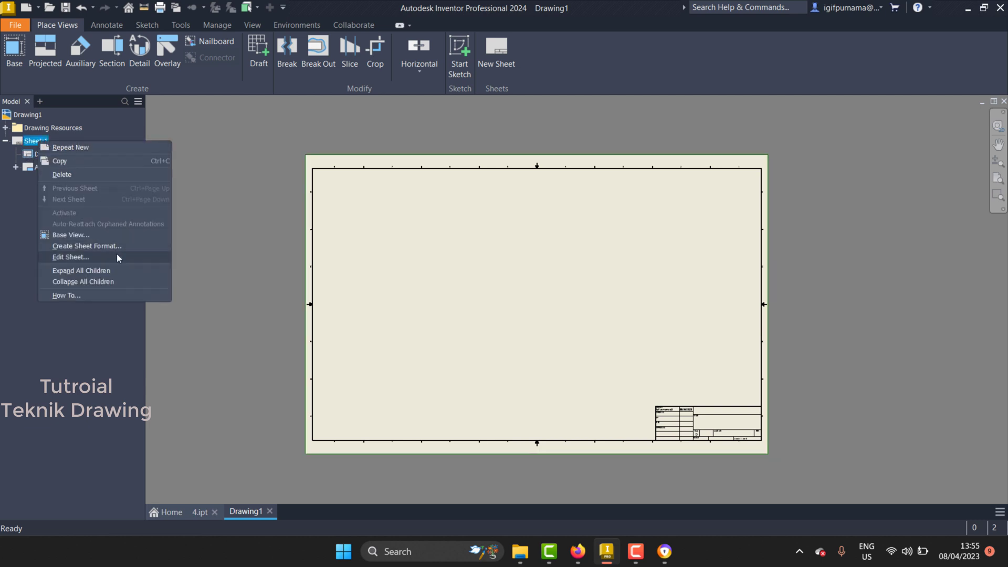
{"action": "left_click", "coordinate": [80, 257]}
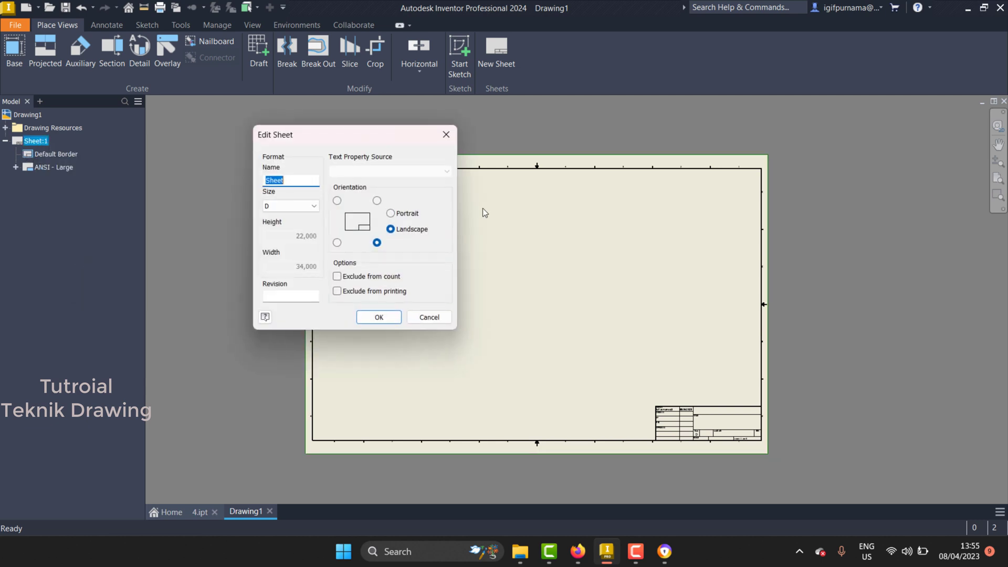
{"action": "left_click", "coordinate": [378, 242]}
{"action": "left_click", "coordinate": [314, 209]}
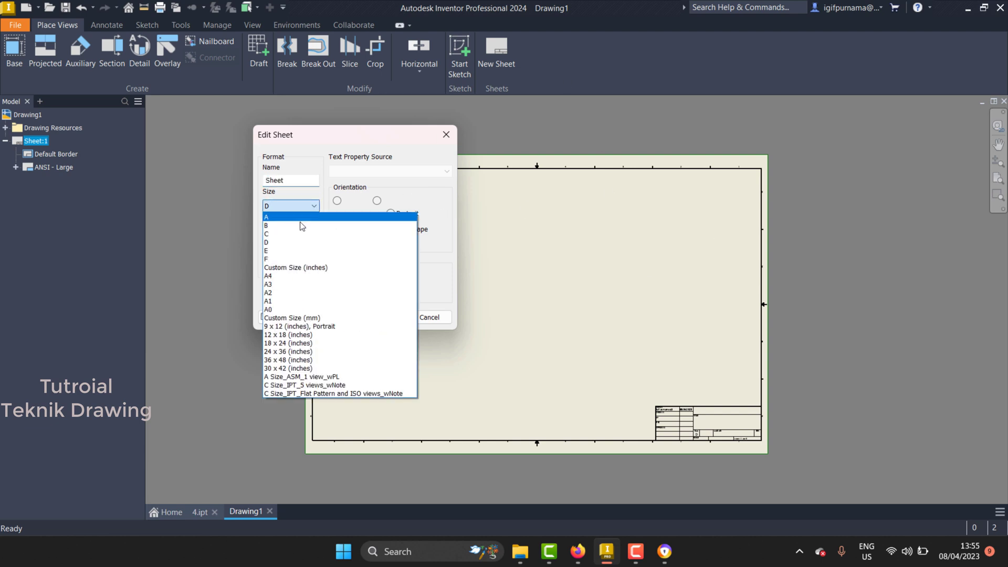
{"action": "left_click", "coordinate": [270, 273]}
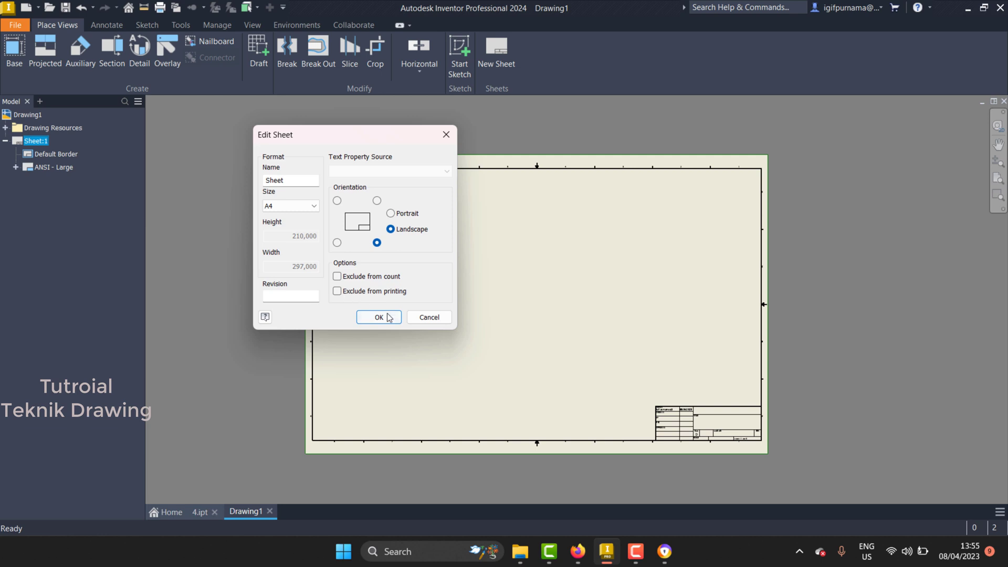
{"action": "left_click", "coordinate": [379, 317]}
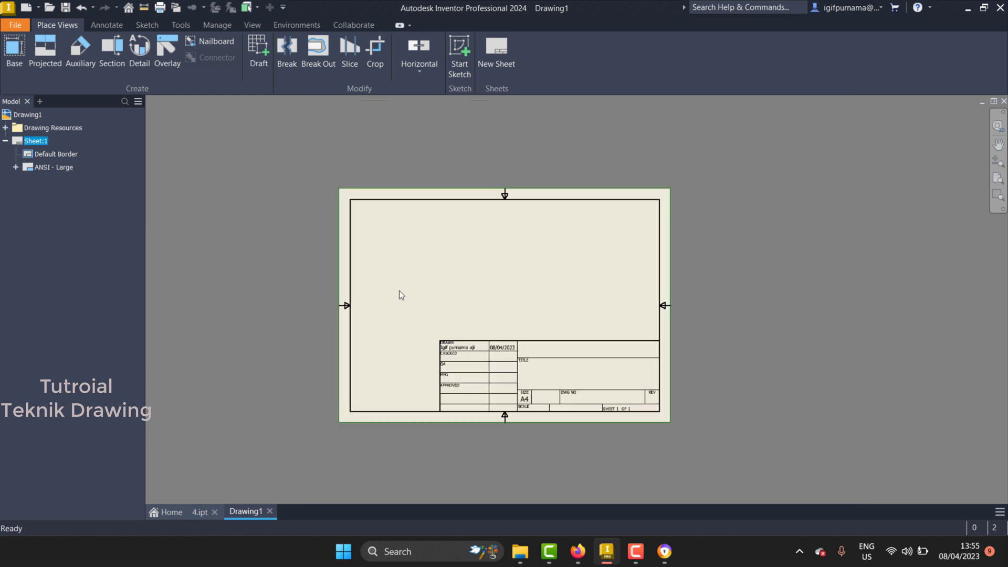
Edit the ANSI - Large title block definition and save the changes.
{"action": "right_click", "coordinate": [41, 167]}
{"action": "left_click", "coordinate": [78, 201]}
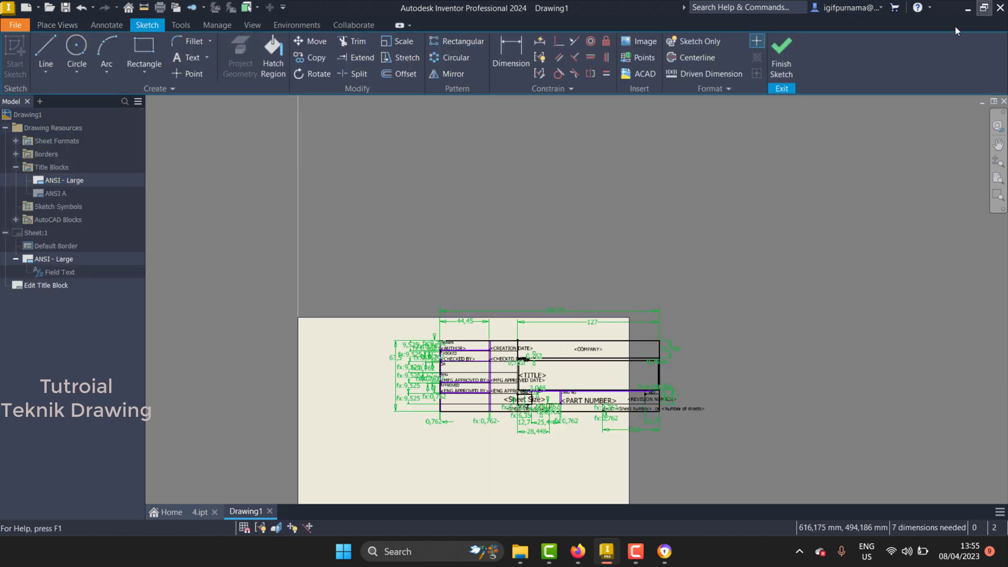
{"action": "left_click", "coordinate": [781, 57]}
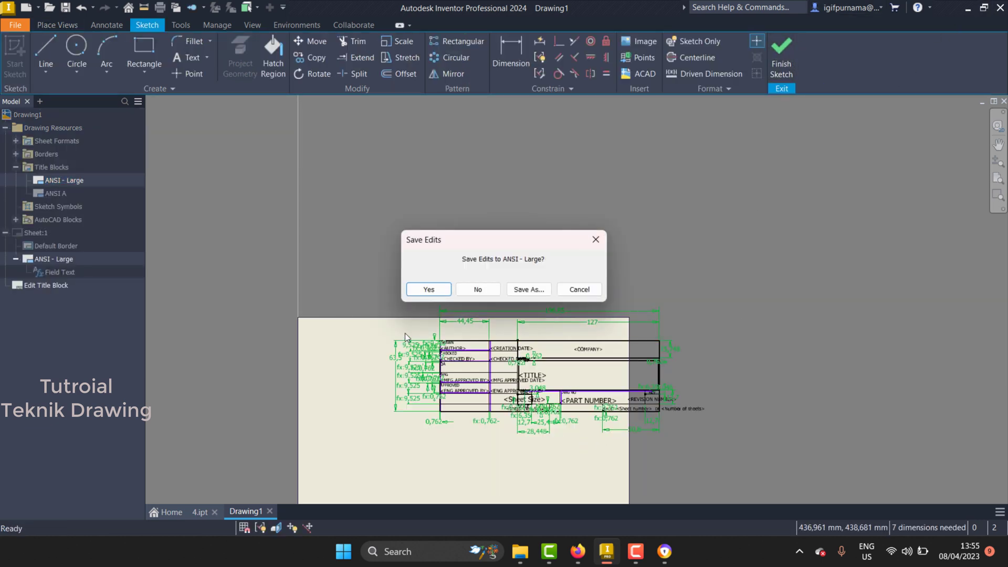
{"action": "left_click", "coordinate": [429, 289]}
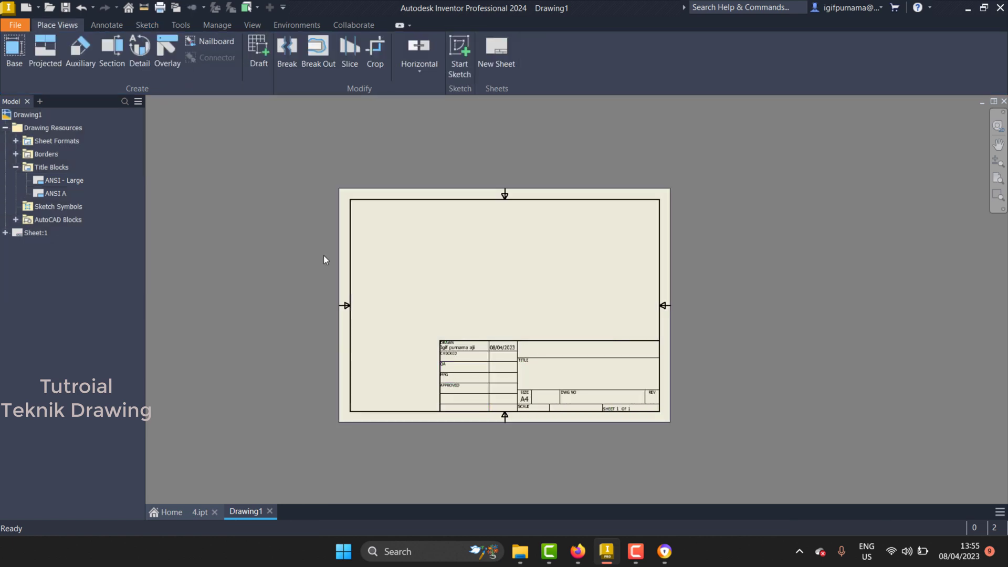
Place 4.ipt as an isometric base view, VIEW1, on the sheet at 1:2 scale.
{"action": "left_click", "coordinate": [192, 515]}
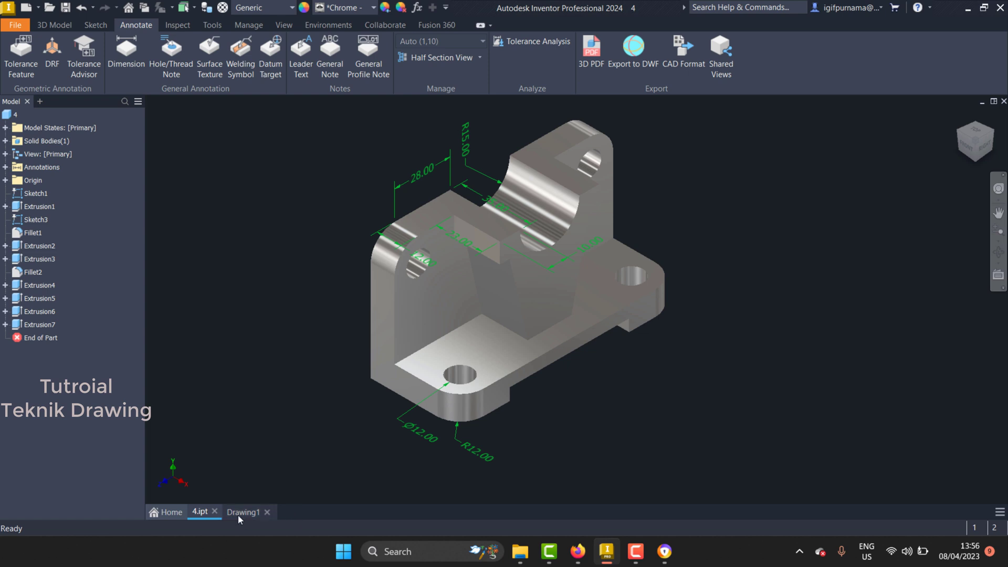
{"action": "left_click", "coordinate": [240, 513]}
{"action": "scroll", "coordinate": [499, 292], "scroll_direction": "up", "scroll_amount": 3}
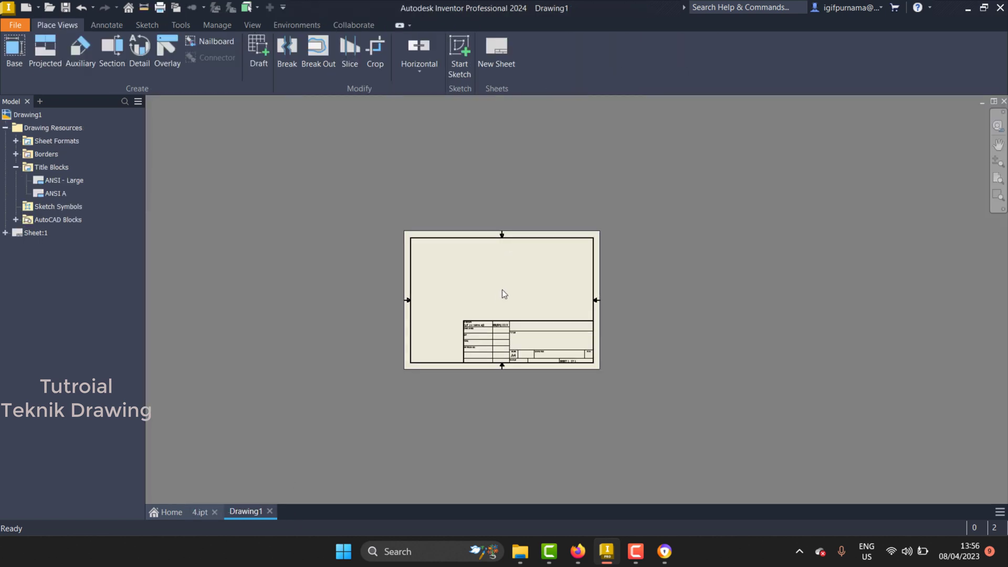
{"action": "scroll", "coordinate": [501, 290], "scroll_direction": "down", "scroll_amount": 4}
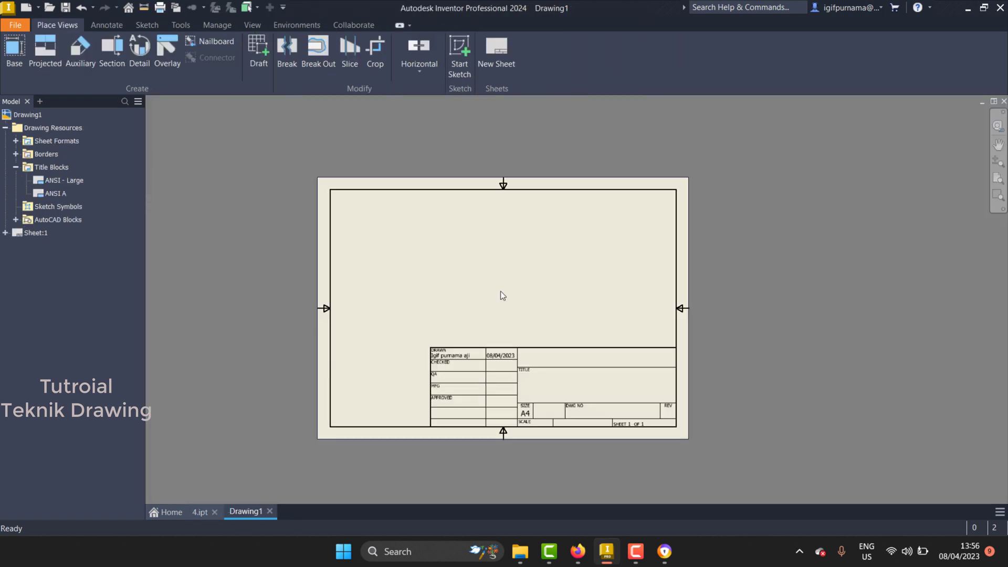
{"action": "left_click", "coordinate": [14, 49]}
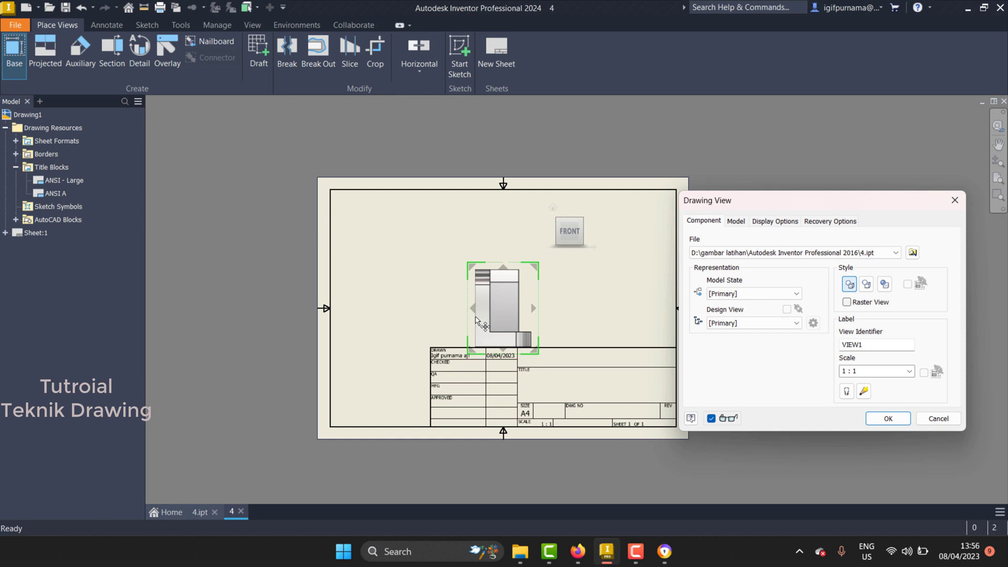
{"action": "mouse_move", "coordinate": [569, 231]}
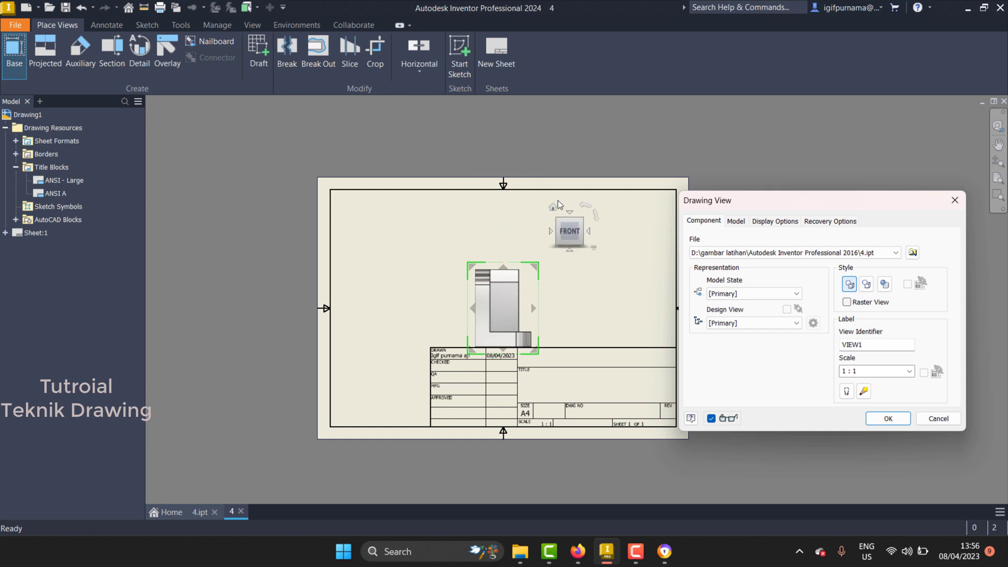
{"action": "left_click", "coordinate": [554, 208]}
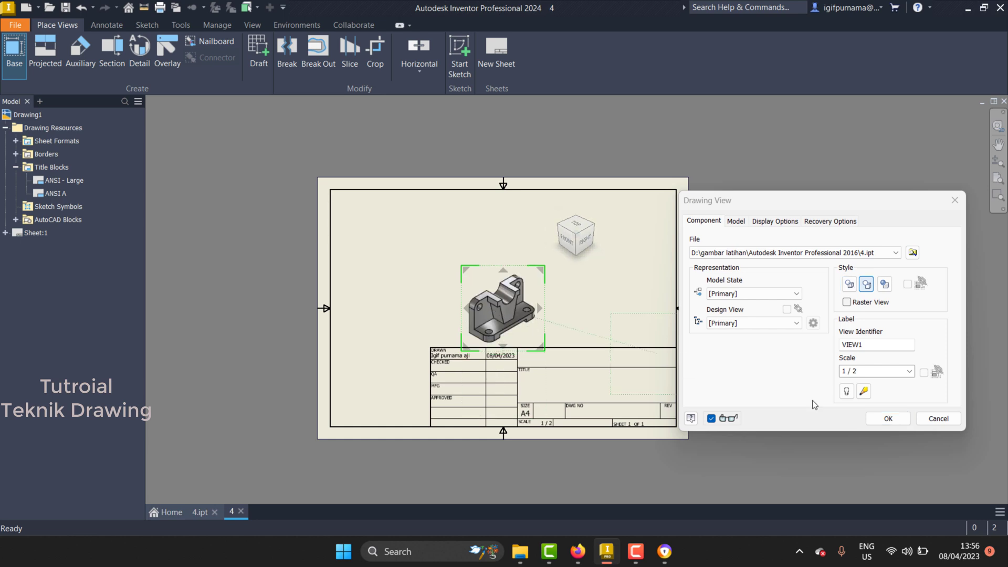
{"action": "left_click", "coordinate": [890, 419]}
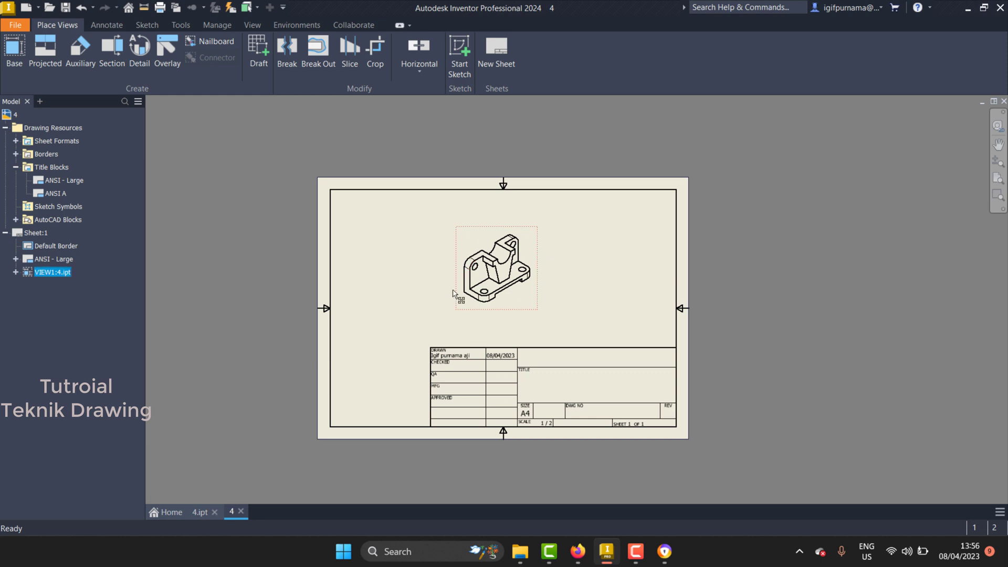
Change VIEW1's scale from 1 / 2 to 1 : 1 in the Drawing View dialog.
{"action": "scroll", "coordinate": [453, 293], "scroll_direction": "up", "scroll_amount": 1}
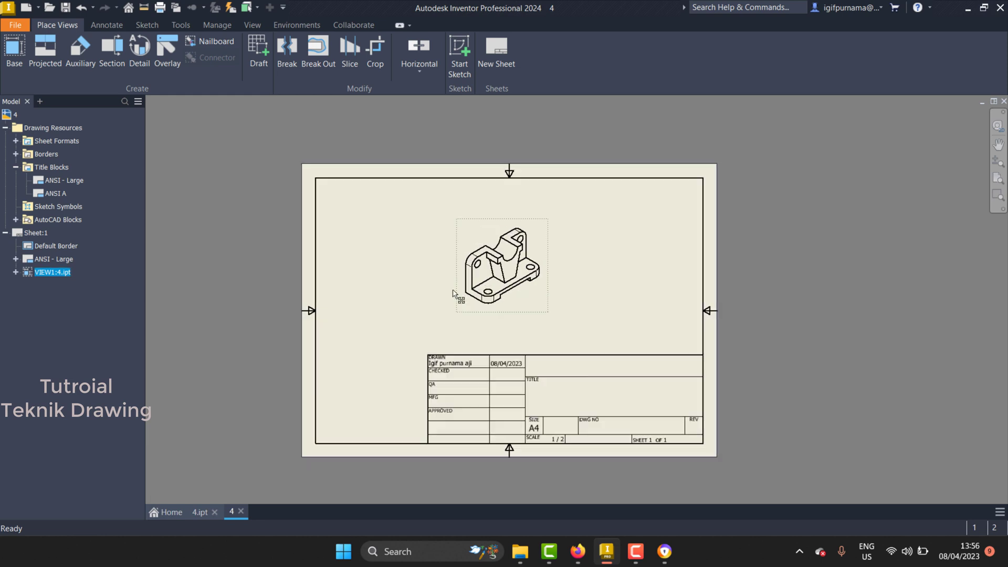
{"action": "double_click", "coordinate": [534, 314]}
{"action": "left_click_drag", "start_coordinate": [844, 371], "coordinate": [908, 371]}
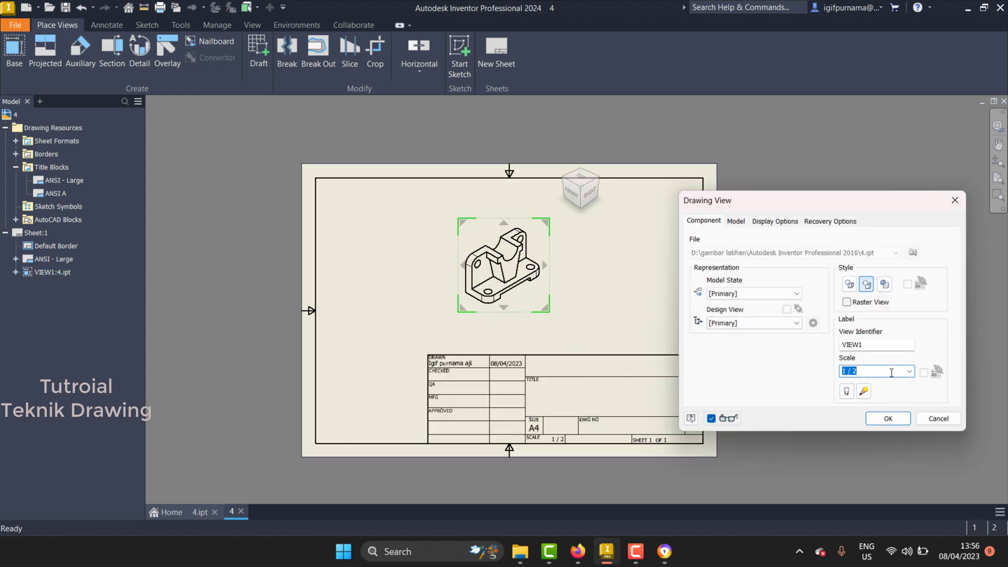
{"action": "left_click", "coordinate": [910, 372]}
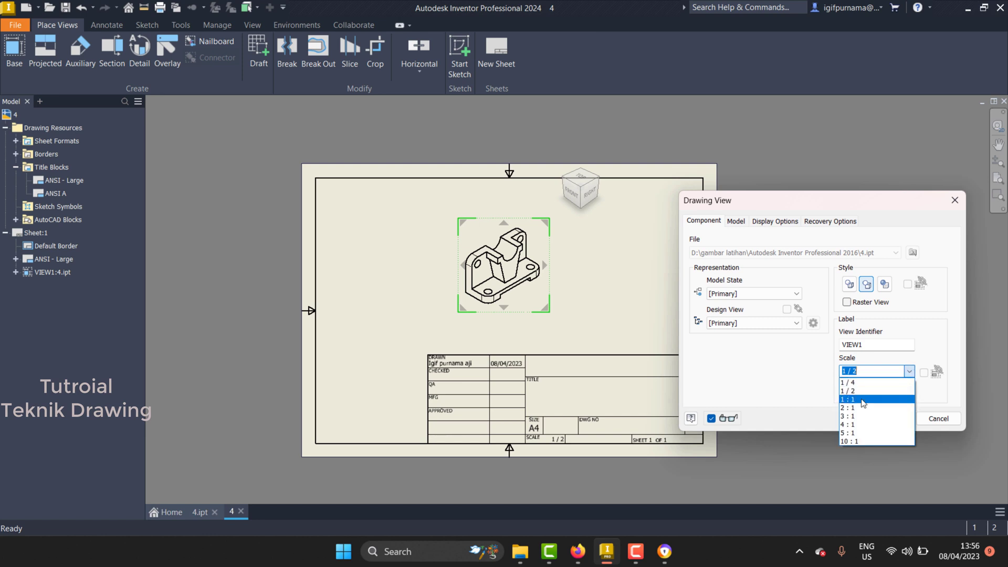
{"action": "left_click", "coordinate": [863, 400]}
{"action": "left_click", "coordinate": [889, 419]}
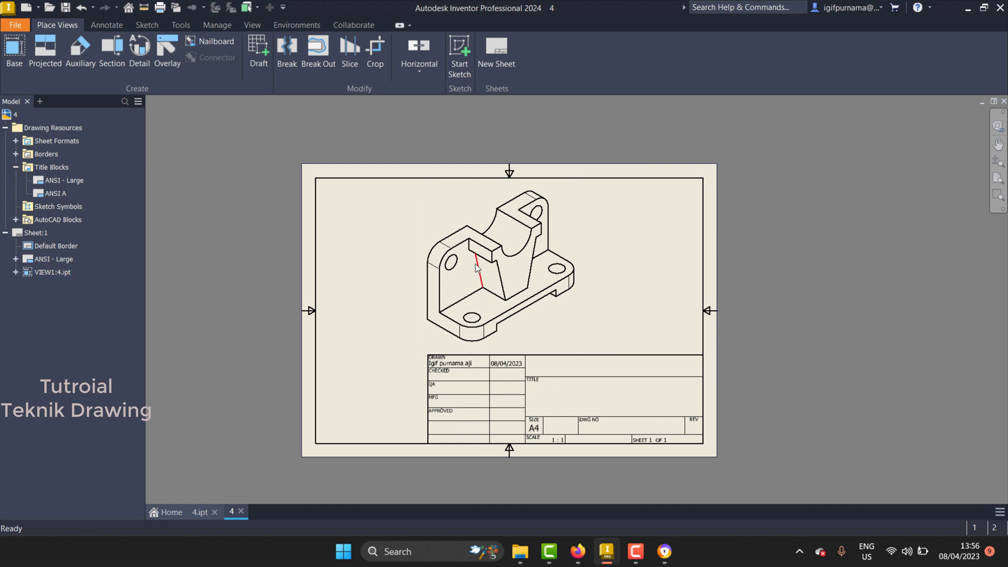
{"action": "scroll", "coordinate": [473, 262], "scroll_direction": "down", "scroll_amount": 2}
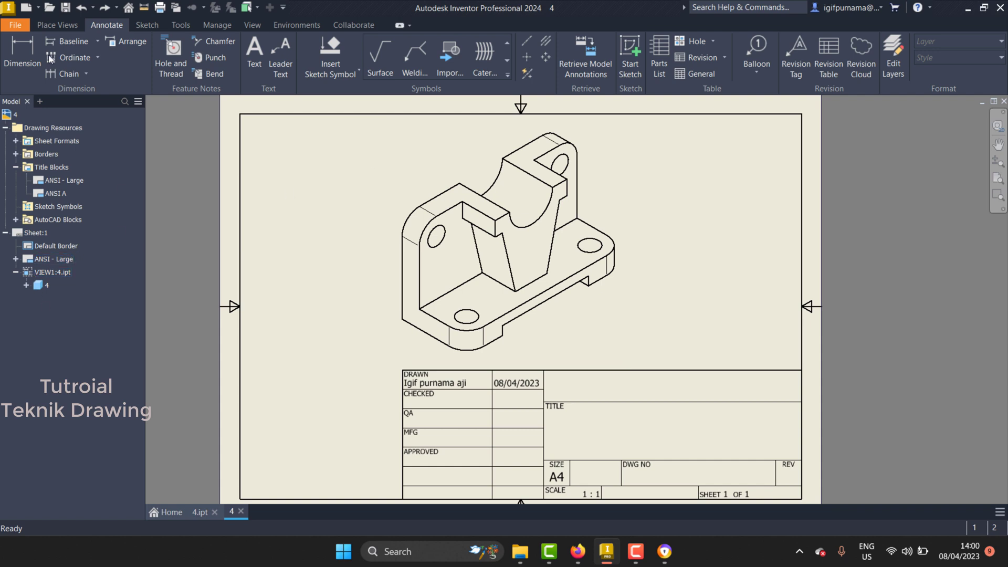
Retrieve VIEW1's sketch and feature dimensions, such as 110.00, 74.00, 50.00 and Ø30.00.
{"action": "right_click", "coordinate": [50, 274]}
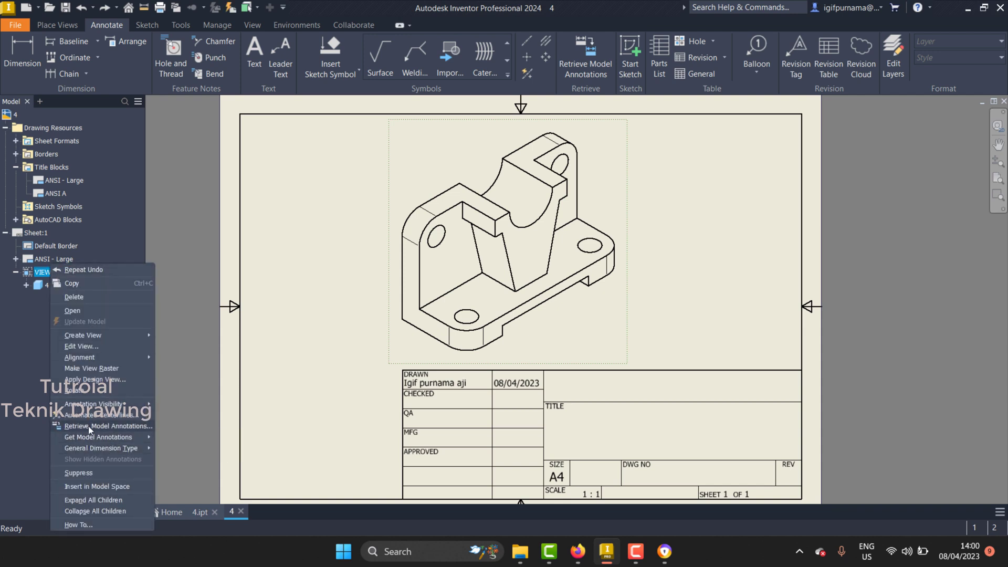
{"action": "left_click", "coordinate": [128, 426]}
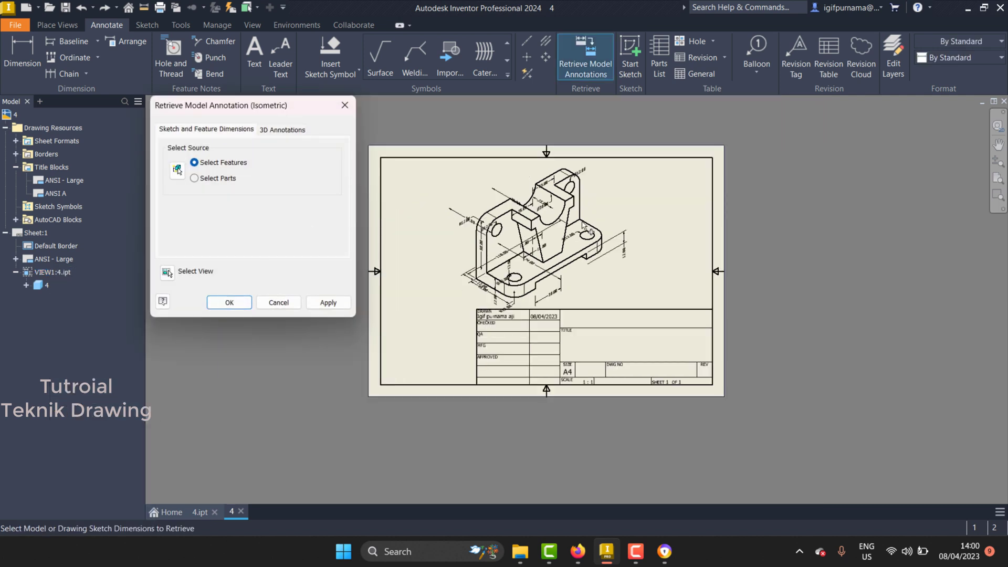
{"action": "scroll", "coordinate": [525, 208], "scroll_direction": "up", "scroll_amount": 2}
{"action": "left_click", "coordinate": [279, 130]}
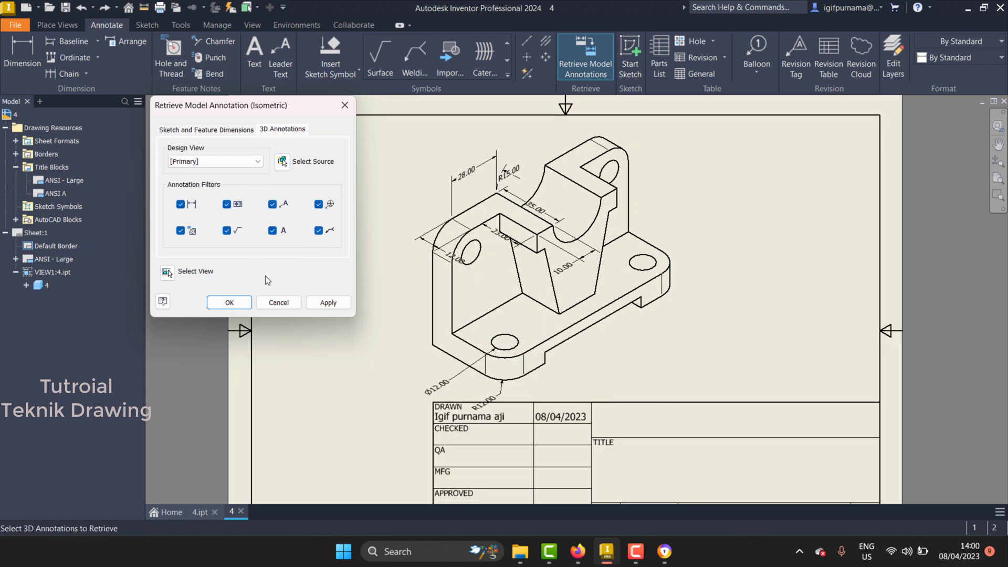
{"action": "scroll", "coordinate": [435, 219], "scroll_direction": "down", "scroll_amount": 2}
{"action": "scroll", "coordinate": [428, 202], "scroll_direction": "up", "scroll_amount": 4}
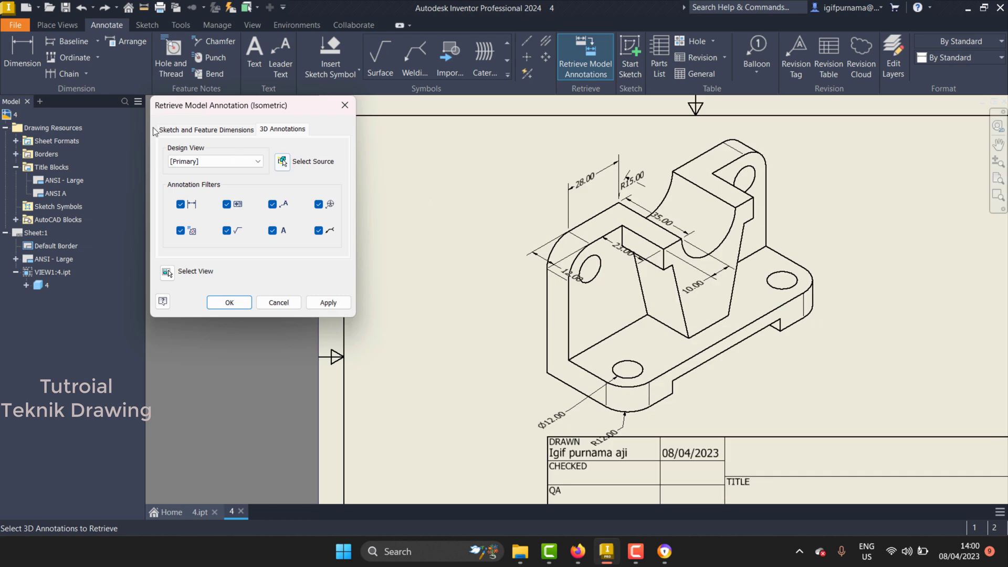
{"action": "left_click", "coordinate": [189, 133]}
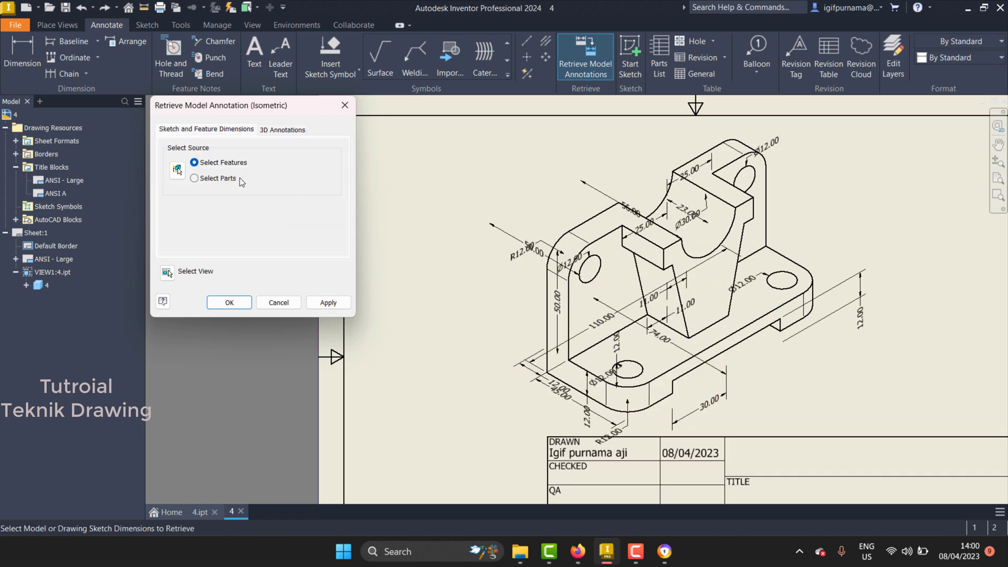
{"action": "left_click", "coordinate": [195, 179]}
{"action": "left_click", "coordinate": [194, 163]}
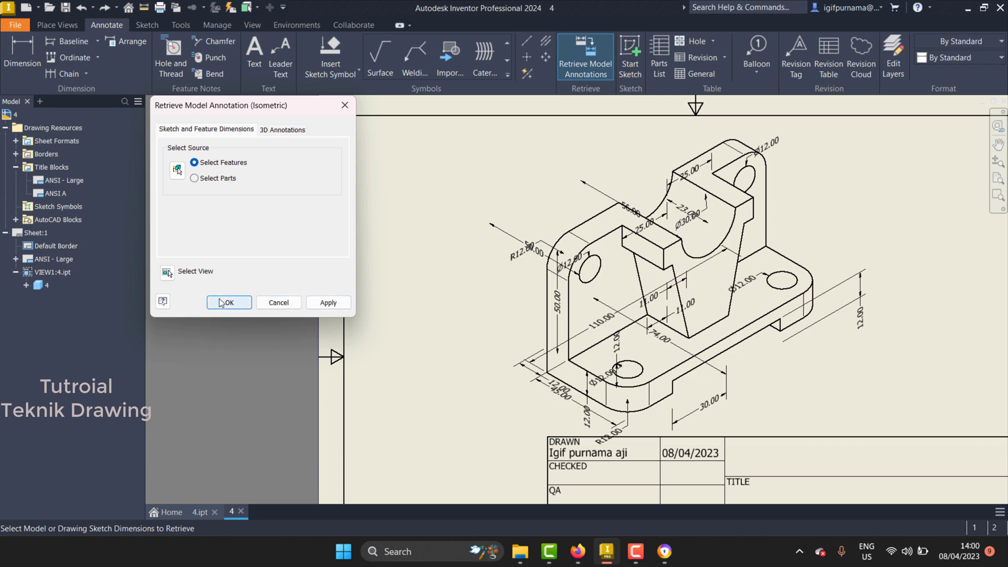
{"action": "left_click", "coordinate": [230, 303]}
{"action": "scroll", "coordinate": [385, 228], "scroll_direction": "down", "scroll_amount": 3}
{"action": "scroll", "coordinate": [568, 269], "scroll_direction": "up", "scroll_amount": 4}
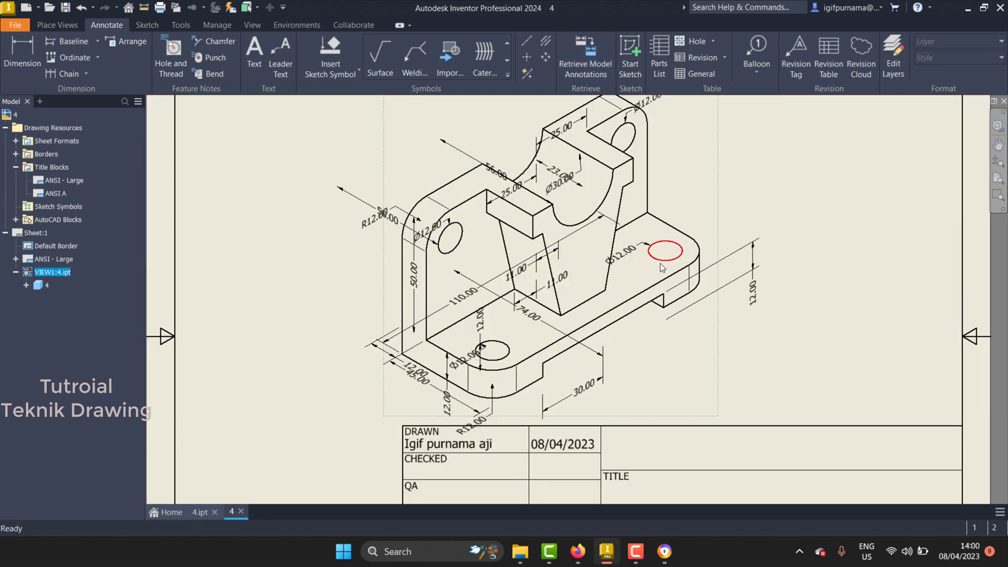
Delete the redundant Ø12.00 dimensions on the left, top and lower holes.
{"action": "left_click", "coordinate": [385, 214]}
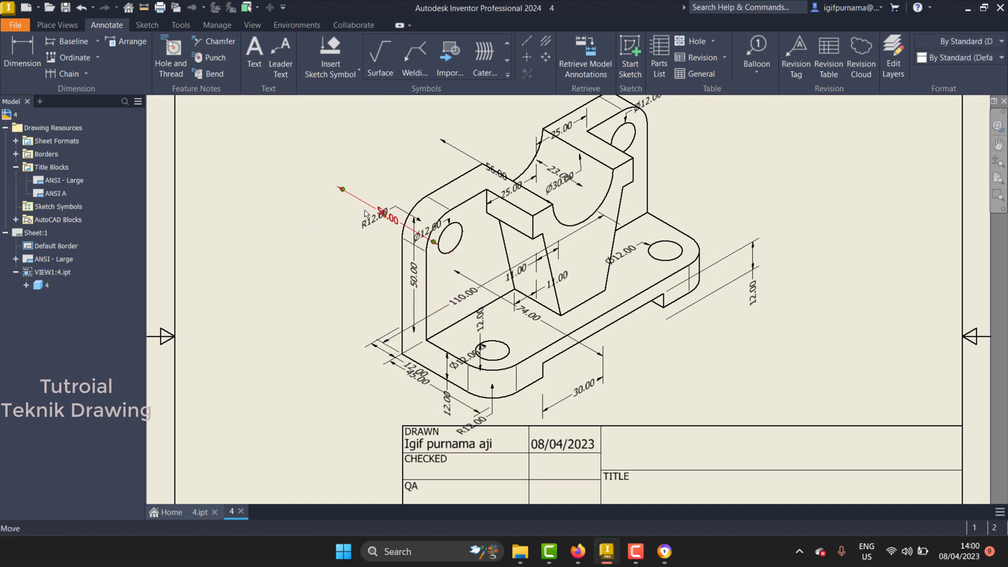
{"action": "left_click", "coordinate": [304, 234]}
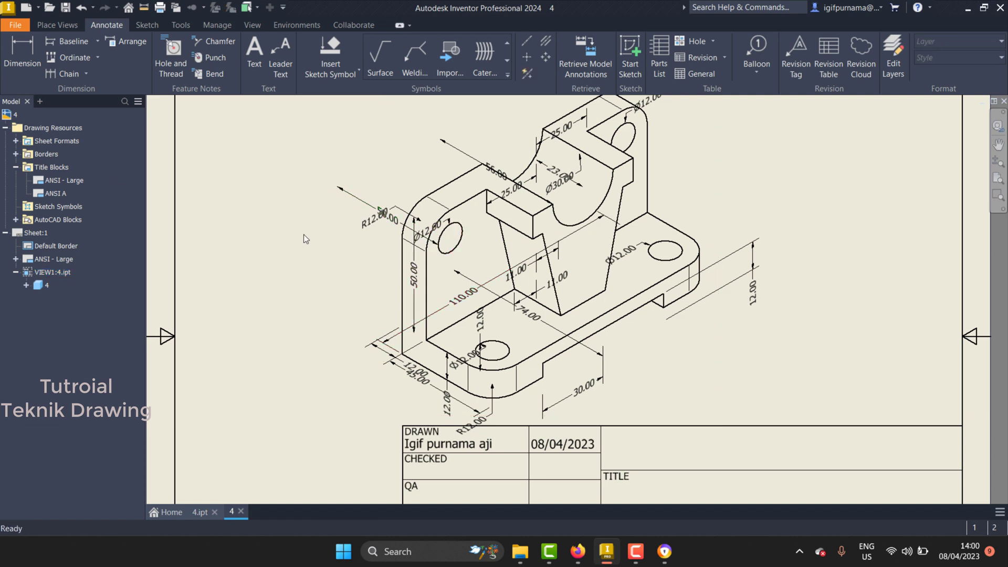
{"action": "right_click", "coordinate": [435, 228]}
{"action": "left_click", "coordinate": [436, 228]}
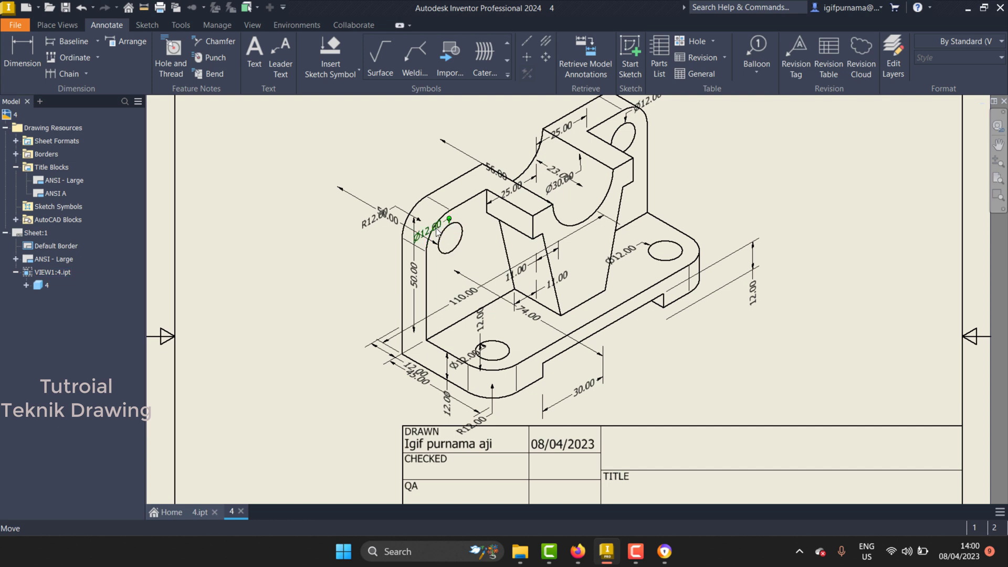
{"action": "right_click", "coordinate": [436, 227]}
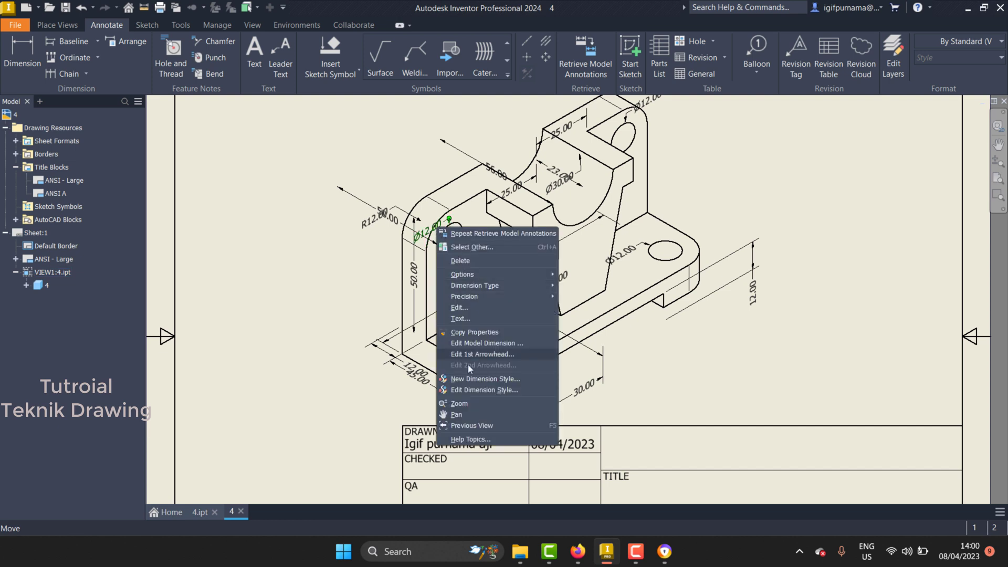
{"action": "left_click", "coordinate": [460, 261]}
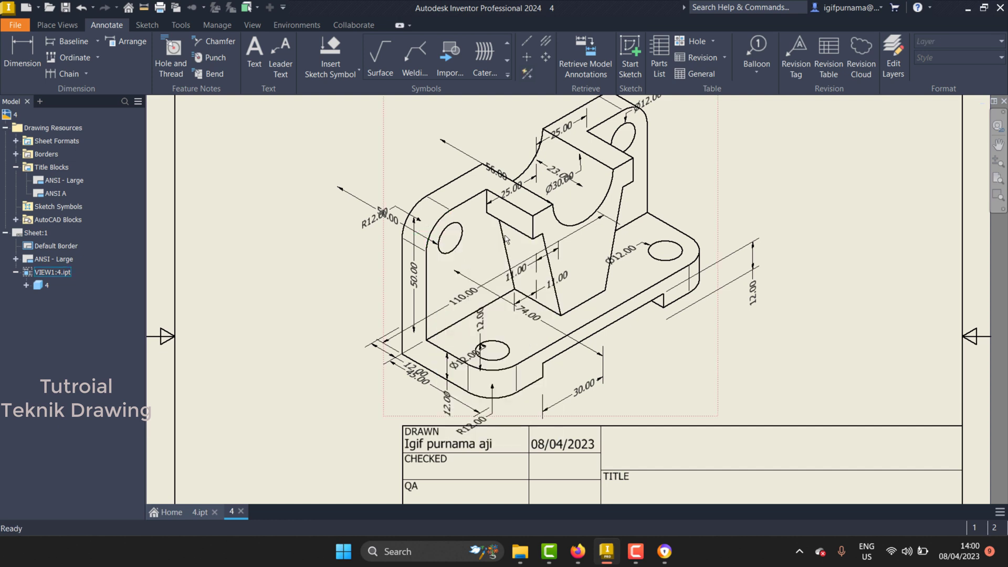
{"action": "right_click", "coordinate": [642, 104]}
{"action": "left_click", "coordinate": [665, 136]}
{"action": "right_click", "coordinate": [468, 359]}
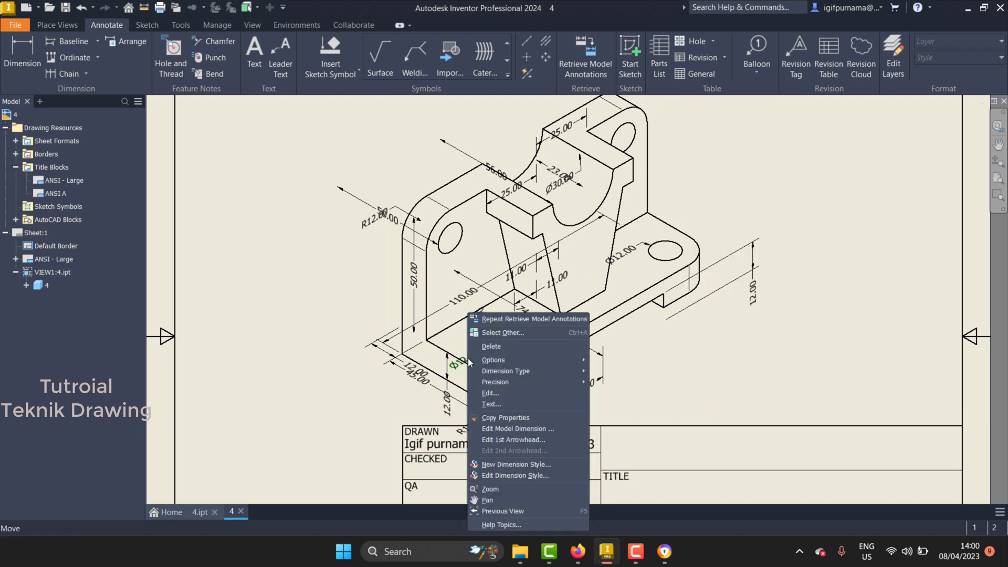
{"action": "left_click", "coordinate": [496, 347]}
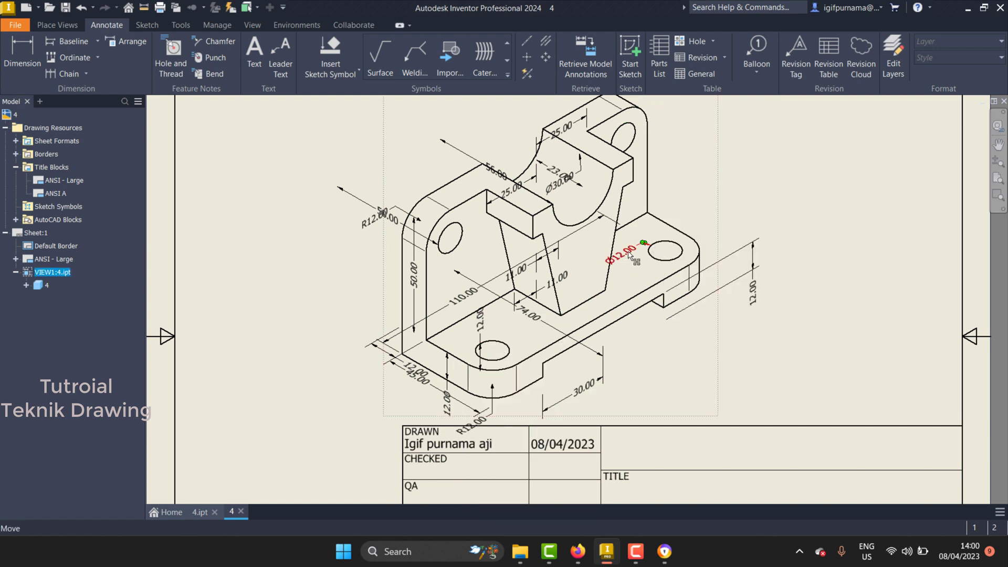
Move the right hole's Ø12.00 dimension up-right and make it a Ø12.00x4 note.
{"action": "left_click_drag", "start_coordinate": [630, 257], "coordinate": [698, 210]}
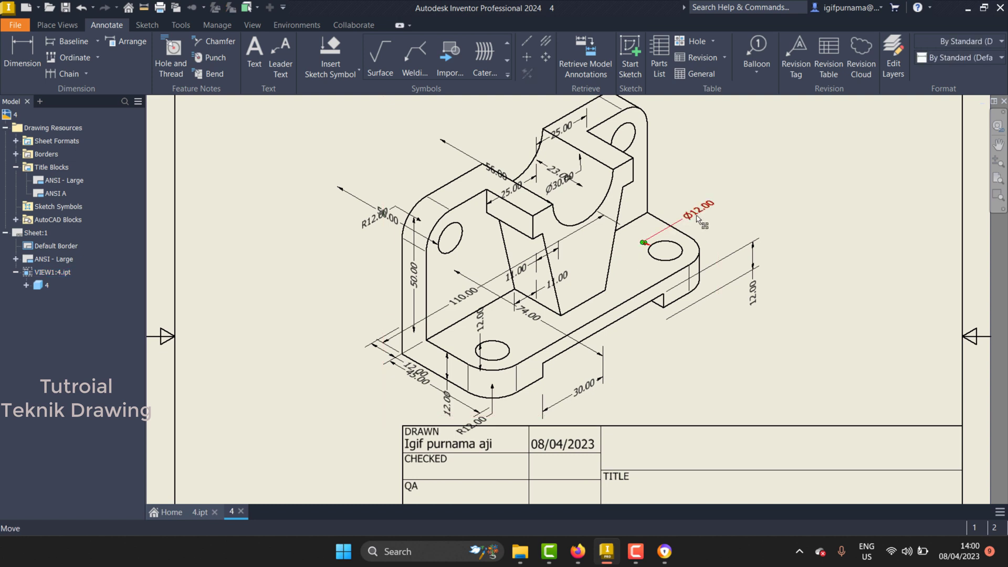
{"action": "left_click", "coordinate": [698, 231]}
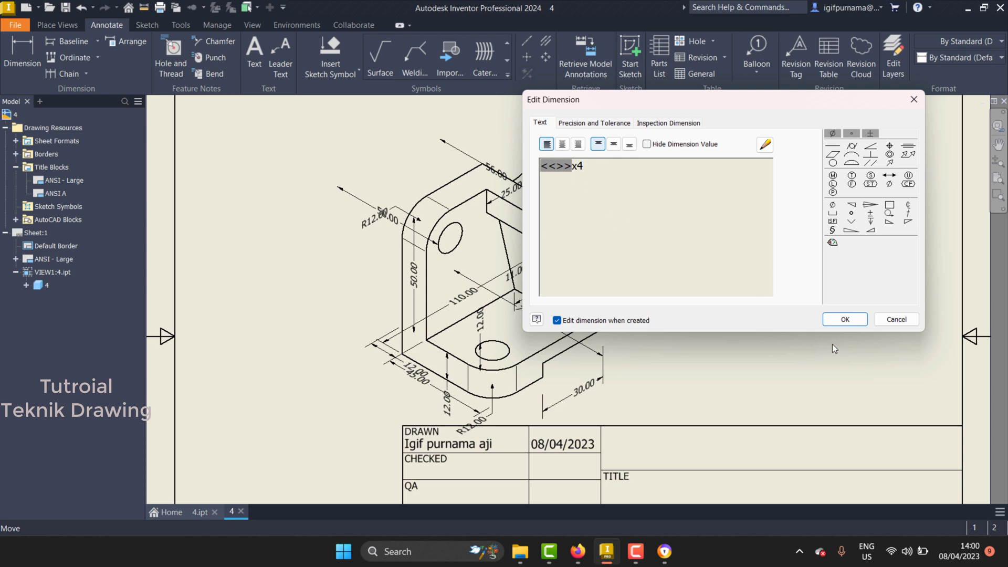
{"action": "left_click", "coordinate": [857, 318]}
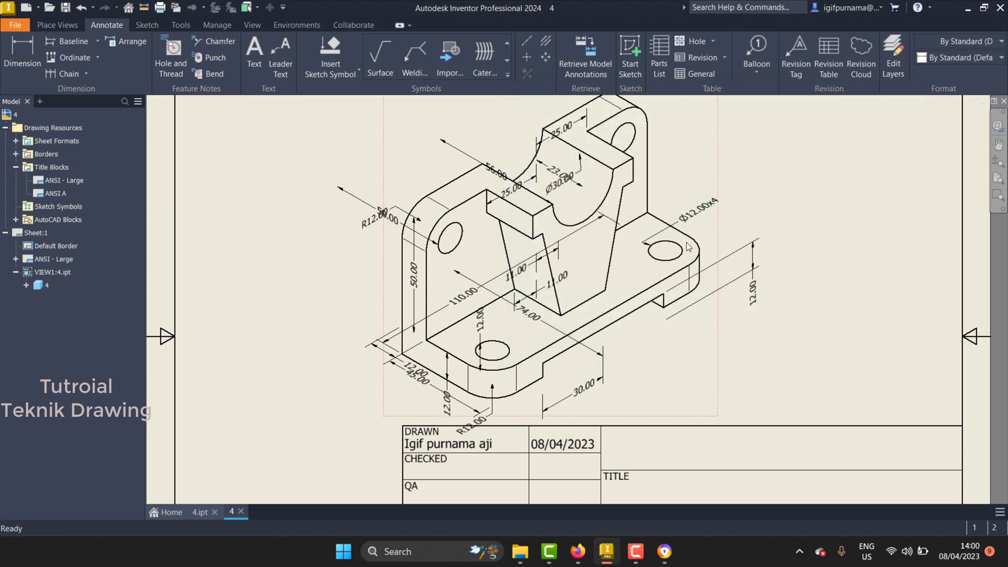
{"action": "key", "text": "Escape"}
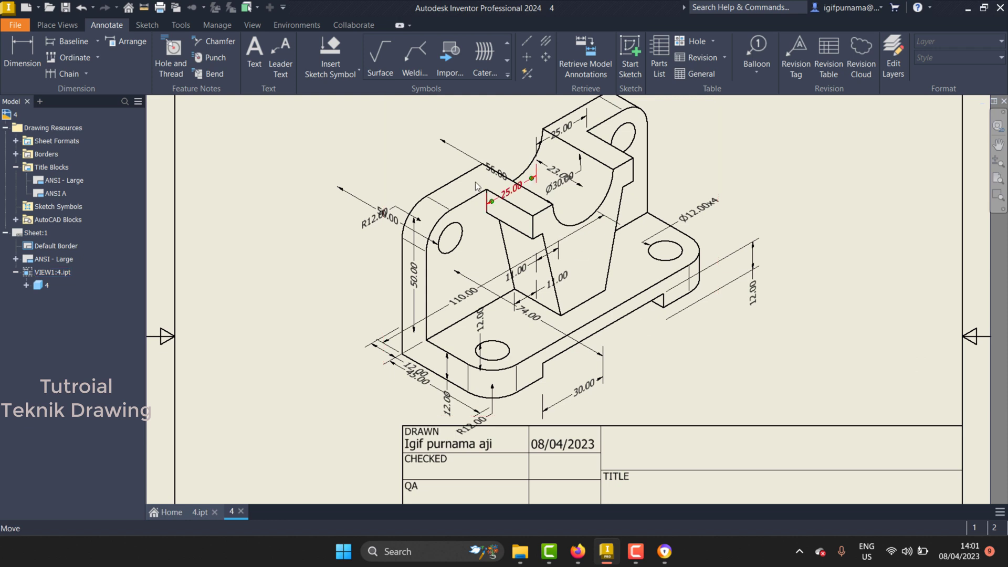
Reposition the 56.00 and 110.00 dimensions and move the upper 11.00 down near the base.
{"action": "left_click_drag", "start_coordinate": [504, 179], "coordinate": [530, 138]}
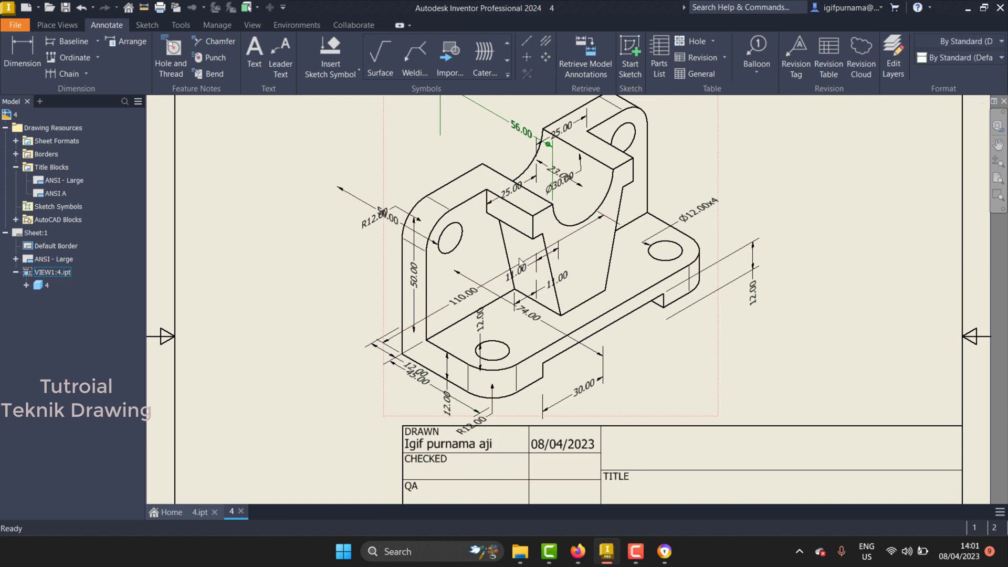
{"action": "left_click_drag", "start_coordinate": [477, 271], "coordinate": [444, 251]}
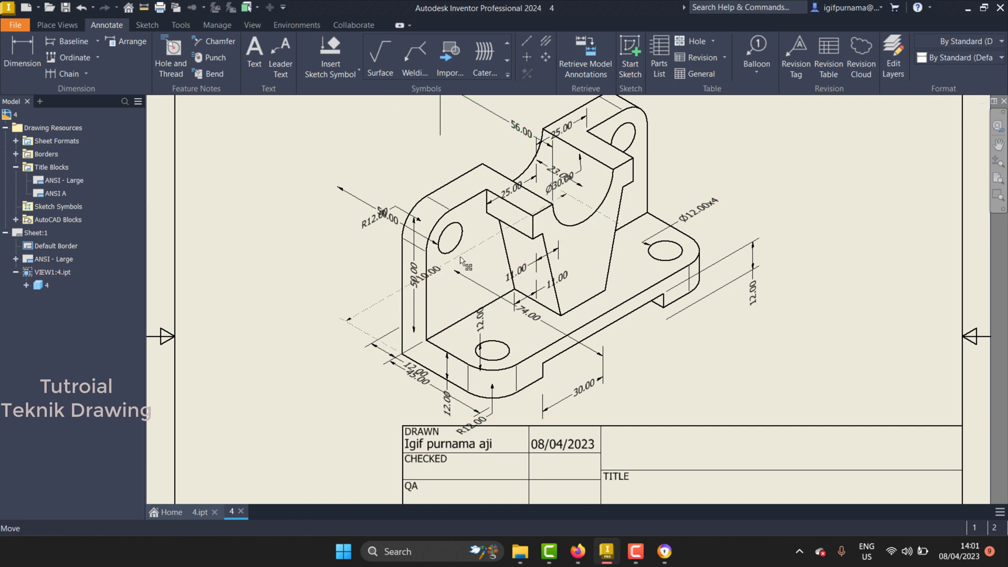
{"action": "mouse_move", "coordinate": [525, 272]}
{"action": "left_mouse_down"}
{"action": "mouse_move", "coordinate": [527, 260]}
{"action": "mouse_move", "coordinate": [528, 274]}
{"action": "left_mouse_up"}
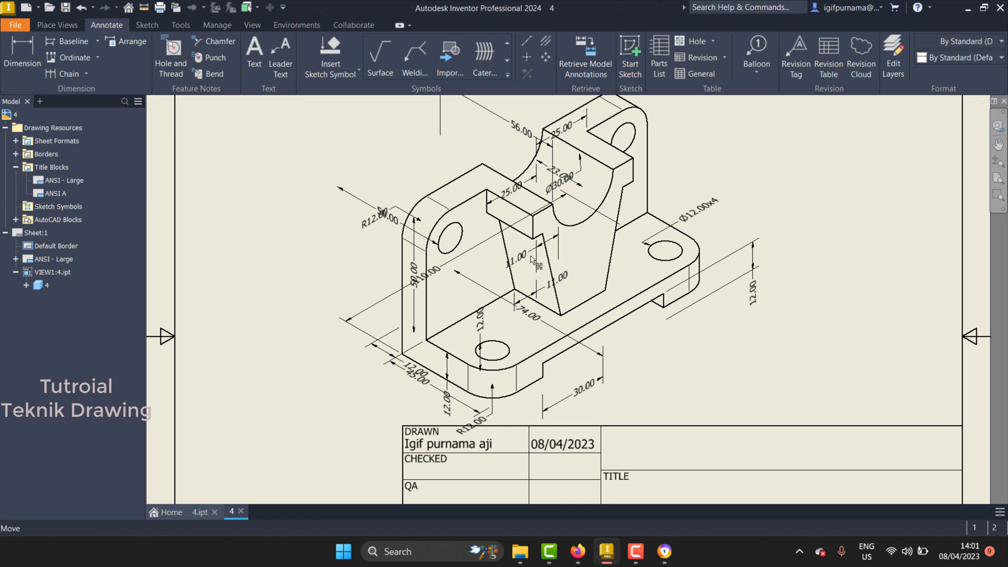
{"action": "mouse_move", "coordinate": [528, 274]}
{"action": "left_mouse_down"}
{"action": "mouse_move", "coordinate": [531, 266]}
{"action": "mouse_move", "coordinate": [553, 342]}
{"action": "left_mouse_up"}
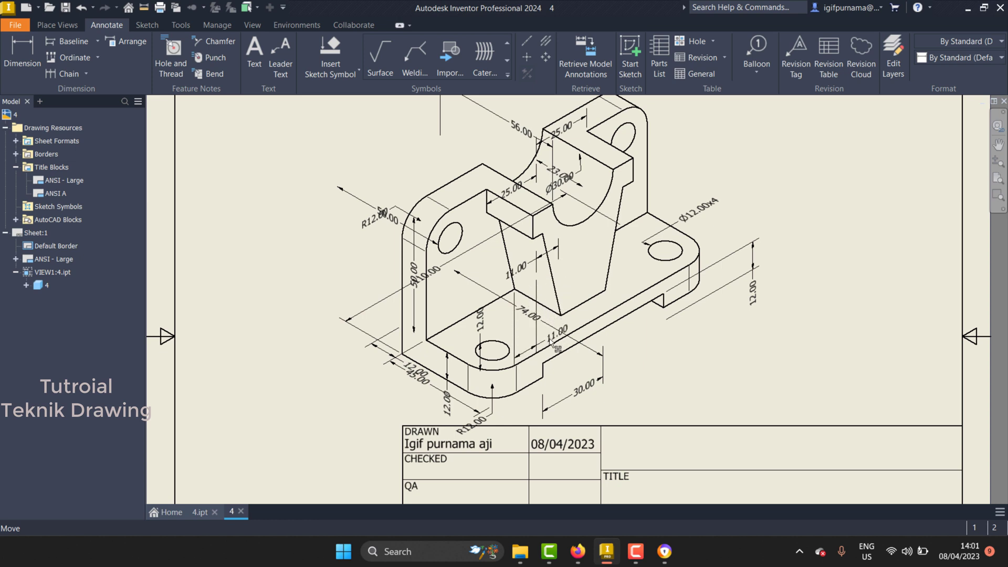
Delete the lower and upper 11.00 dimensions from VIEW1 through their context menus.
{"action": "right_click", "coordinate": [555, 347]}
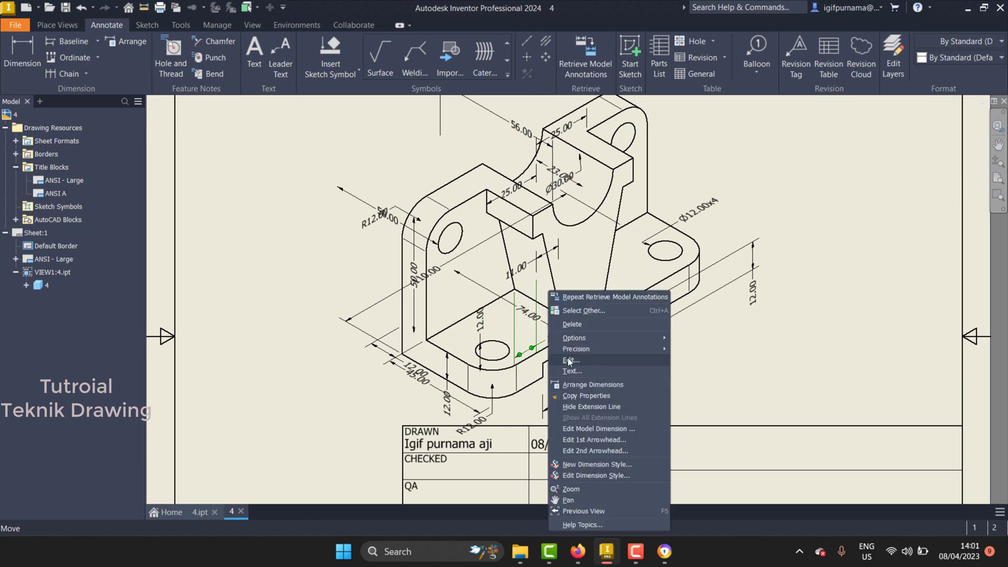
{"action": "left_click", "coordinate": [582, 323]}
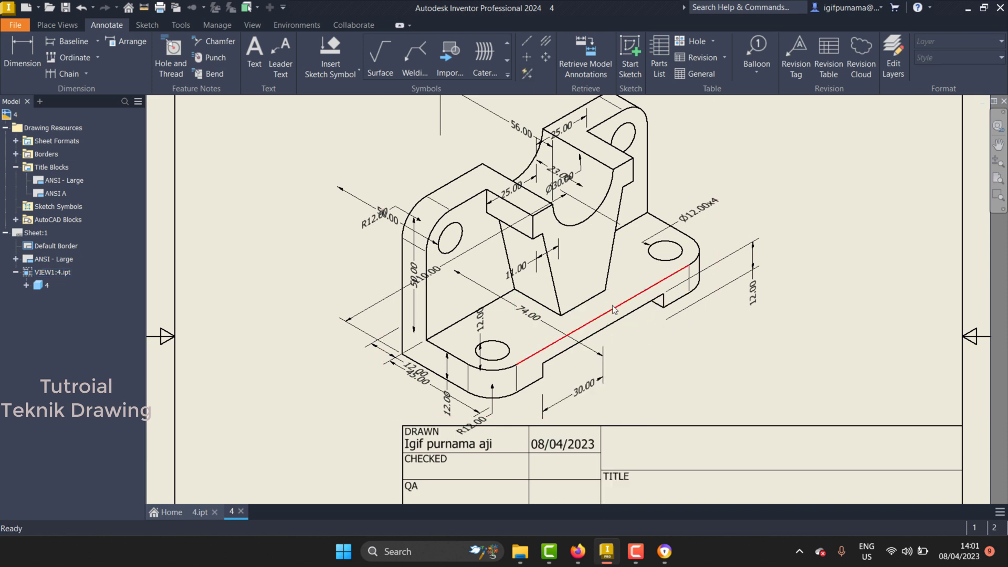
{"action": "right_click", "coordinate": [556, 251]}
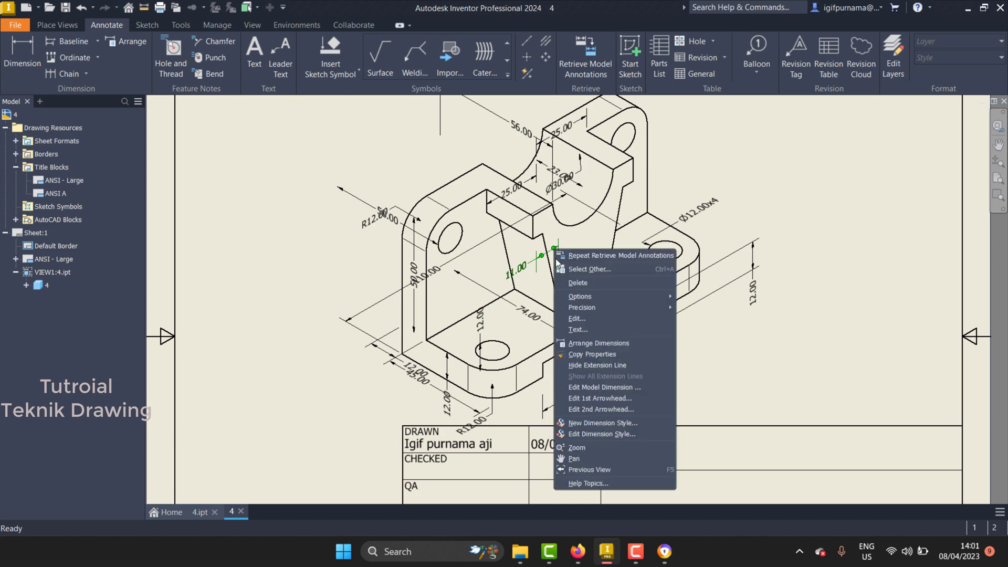
{"action": "left_click", "coordinate": [589, 285]}
{"action": "scroll", "coordinate": [573, 202], "scroll_direction": "down", "scroll_amount": 3}
Move the 25.00 dimension upward and relocate 23.00 alongside the slot.
{"action": "scroll", "coordinate": [550, 150], "scroll_direction": "up", "scroll_amount": 3}
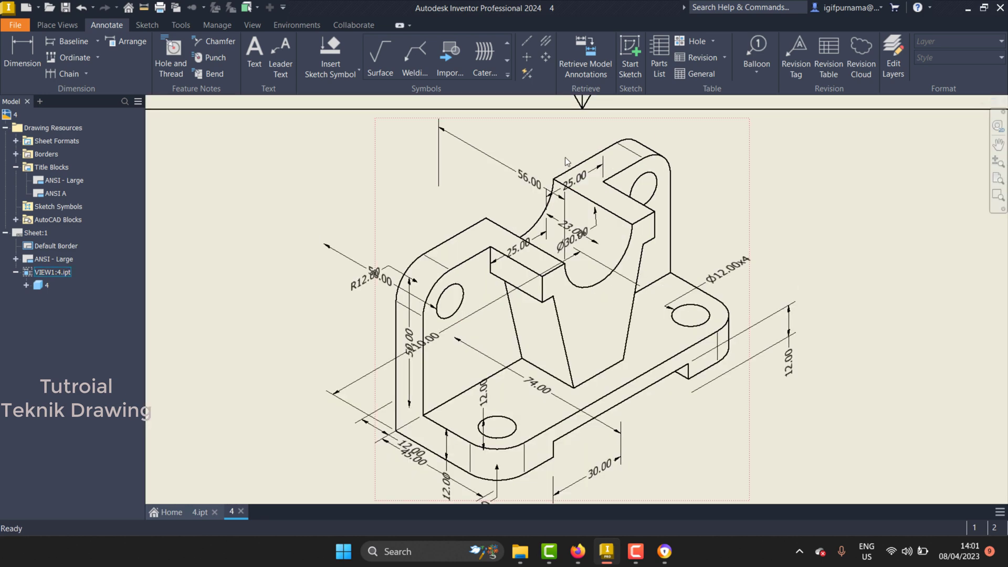
{"action": "left_click_drag", "start_coordinate": [580, 167], "coordinate": [586, 138]}
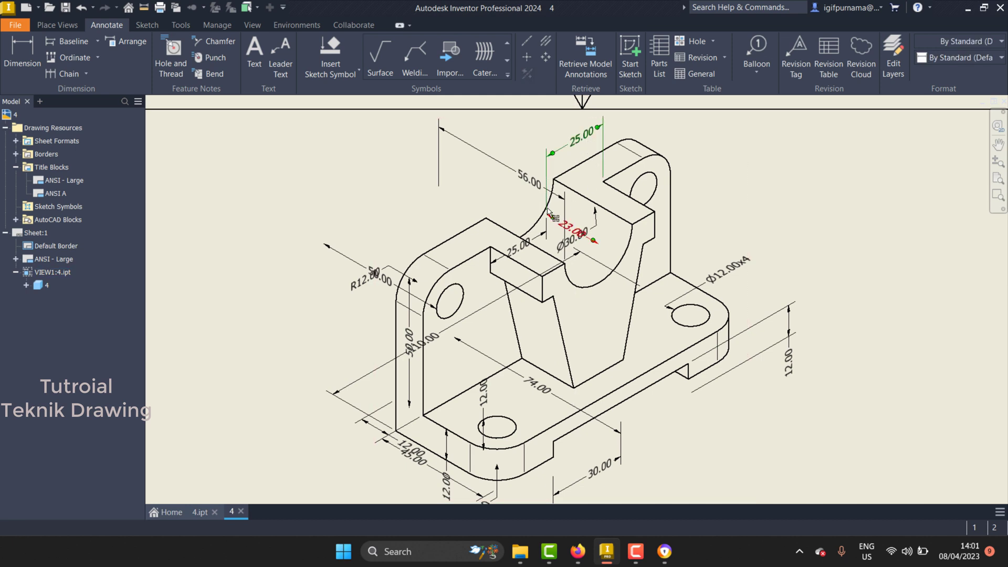
{"action": "mouse_move", "coordinate": [578, 239]}
{"action": "left_mouse_down"}
{"action": "mouse_move", "coordinate": [692, 177]}
{"action": "mouse_move", "coordinate": [515, 292]}
{"action": "left_mouse_up"}
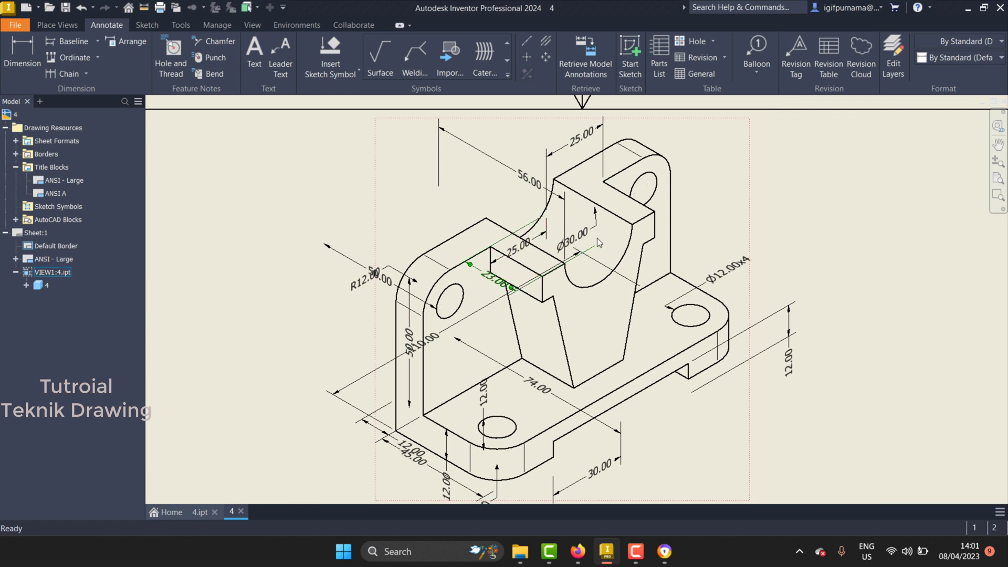
{"action": "key", "text": "Escape"}
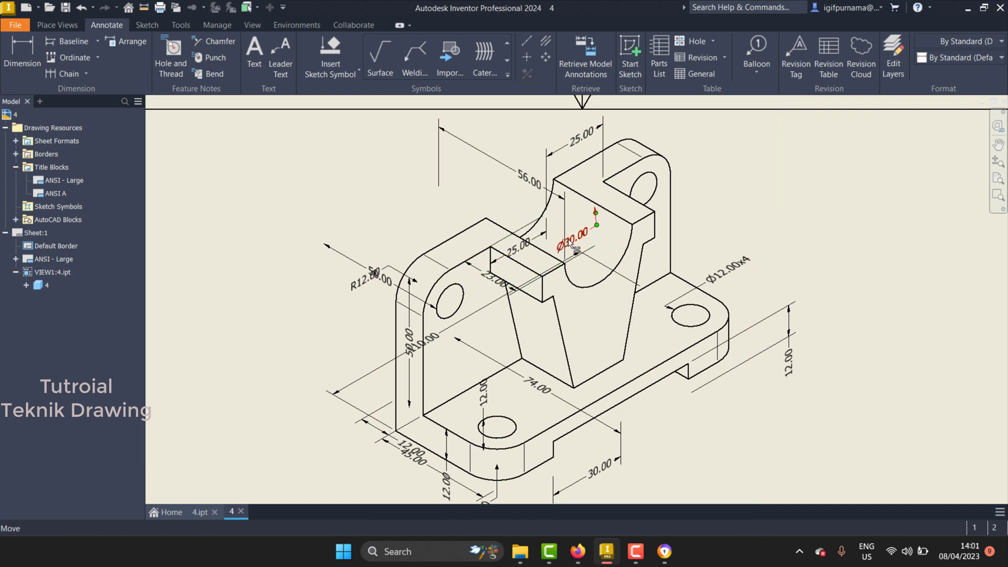
Delete the Ø30.00 dimension from the curved cut-out.
{"action": "left_click", "coordinate": [557, 249]}
{"action": "left_click_drag", "start_coordinate": [546, 237], "coordinate": [606, 247]}
{"action": "right_click", "coordinate": [578, 240]}
{"action": "left_click", "coordinate": [593, 272]}
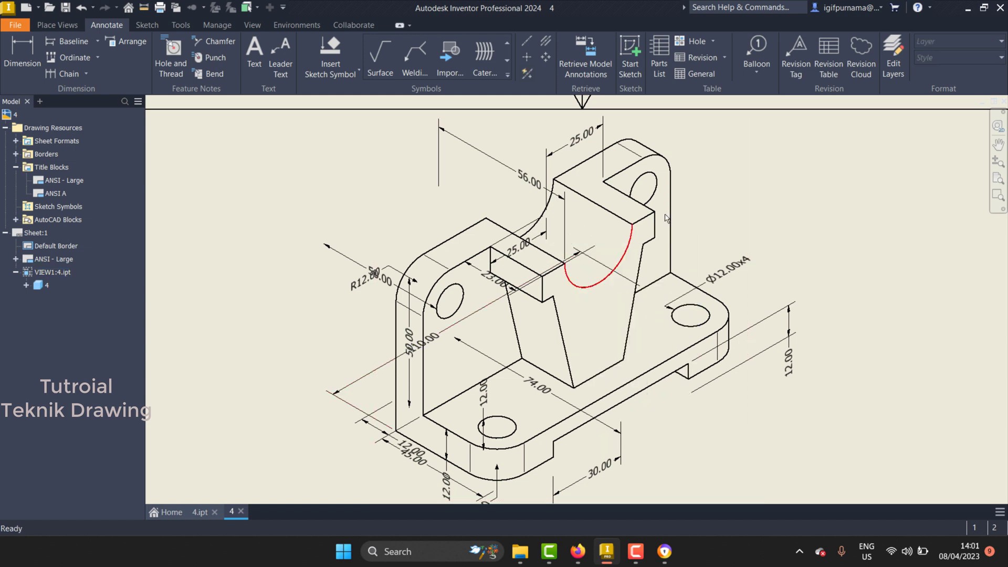
Add an R15.00 radius dimension to the curved cut-out arc.
{"action": "key", "text": "d"}
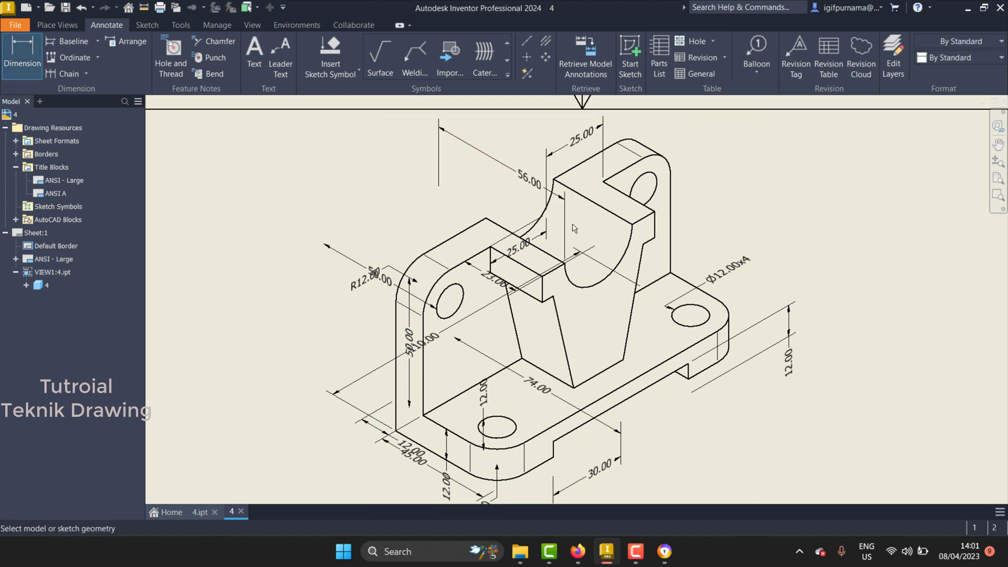
{"action": "left_click", "coordinate": [621, 266]}
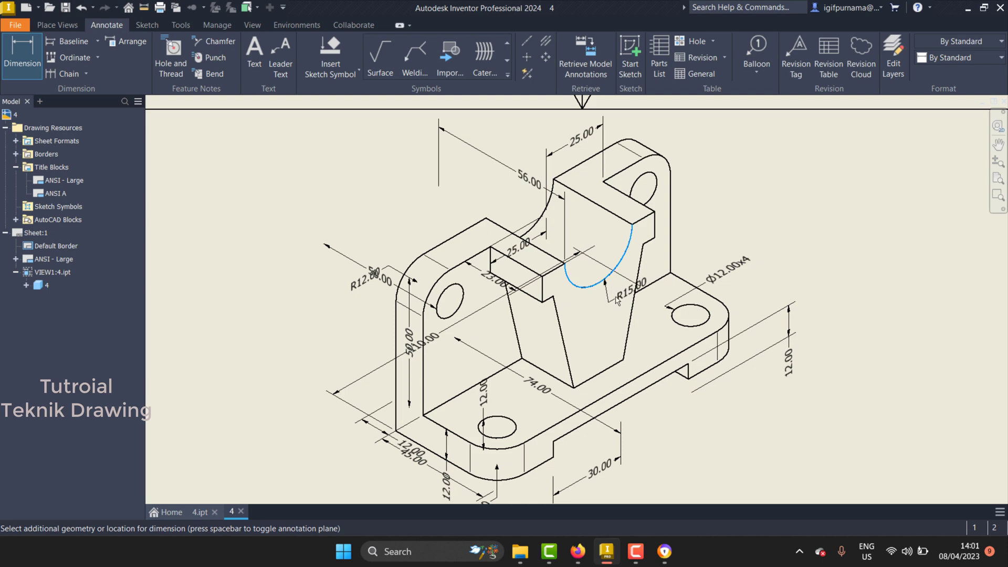
{"action": "left_click", "coordinate": [645, 269]}
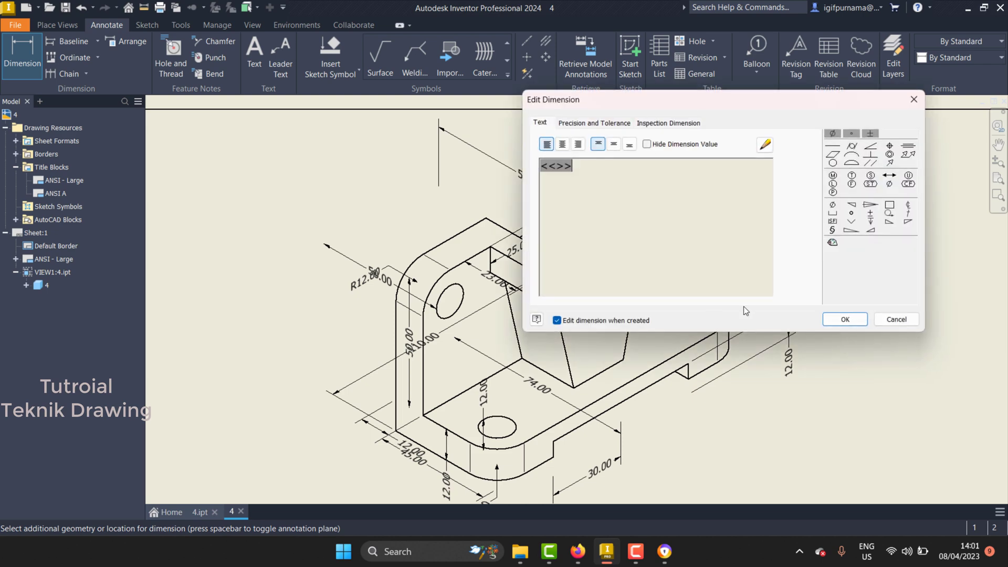
{"action": "left_click", "coordinate": [837, 317]}
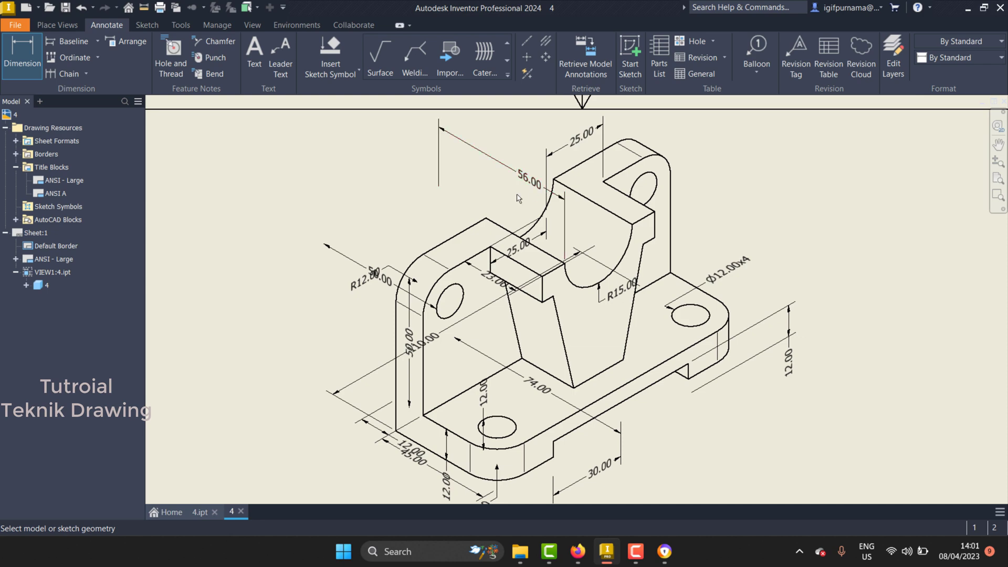
Re-dimension the left R12 arc with R12.00 radii and place 50.00 dimensions.
{"action": "left_click", "coordinate": [400, 275]}
{"action": "left_click", "coordinate": [398, 257]}
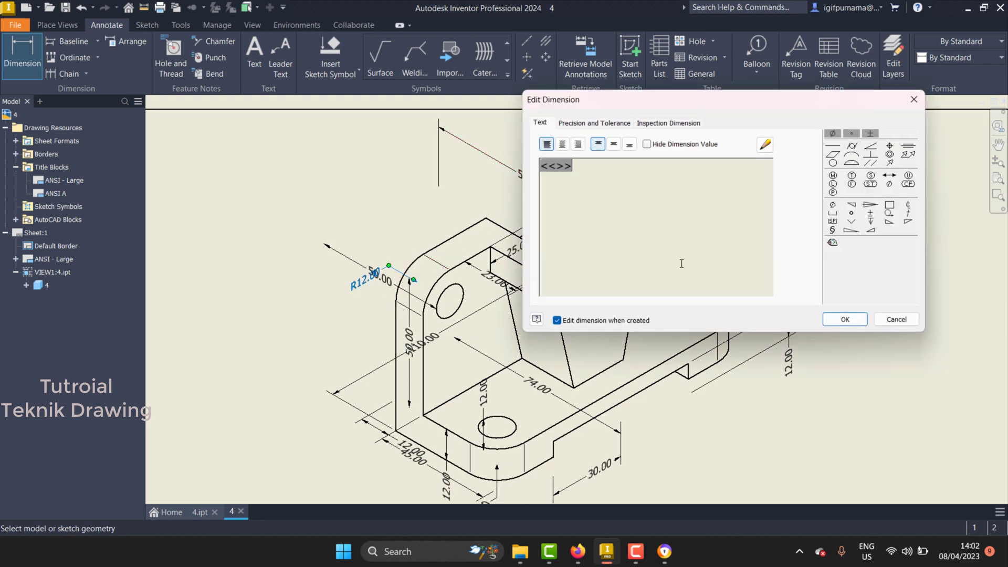
{"action": "left_click", "coordinate": [845, 319]}
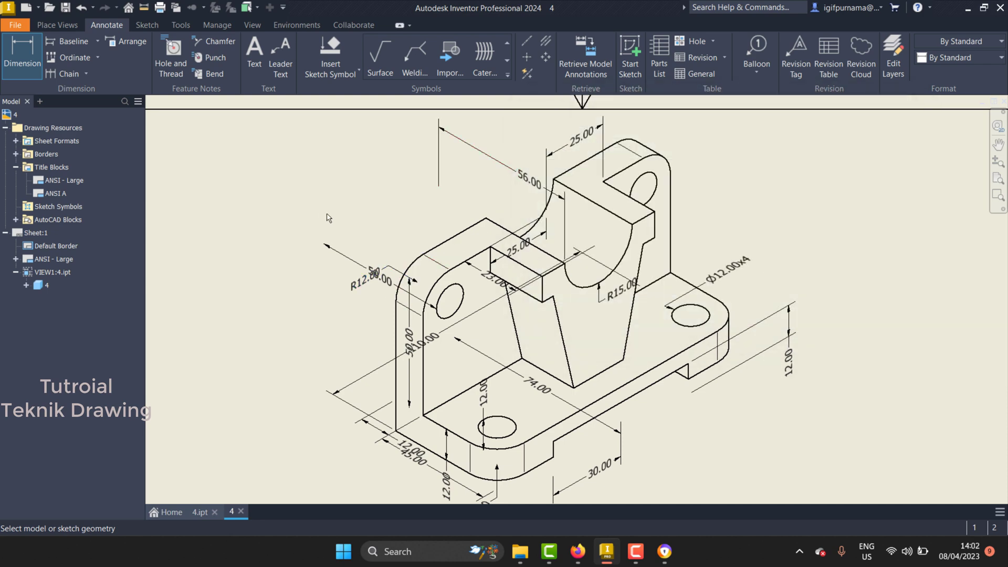
{"action": "left_click", "coordinate": [395, 237]}
{"action": "left_click", "coordinate": [826, 331]}
{"action": "left_click", "coordinate": [364, 210]}
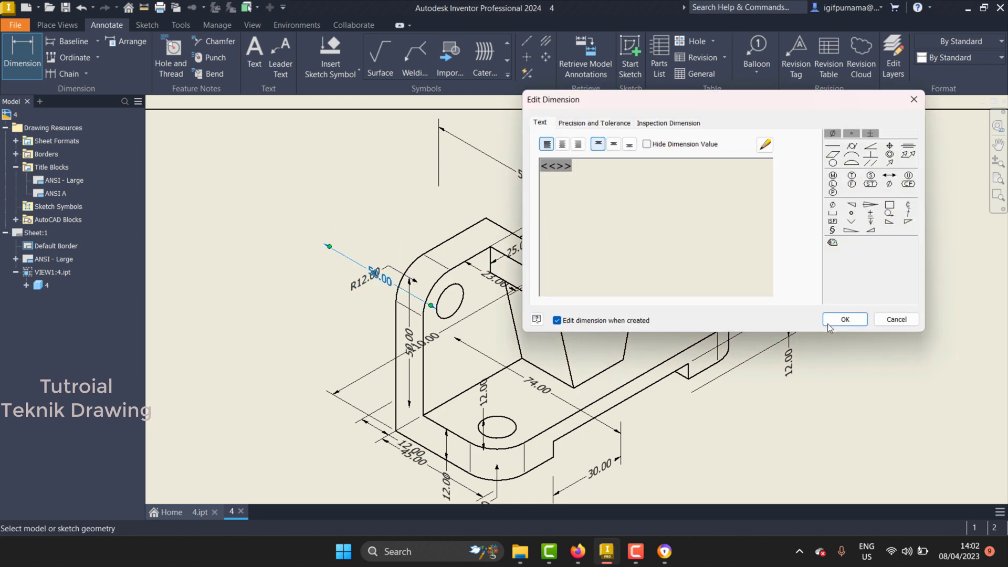
{"action": "left_click", "coordinate": [829, 325]}
{"action": "left_click", "coordinate": [347, 261]}
{"action": "left_click", "coordinate": [841, 322]}
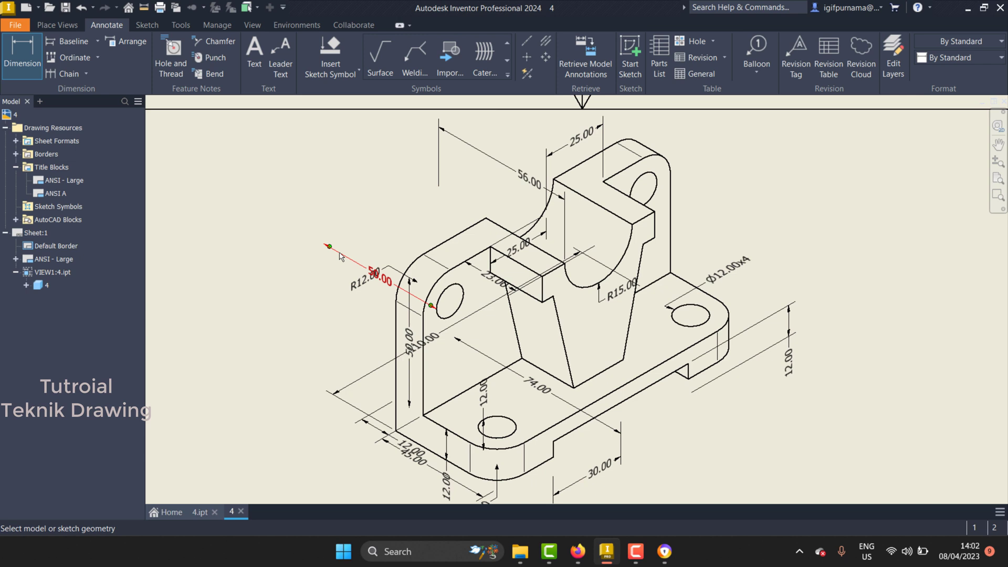
End the Dimension tool and delete the stray 50.00 dimension.
{"action": "right_click", "coordinate": [340, 255]}
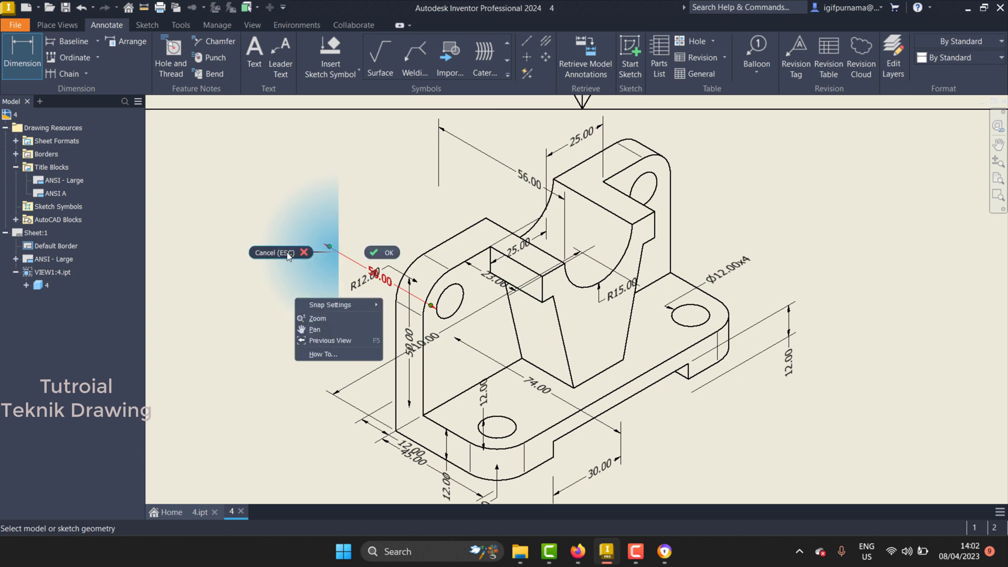
{"action": "left_click", "coordinate": [288, 254]}
{"action": "right_click", "coordinate": [350, 261]}
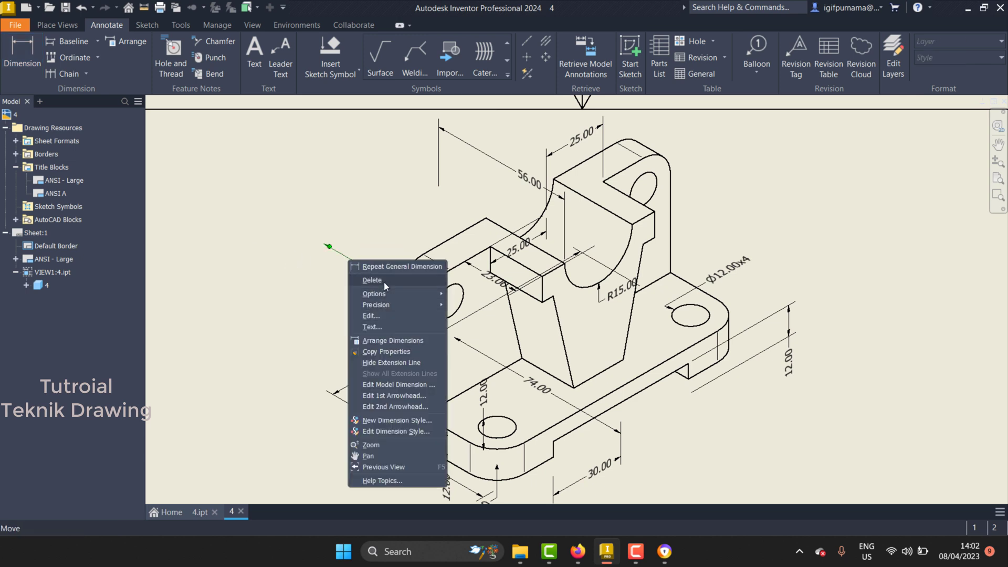
{"action": "left_click", "coordinate": [383, 282]}
Open the ANSI - Large title block definition for editing from the browser.
{"action": "key", "text": "Home"}
{"action": "scroll", "coordinate": [388, 368], "scroll_direction": "up", "scroll_amount": 3}
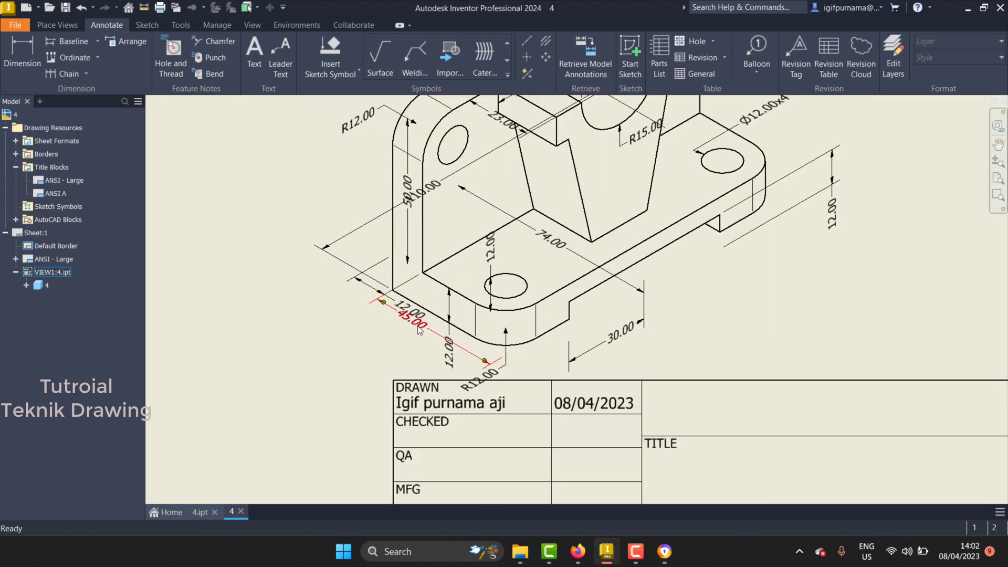
{"action": "scroll", "coordinate": [428, 341], "scroll_direction": "down", "scroll_amount": 5}
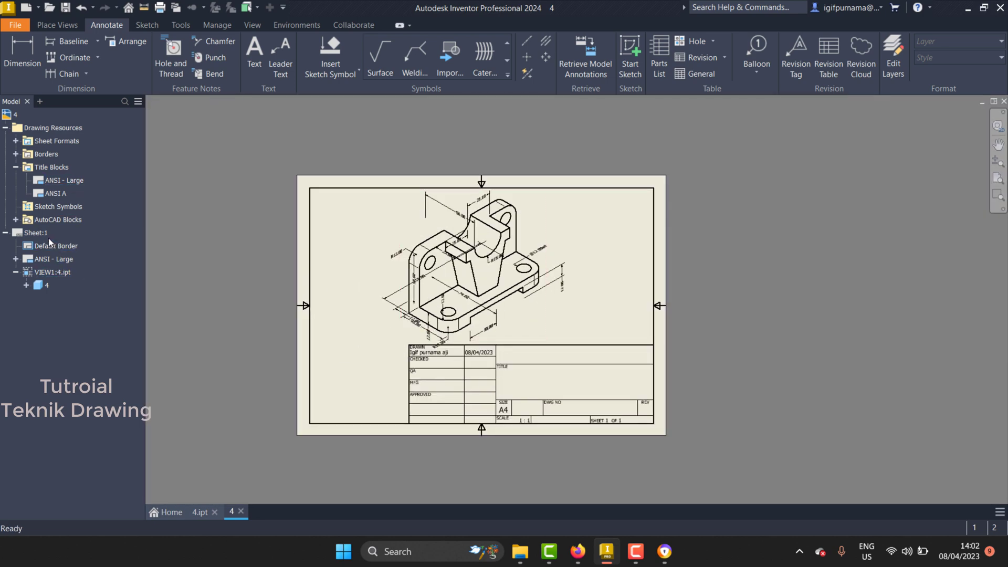
{"action": "left_click", "coordinate": [35, 235]}
{"action": "right_click", "coordinate": [35, 235]}
{"action": "left_click", "coordinate": [96, 257]}
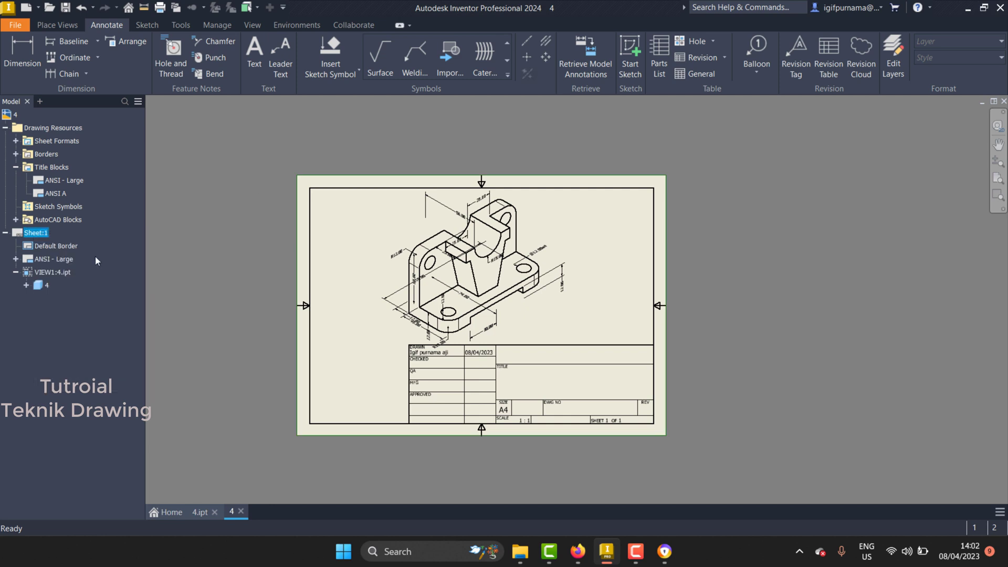
{"action": "right_click", "coordinate": [55, 257]}
{"action": "left_click", "coordinate": [84, 286]}
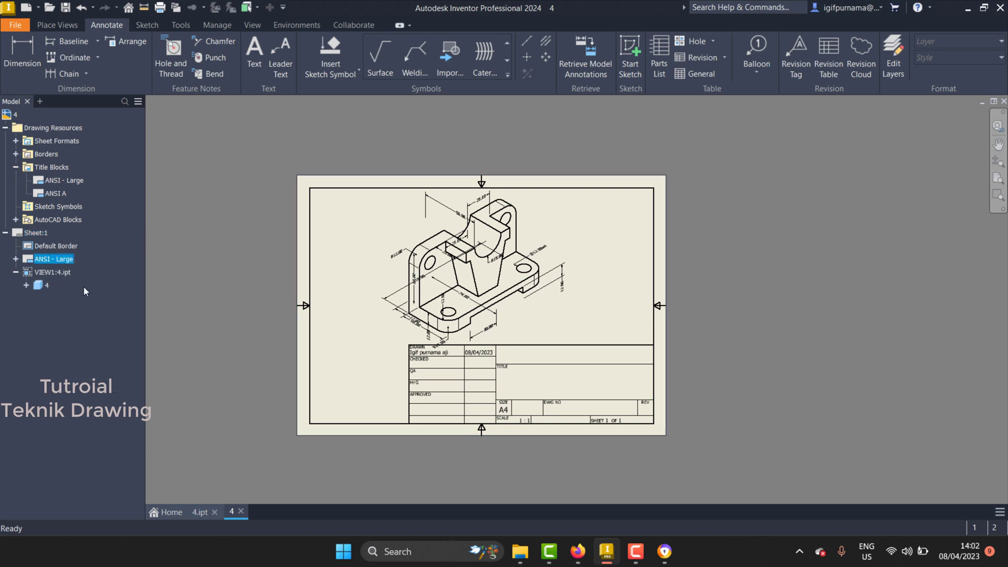
Window-select and delete all title block geometry, then finish the sketch.
{"action": "scroll", "coordinate": [516, 347], "scroll_direction": "up", "scroll_amount": 4}
{"action": "left_click_drag", "start_coordinate": [462, 203], "coordinate": [628, 300]}
{"action": "right_click", "coordinate": [570, 264]}
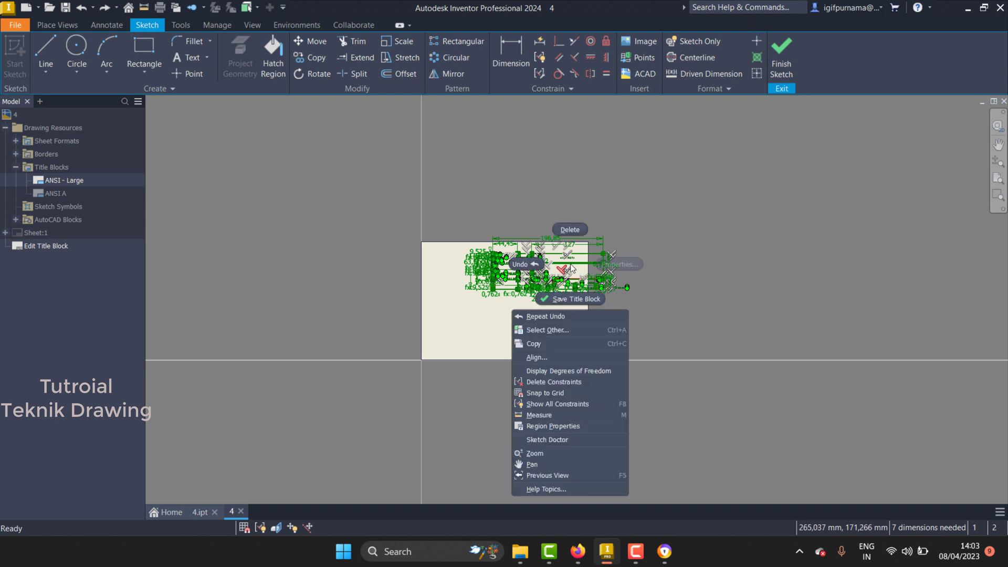
{"action": "left_click", "coordinate": [573, 232]}
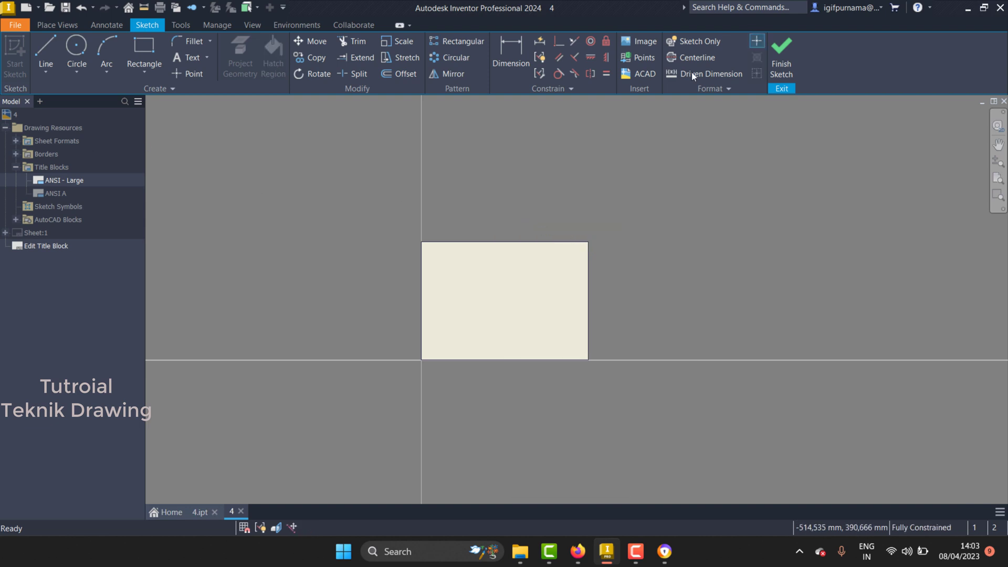
{"action": "left_click", "coordinate": [778, 48]}
Save the ANSI - Large edits and move the isometric view down the sheet.
{"action": "left_click", "coordinate": [429, 290]}
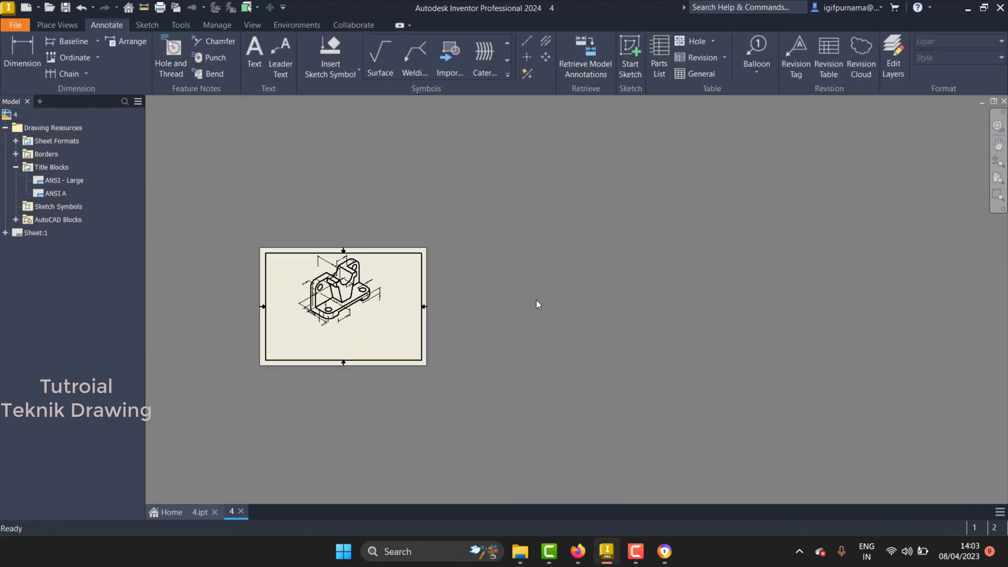
{"action": "scroll", "coordinate": [458, 290], "scroll_direction": "up", "scroll_amount": 2}
{"action": "scroll", "coordinate": [518, 263], "scroll_direction": "down", "scroll_amount": 3}
{"action": "scroll", "coordinate": [518, 263], "scroll_direction": "up", "scroll_amount": 2}
{"action": "scroll", "coordinate": [415, 284], "scroll_direction": "up", "scroll_amount": 2}
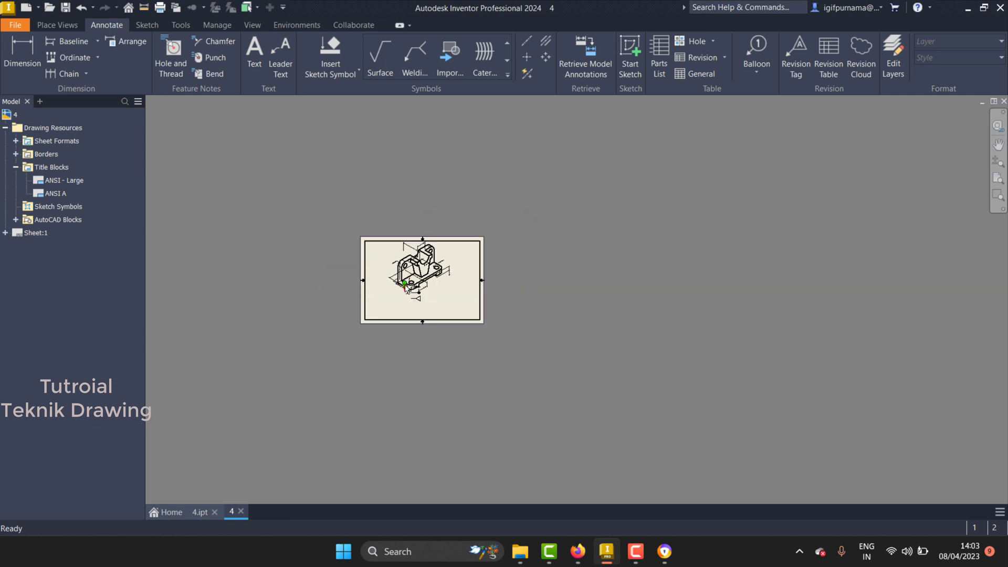
{"action": "scroll", "coordinate": [402, 314], "scroll_direction": "down", "scroll_amount": 2}
{"action": "scroll", "coordinate": [407, 302], "scroll_direction": "down", "scroll_amount": 2}
{"action": "mouse_move", "coordinate": [396, 285]}
{"action": "left_mouse_down"}
{"action": "mouse_move", "coordinate": [395, 344]}
{"action": "mouse_move", "coordinate": [405, 324]}
{"action": "left_mouse_up"}
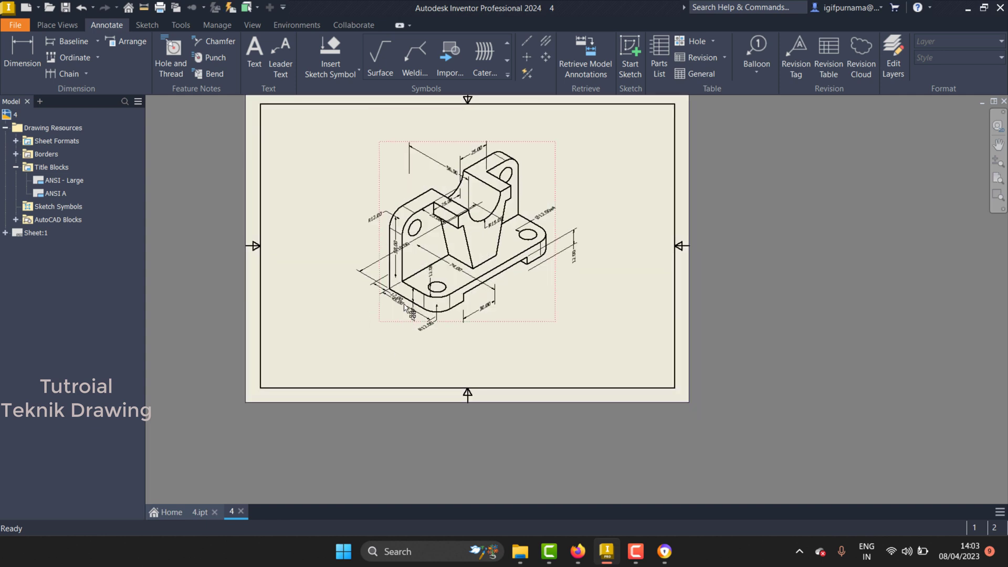
Drag the 45.00, 12.00 and 50.00 dimensions to new offsets clear of each other.
{"action": "scroll", "coordinate": [404, 324], "scroll_direction": "up", "scroll_amount": 1}
{"action": "scroll", "coordinate": [462, 237], "scroll_direction": "down", "scroll_amount": 5}
{"action": "scroll", "coordinate": [511, 224], "scroll_direction": "up", "scroll_amount": 3}
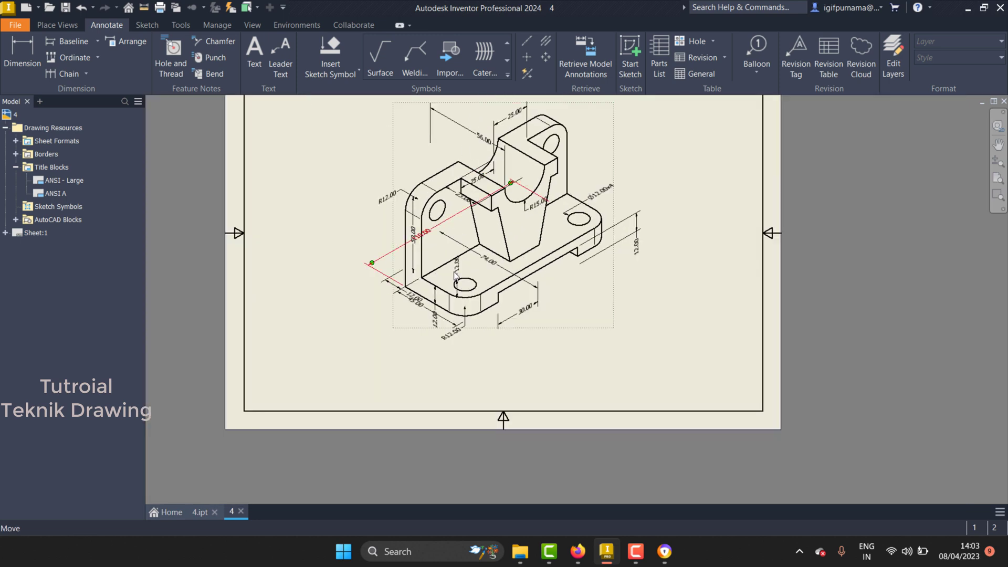
{"action": "scroll", "coordinate": [436, 310], "scroll_direction": "up", "scroll_amount": 2}
{"action": "scroll", "coordinate": [436, 309], "scroll_direction": "down", "scroll_amount": 5}
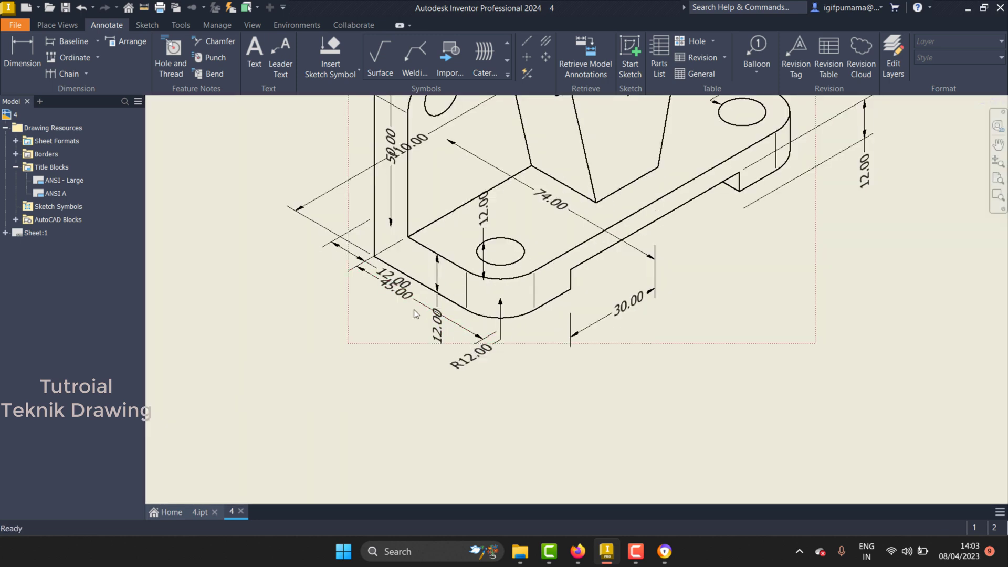
{"action": "left_click_drag", "start_coordinate": [395, 288], "coordinate": [337, 322]}
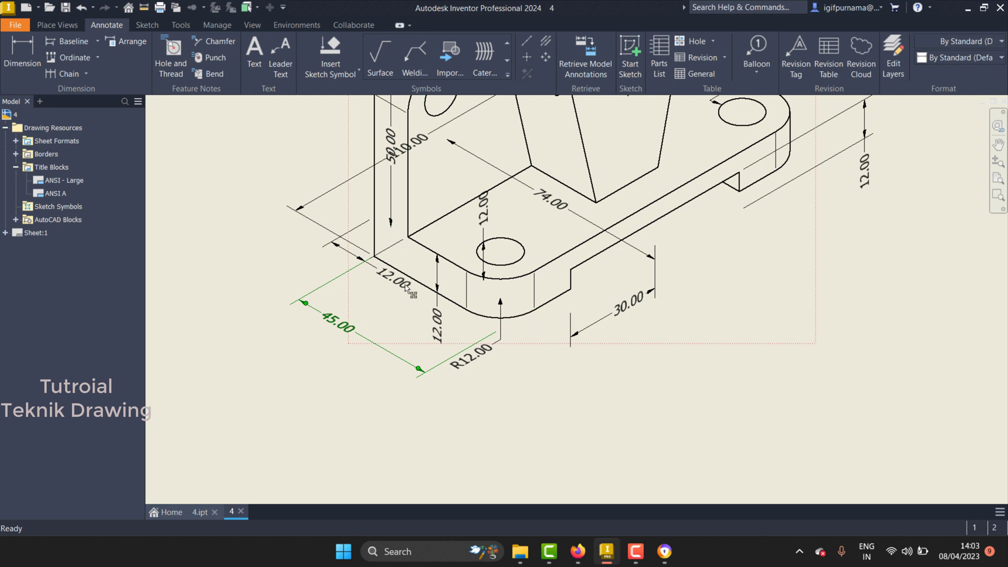
{"action": "left_click_drag", "start_coordinate": [353, 258], "coordinate": [344, 262]}
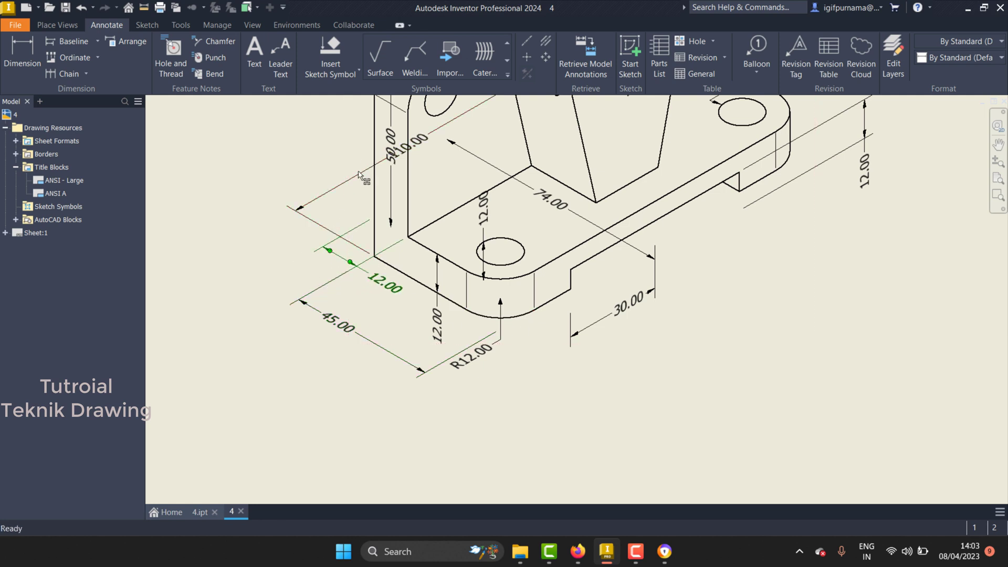
{"action": "scroll", "coordinate": [427, 172], "scroll_direction": "up", "scroll_amount": 3}
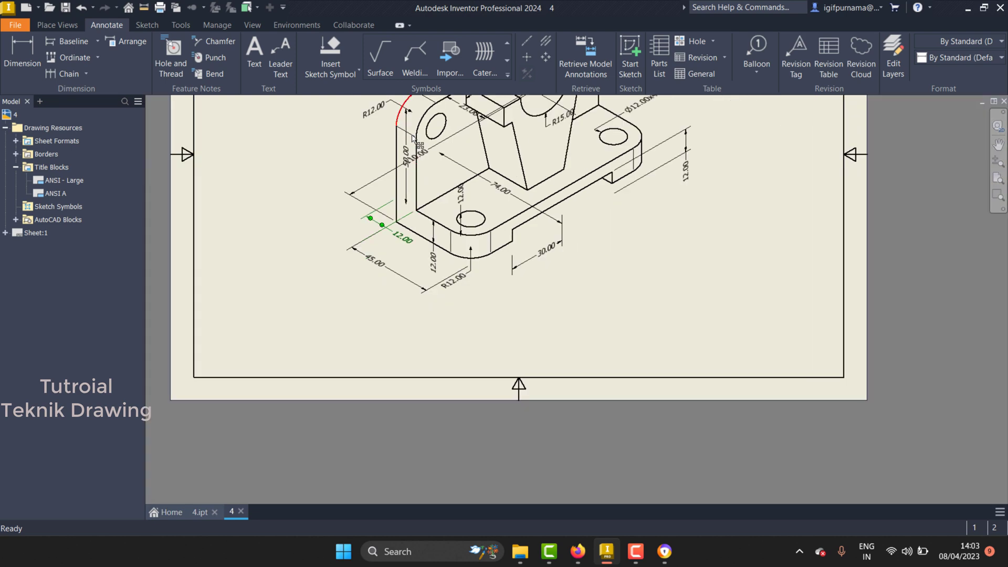
{"action": "left_click_drag", "start_coordinate": [409, 141], "coordinate": [342, 149]}
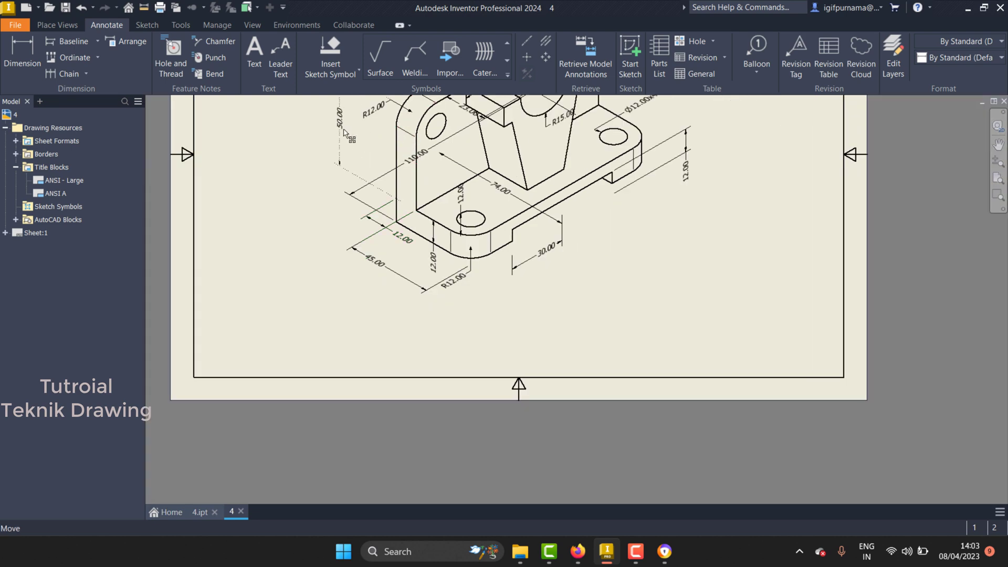
Zoom around the sheet to review the dimension layout, then switch to Manage.
{"action": "scroll", "coordinate": [367, 152], "scroll_direction": "up", "scroll_amount": 2}
{"action": "scroll", "coordinate": [390, 153], "scroll_direction": "down", "scroll_amount": 4}
{"action": "scroll", "coordinate": [389, 207], "scroll_direction": "up", "scroll_amount": 3}
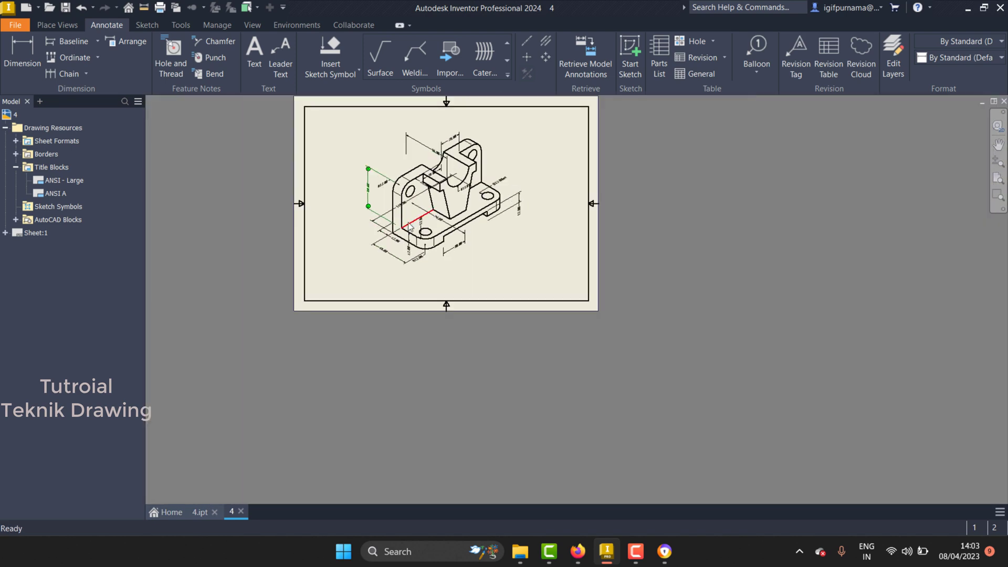
{"action": "scroll", "coordinate": [389, 309], "scroll_direction": "down", "scroll_amount": 4}
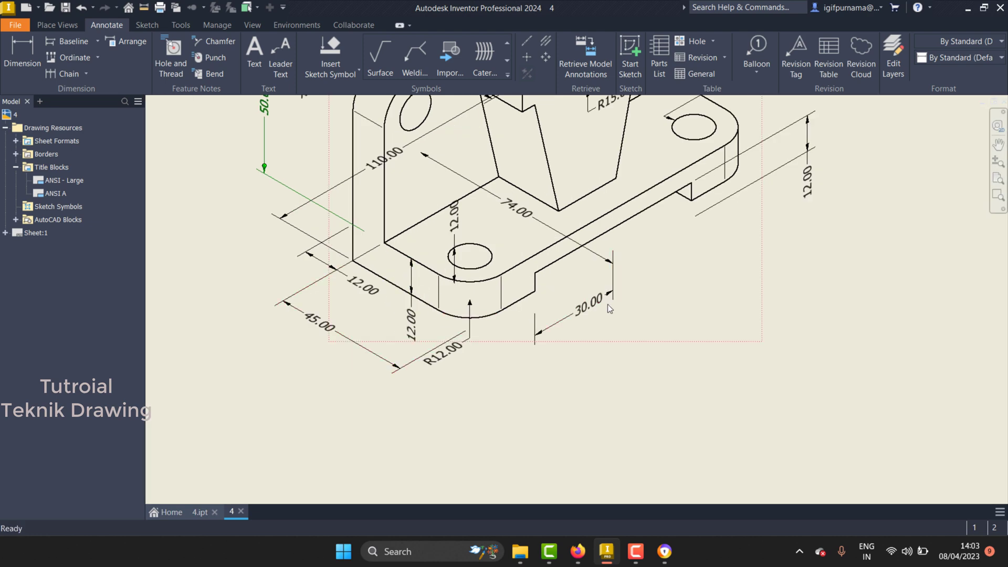
{"action": "scroll", "coordinate": [476, 315], "scroll_direction": "up", "scroll_amount": 3}
{"action": "scroll", "coordinate": [548, 279], "scroll_direction": "down", "scroll_amount": 2}
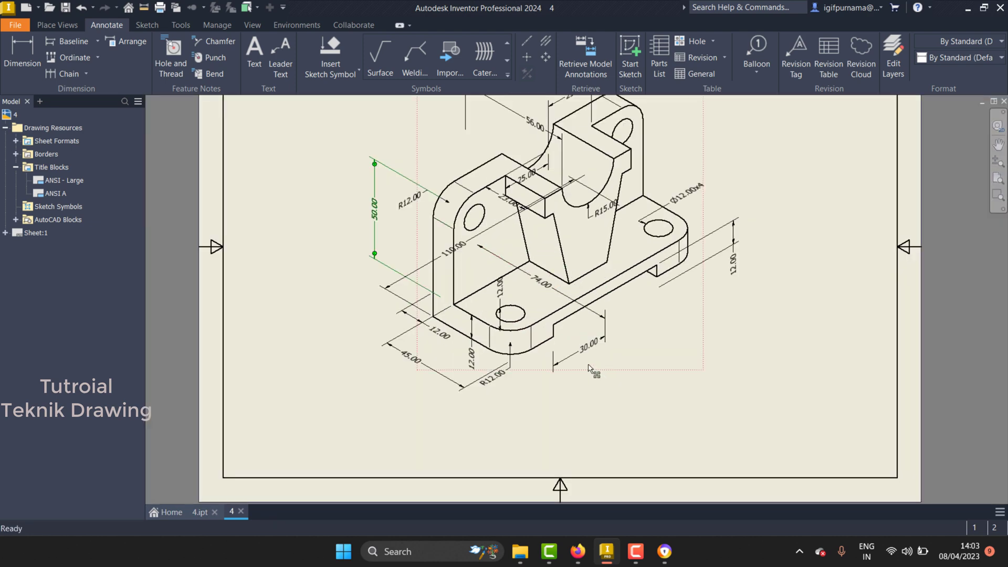
{"action": "scroll", "coordinate": [588, 365], "scroll_direction": "down", "scroll_amount": 5}
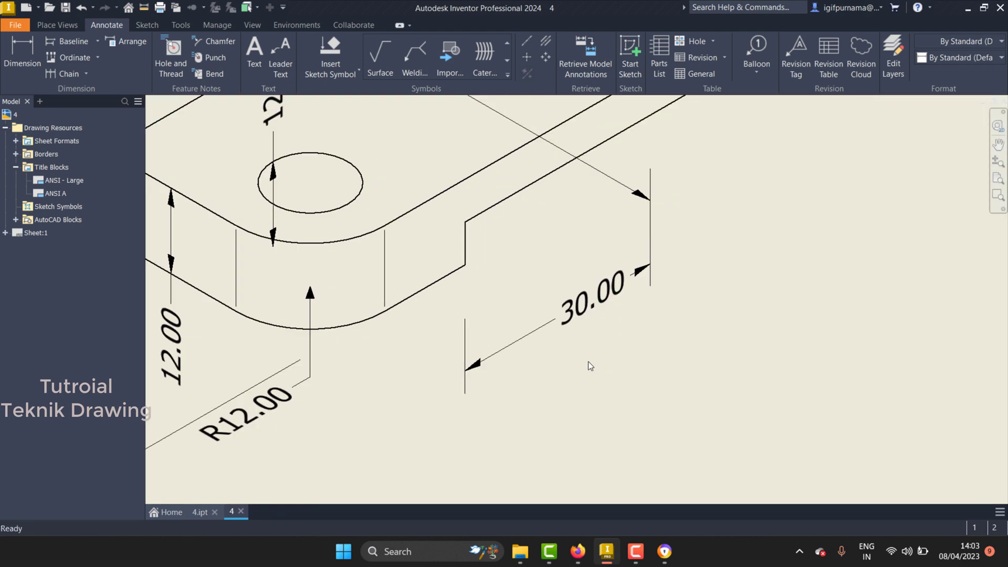
{"action": "left_click", "coordinate": [638, 552]}
{"action": "left_click", "coordinate": [638, 552]}
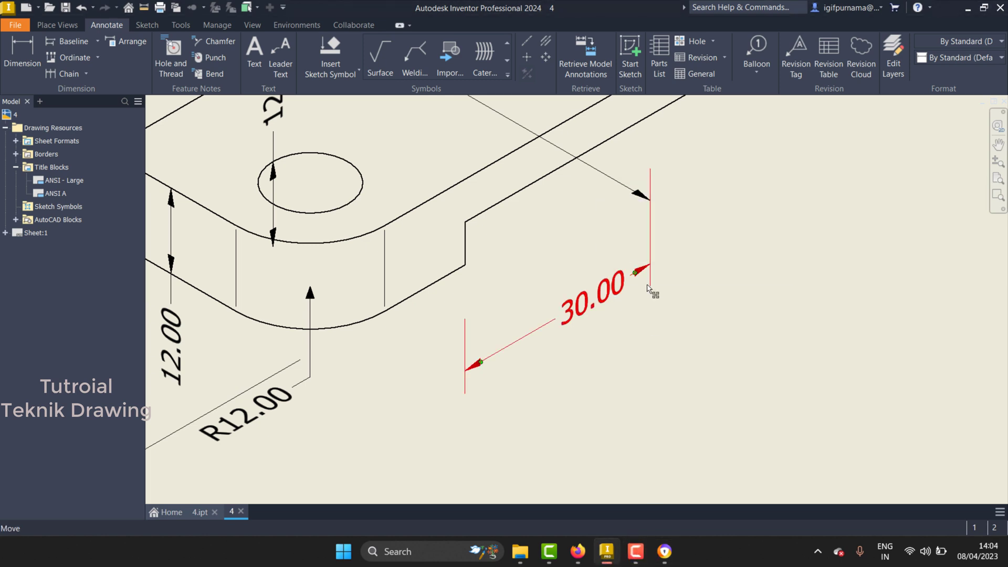
{"action": "scroll", "coordinate": [648, 288], "scroll_direction": "down", "scroll_amount": 1}
{"action": "scroll", "coordinate": [621, 294], "scroll_direction": "up", "scroll_amount": 4}
{"action": "scroll", "coordinate": [604, 304], "scroll_direction": "down", "scroll_amount": 3}
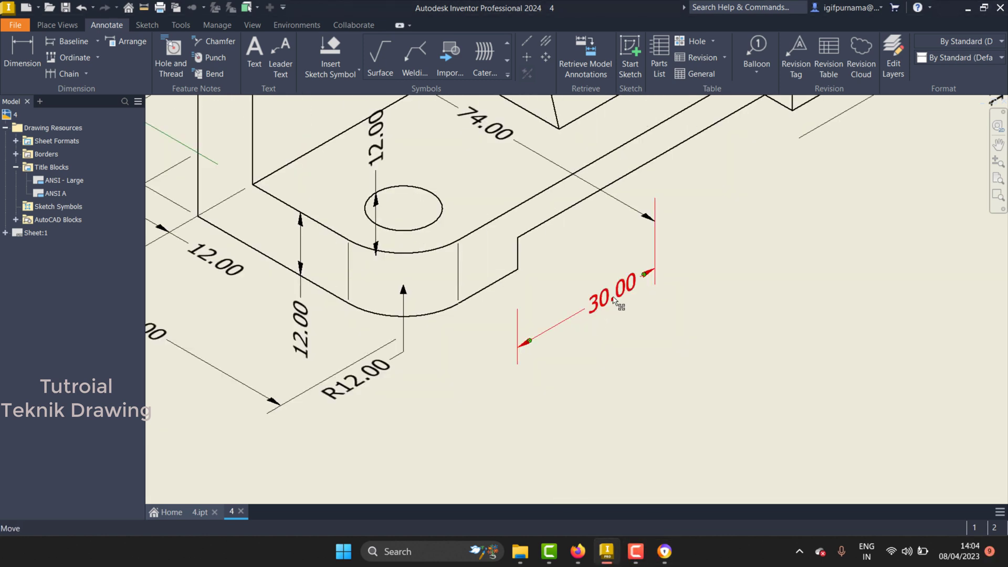
{"action": "scroll", "coordinate": [614, 307], "scroll_direction": "down", "scroll_amount": 2}
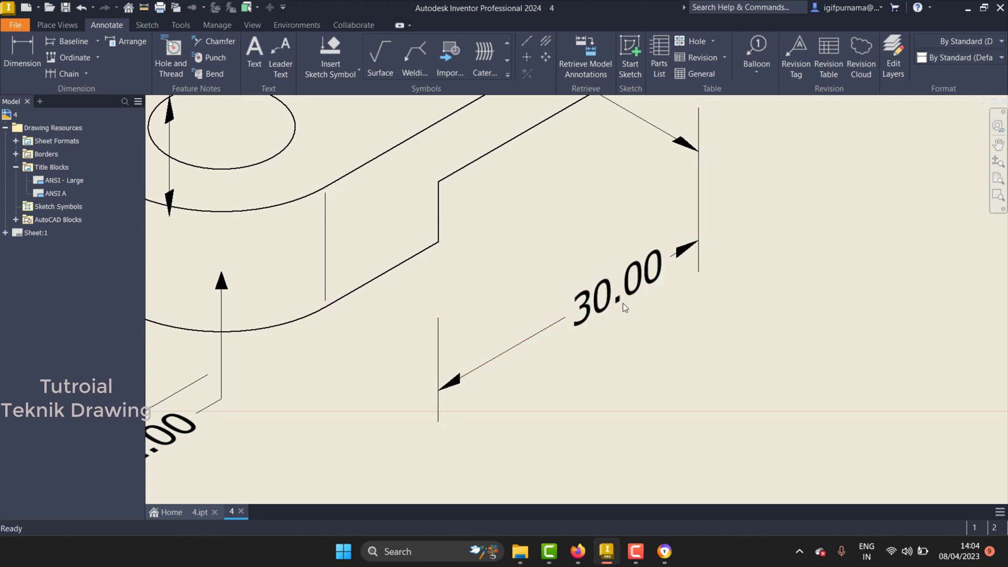
{"action": "scroll", "coordinate": [593, 311], "scroll_direction": "up", "scroll_amount": 1}
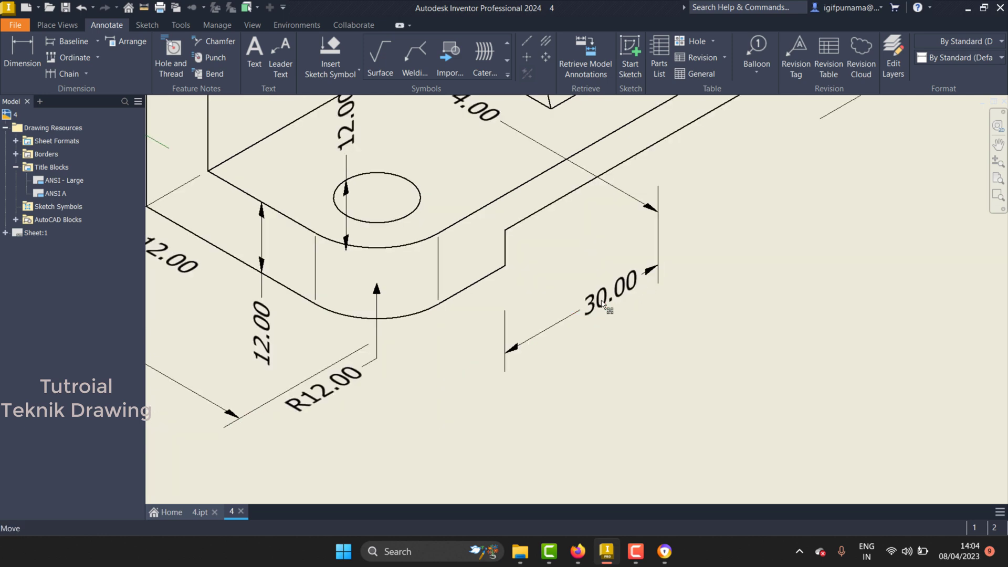
{"action": "scroll", "coordinate": [528, 326], "scroll_direction": "up", "scroll_amount": 1}
{"action": "scroll", "coordinate": [529, 327], "scroll_direction": "up", "scroll_amount": 1}
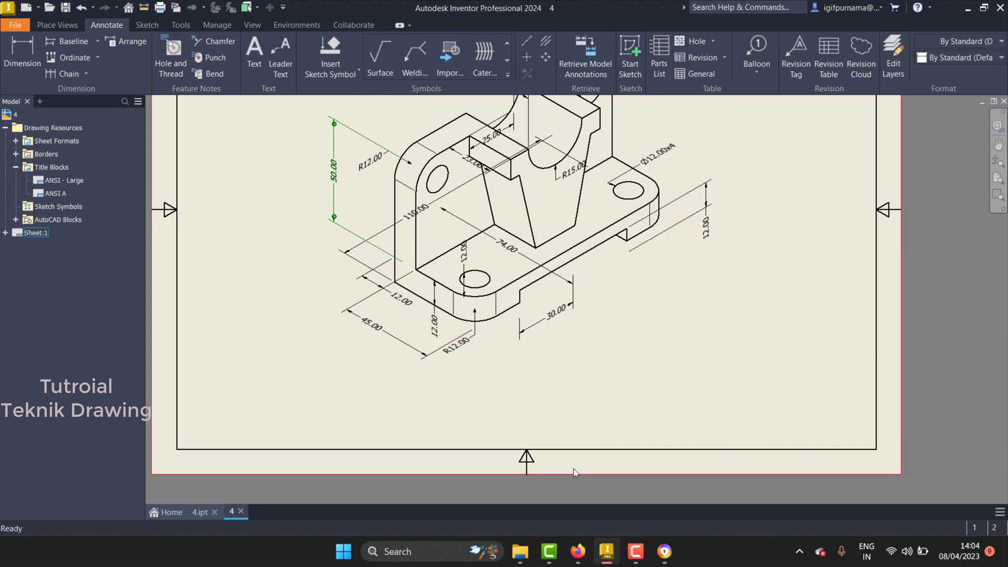
{"action": "left_click", "coordinate": [213, 25]}
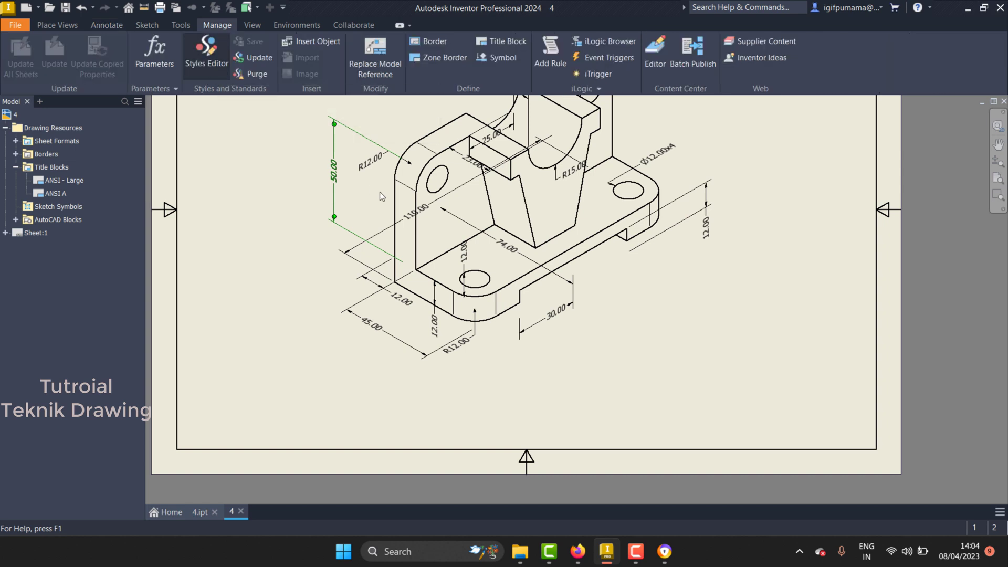
In Default - Fraction (ANSI), set linear units to mm, precision 0, alternate precision 0.
{"action": "left_click", "coordinate": [198, 48]}
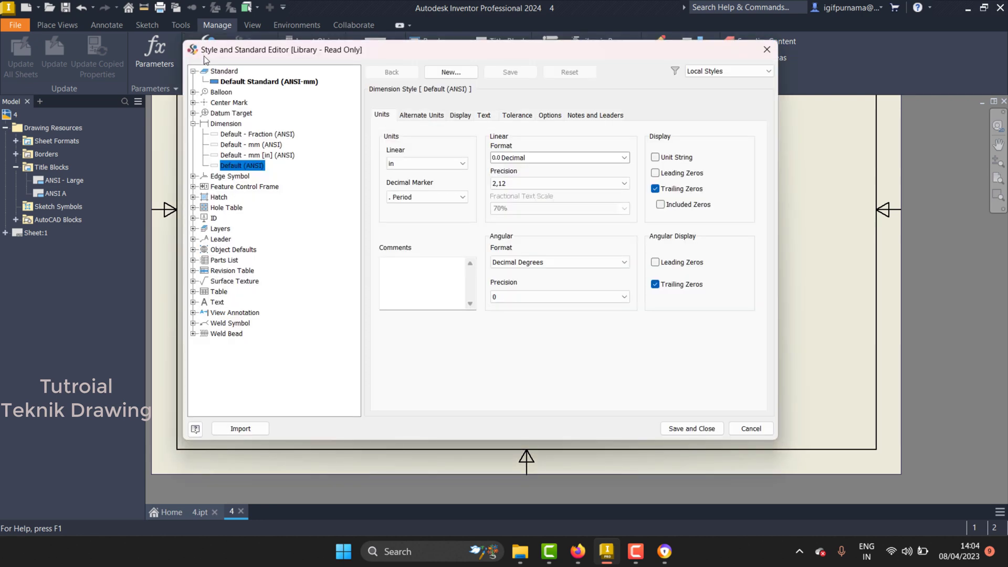
{"action": "left_click", "coordinate": [223, 125]}
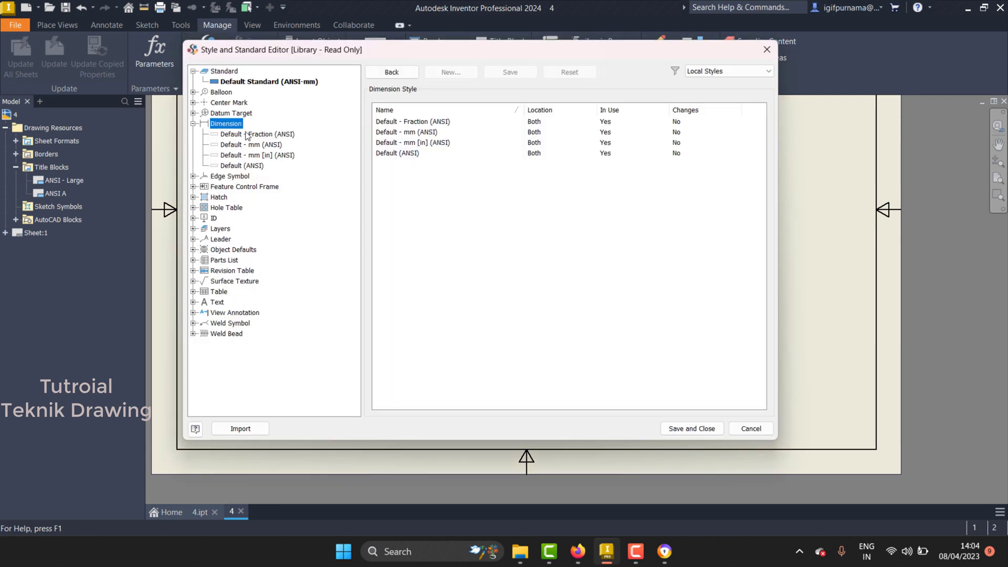
{"action": "left_click", "coordinate": [247, 135]}
{"action": "left_click", "coordinate": [412, 163]}
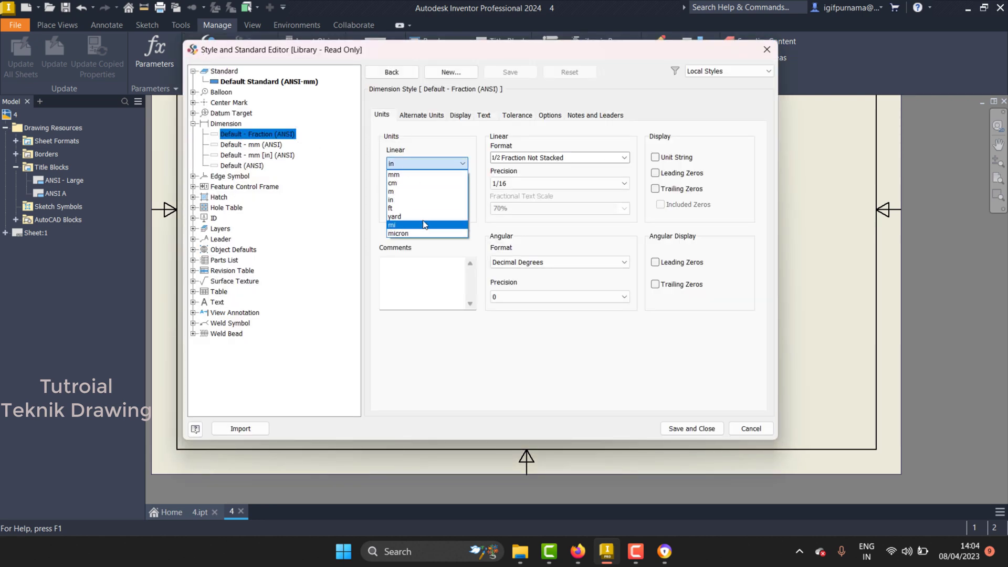
{"action": "left_click", "coordinate": [415, 174]}
{"action": "left_click", "coordinate": [519, 185]}
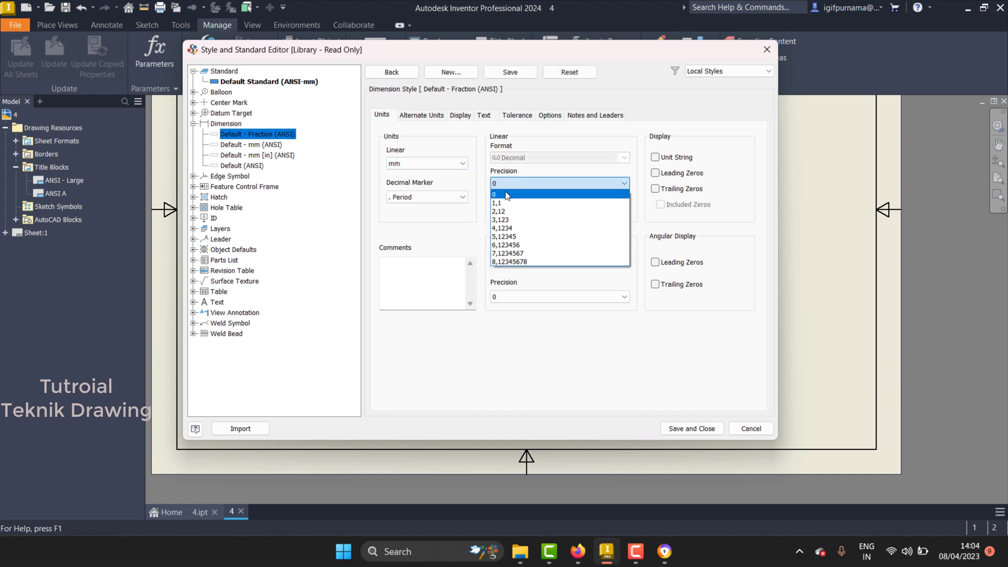
{"action": "left_click", "coordinate": [507, 196]}
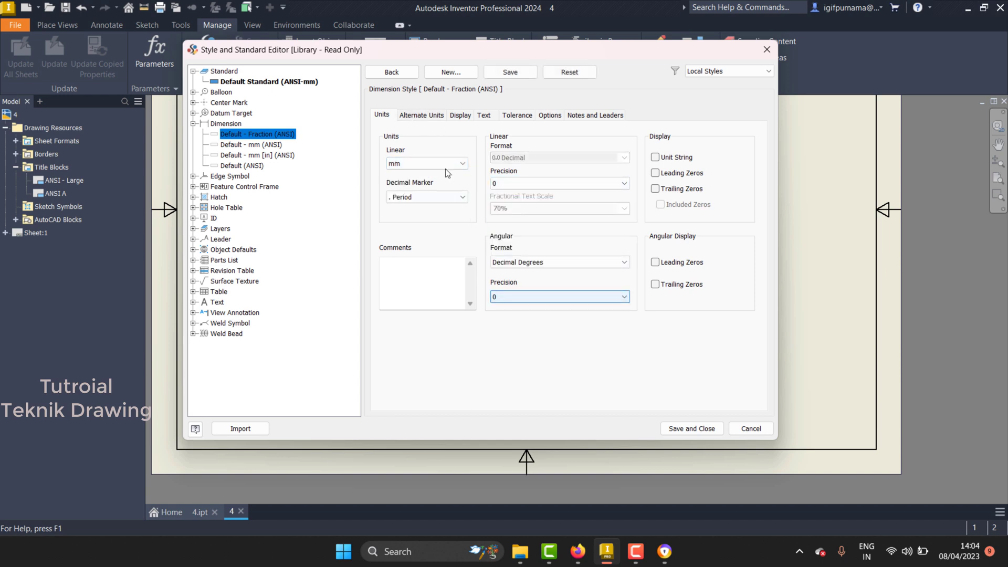
{"action": "left_click", "coordinate": [421, 115]}
{"action": "left_click", "coordinate": [502, 198]}
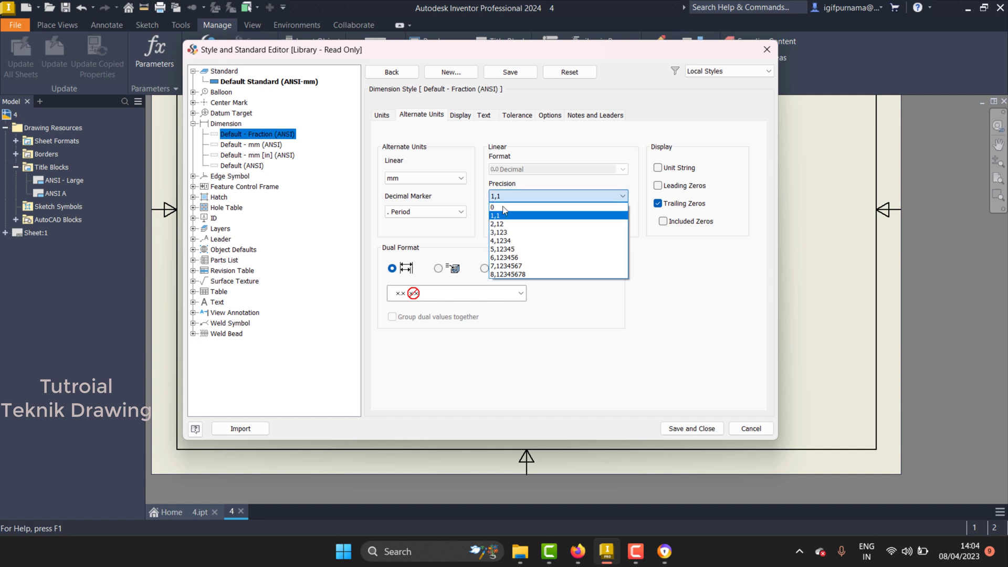
Set the third text orientation for vertical linear and diameter dimensions.
{"action": "left_click", "coordinate": [459, 116]}
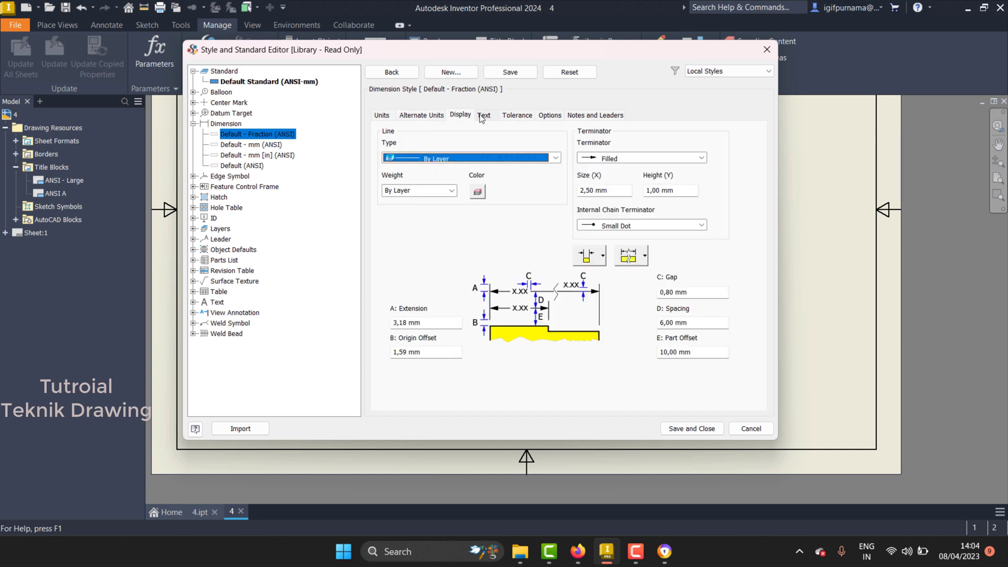
{"action": "left_click", "coordinate": [484, 115]}
{"action": "left_click", "coordinate": [618, 164]}
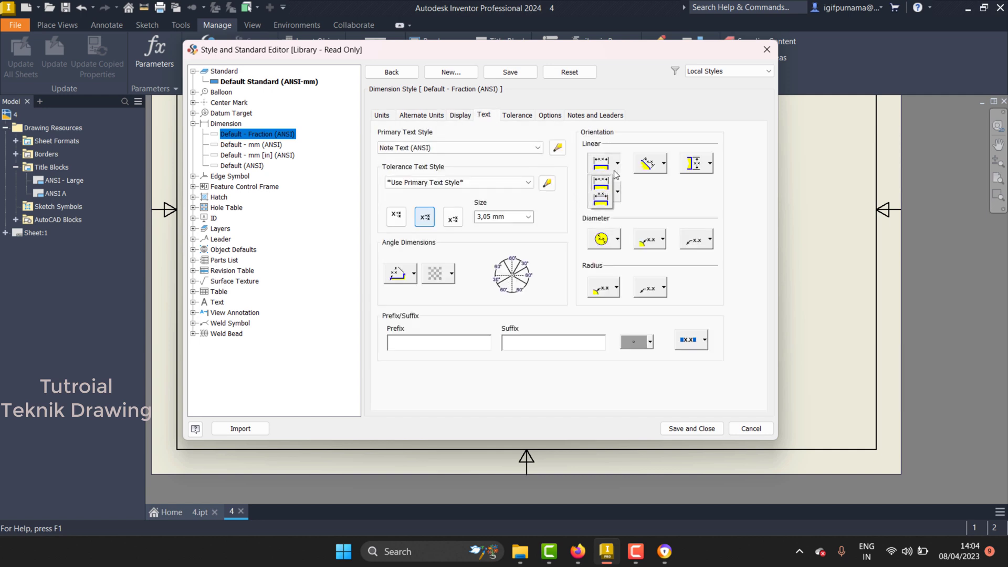
{"action": "left_click", "coordinate": [664, 163]}
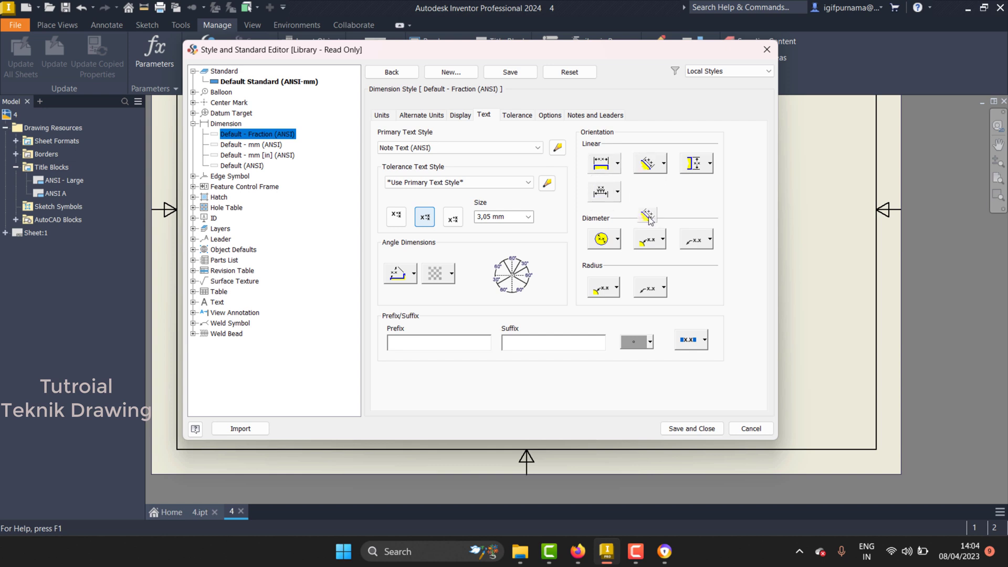
{"action": "left_click", "coordinate": [710, 164]}
{"action": "left_click", "coordinate": [696, 215]}
{"action": "left_click", "coordinate": [618, 239]}
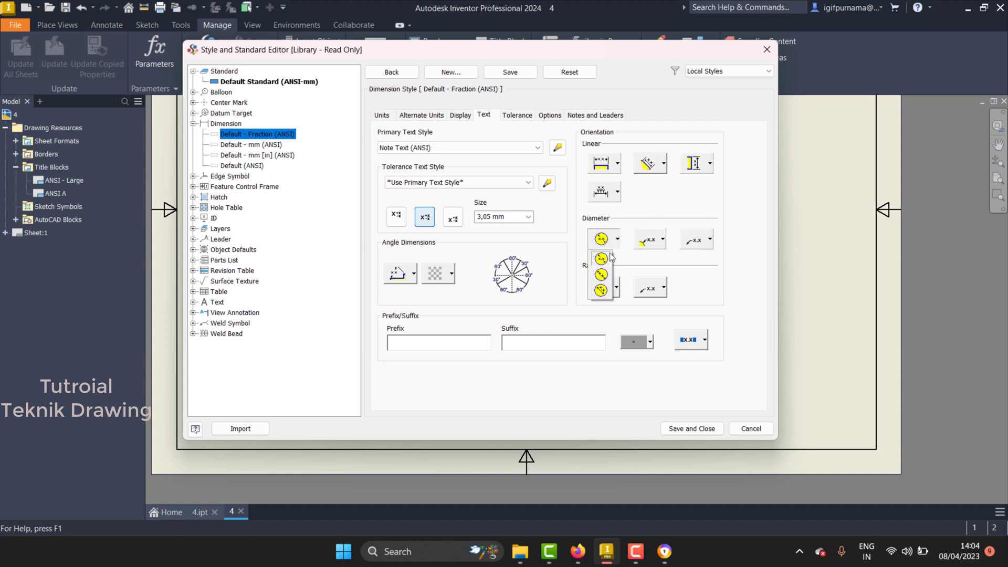
{"action": "left_click", "coordinate": [602, 291]}
Set tolerance linear precision to whole numbers and save the Default - Fraction (ANSI) edits.
{"action": "left_click", "coordinate": [518, 115]}
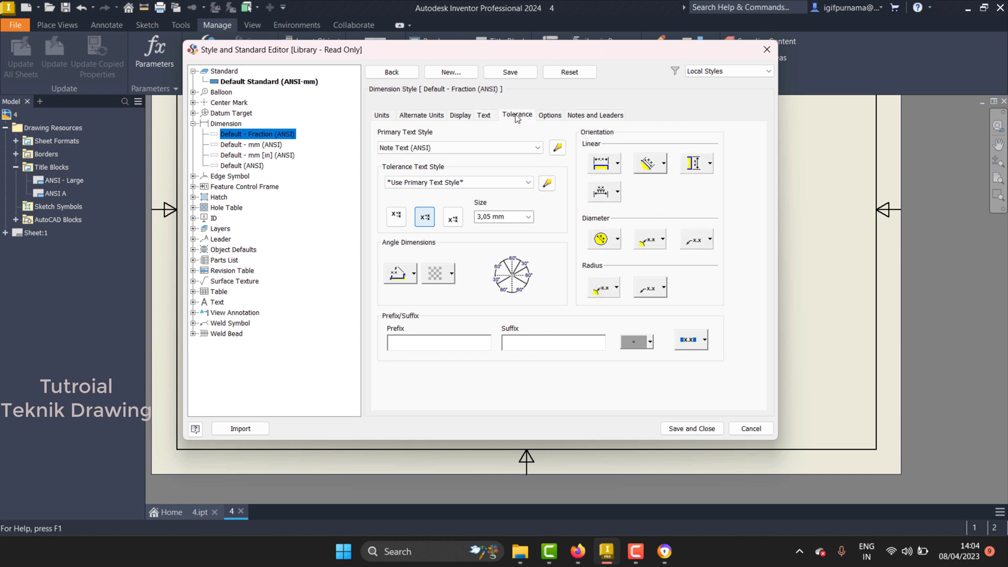
{"action": "left_click", "coordinate": [604, 156]}
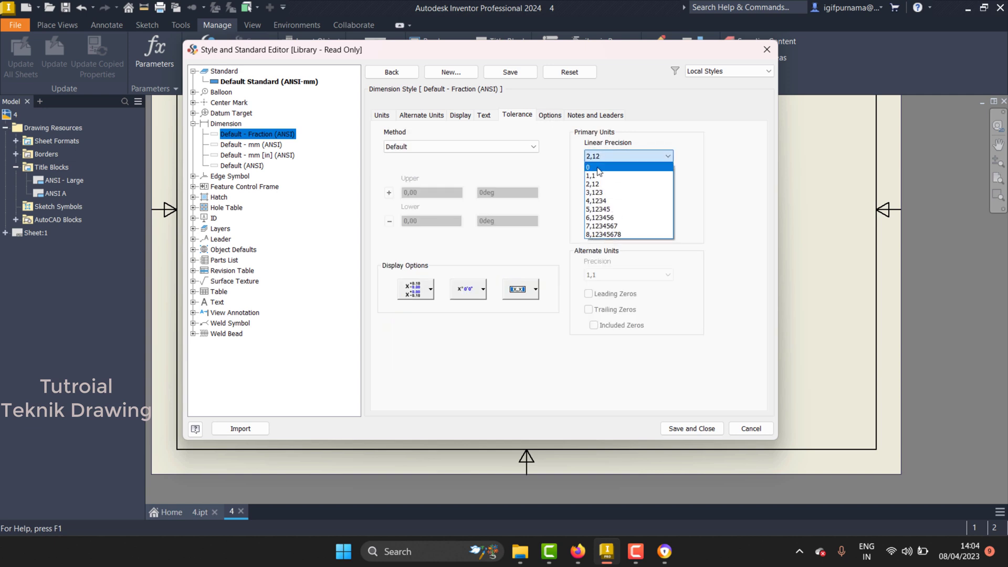
{"action": "left_click", "coordinate": [604, 178]}
{"action": "left_click", "coordinate": [550, 115]}
{"action": "left_click", "coordinate": [594, 116]}
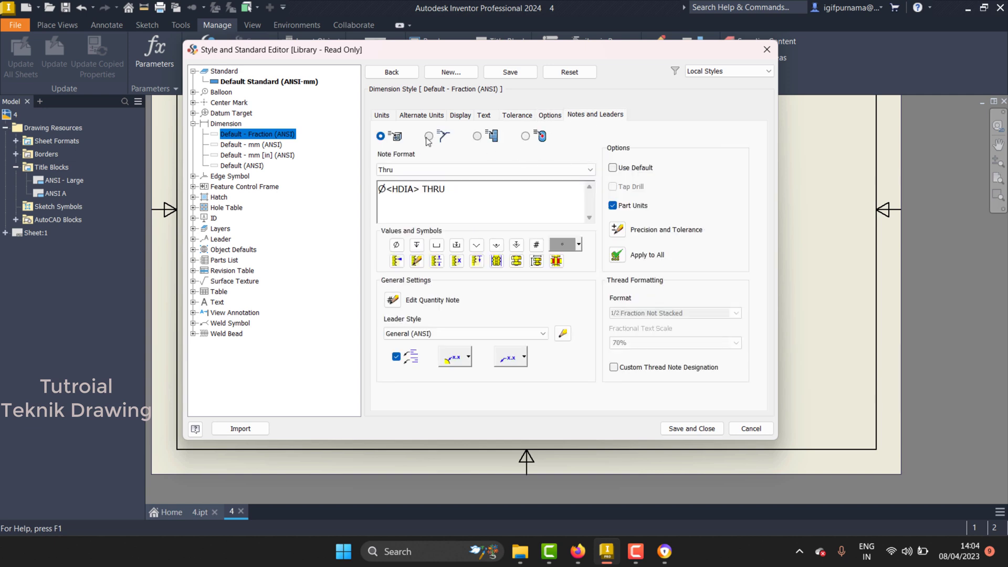
{"action": "left_click", "coordinate": [268, 145]}
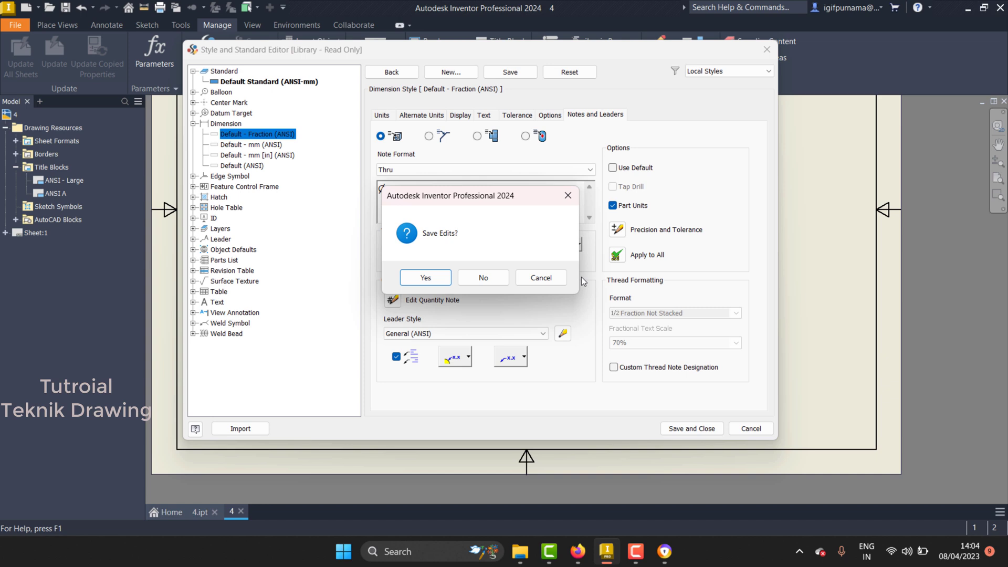
{"action": "left_click", "coordinate": [425, 277]}
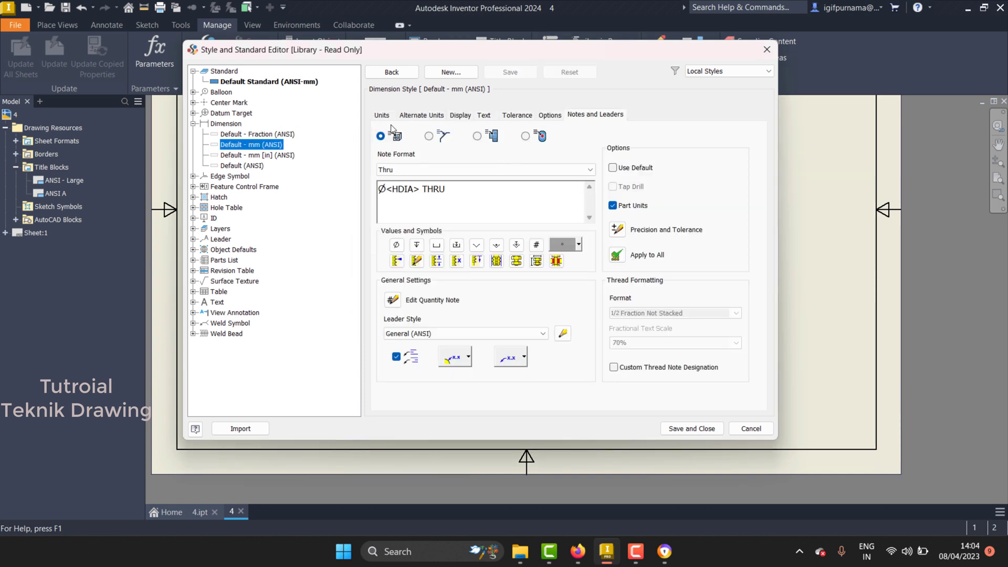
Set Default - mm (ANSI) alternate unit precision to 0 and review text orientations.
{"action": "left_click", "coordinate": [419, 115]}
{"action": "left_click", "coordinate": [499, 198]}
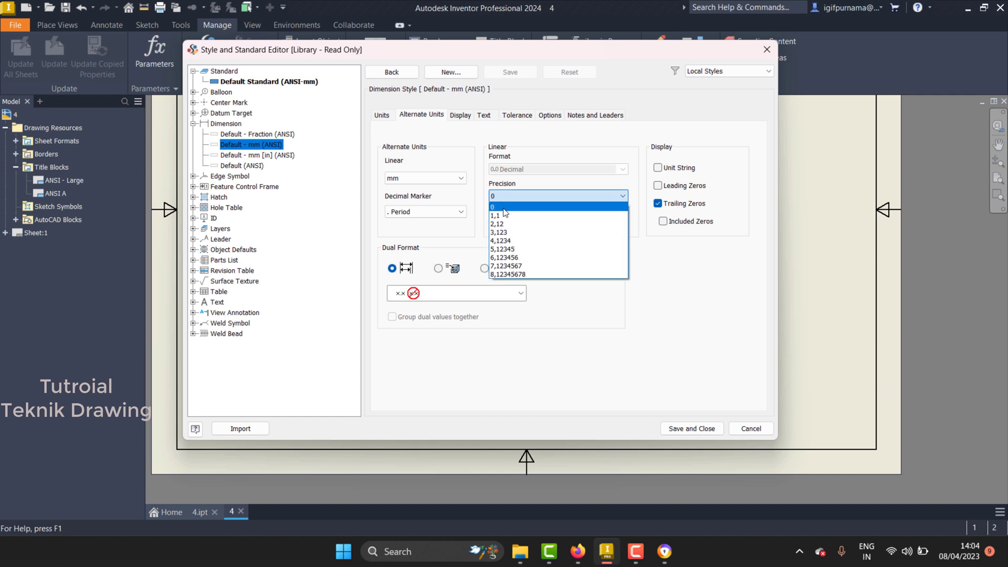
{"action": "left_click", "coordinate": [499, 206]}
{"action": "left_click", "coordinate": [461, 115]}
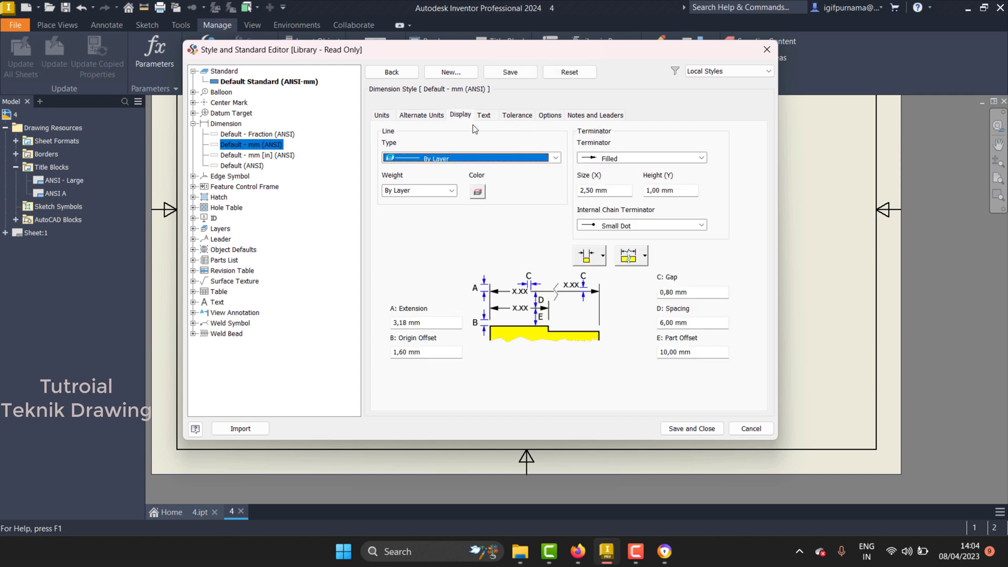
{"action": "left_click", "coordinate": [482, 116]}
{"action": "left_click", "coordinate": [617, 163]}
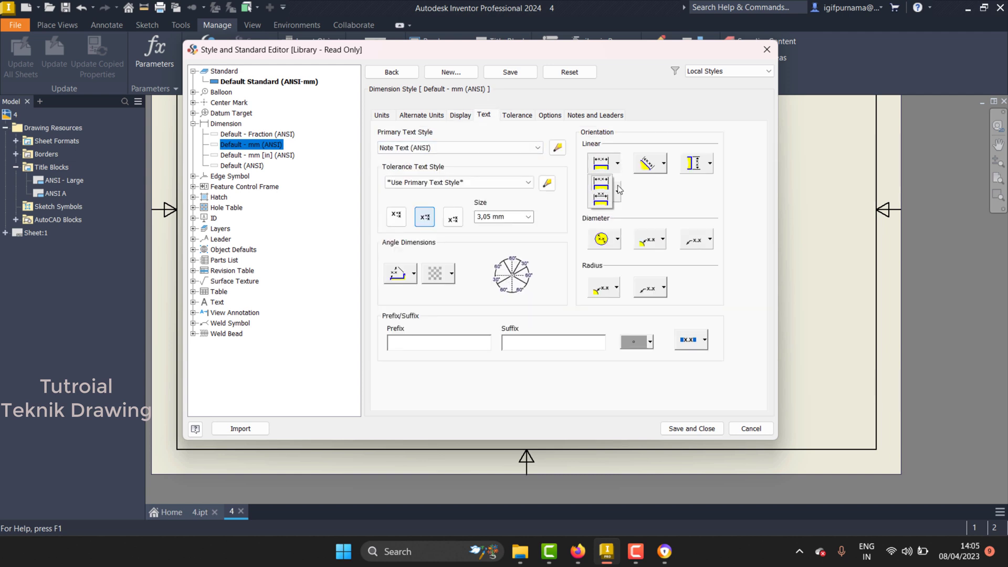
{"action": "left_click", "coordinate": [663, 164]}
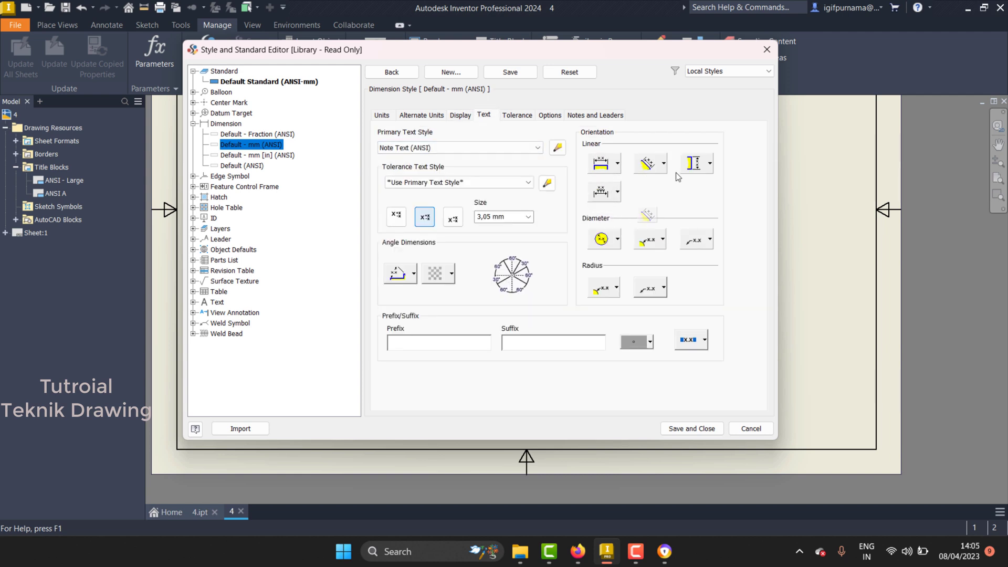
{"action": "left_click", "coordinate": [710, 163]}
{"action": "left_click", "coordinate": [617, 191]}
{"action": "left_click", "coordinate": [618, 238]}
Keep Default tolerance method, set tolerance linear precision to 0, and save the style.
{"action": "left_click", "coordinate": [604, 258]}
{"action": "left_click", "coordinate": [518, 115]}
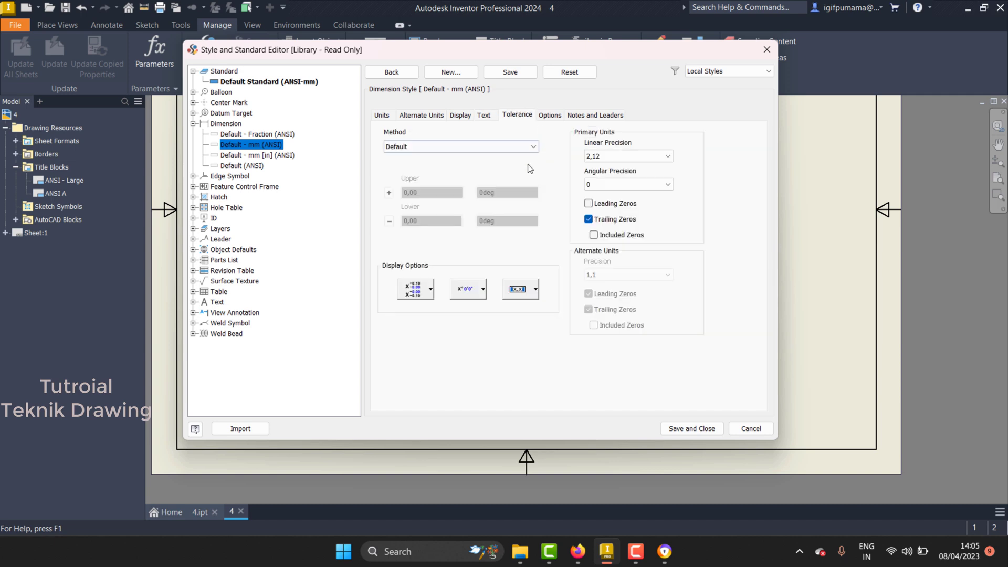
{"action": "left_click", "coordinate": [526, 147]}
{"action": "left_click", "coordinate": [667, 156]}
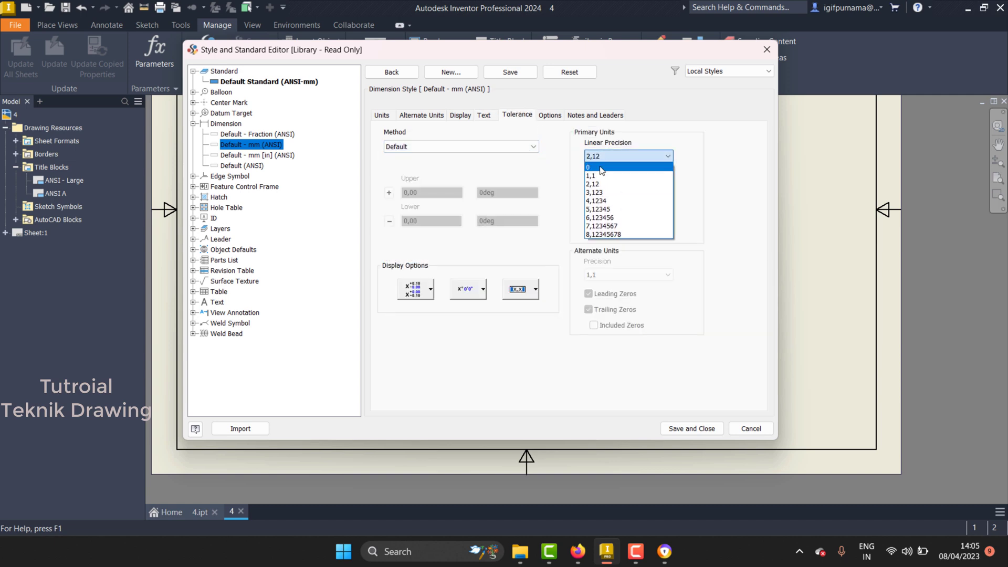
{"action": "left_click", "coordinate": [604, 164]}
{"action": "left_click", "coordinate": [549, 115]}
{"action": "left_click", "coordinate": [578, 120]}
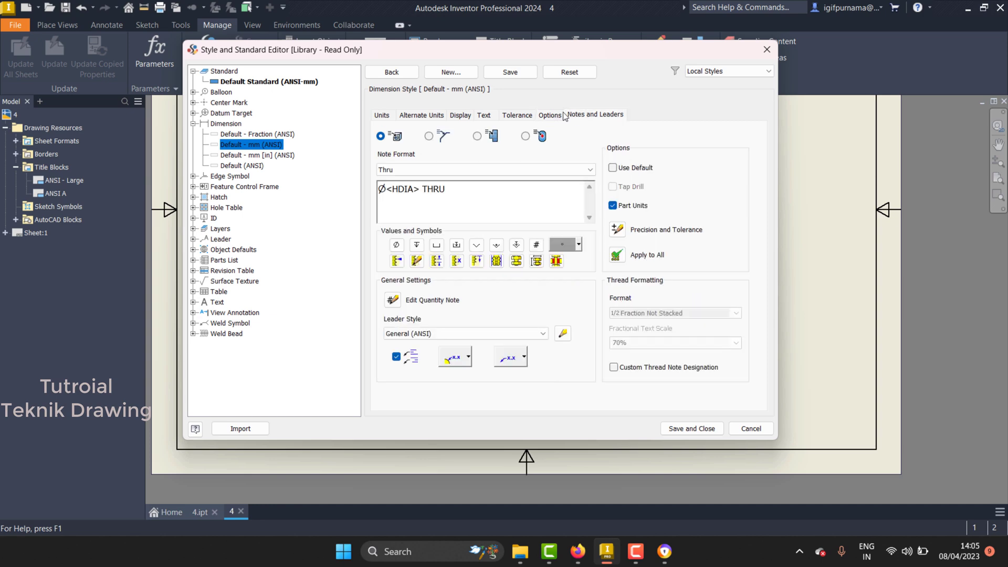
{"action": "left_click", "coordinate": [587, 118]}
{"action": "left_click", "coordinate": [552, 121]}
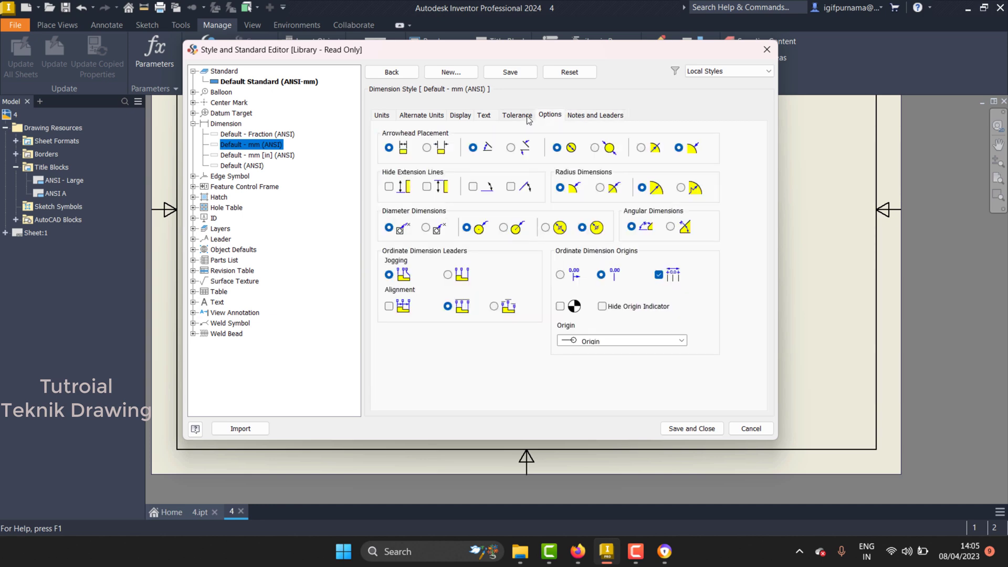
{"action": "left_click", "coordinate": [254, 156]}
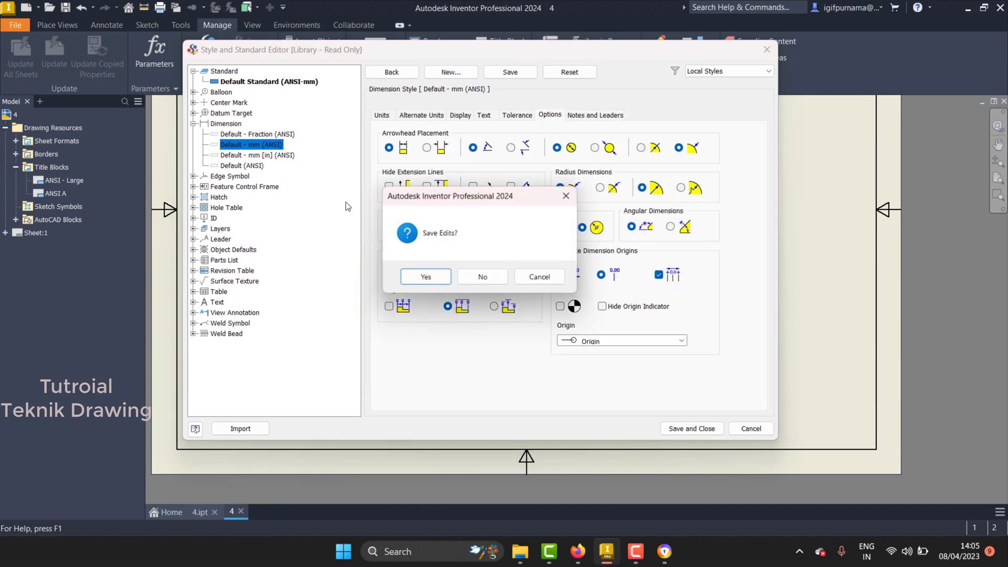
{"action": "left_click", "coordinate": [434, 274]}
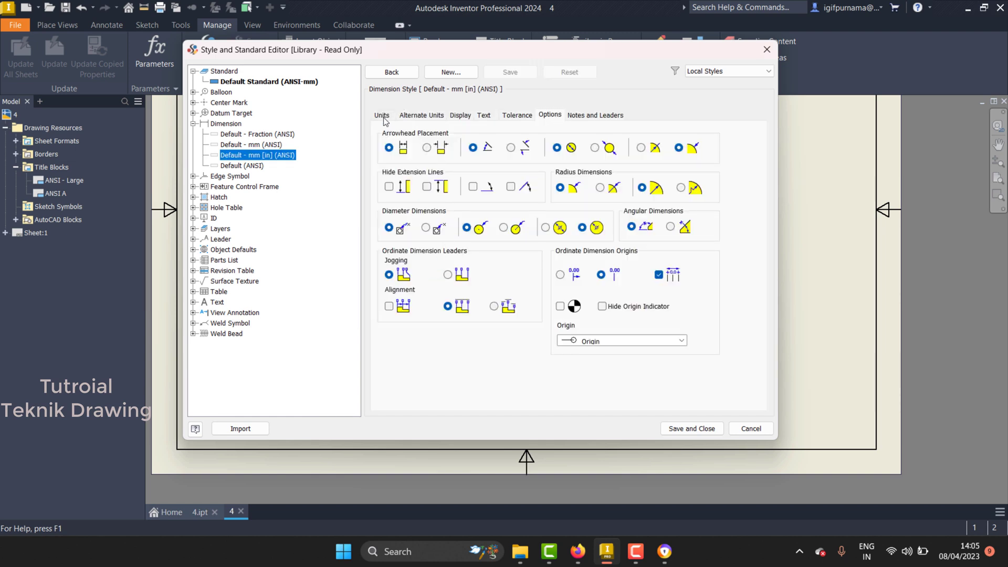
Set the primary linear precision to 0 and check the angular precision options.
{"action": "left_click", "coordinate": [384, 120]}
{"action": "left_click", "coordinate": [504, 179]}
{"action": "left_click", "coordinate": [505, 188]}
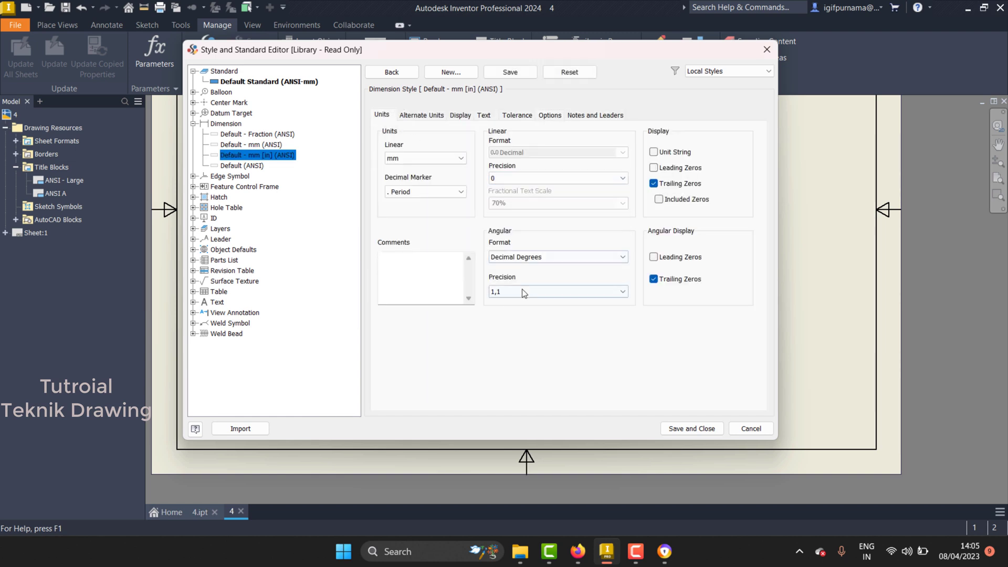
{"action": "left_click", "coordinate": [524, 292]}
Change the alternate units from in to mm with precision 0.
{"action": "left_click", "coordinate": [422, 115]}
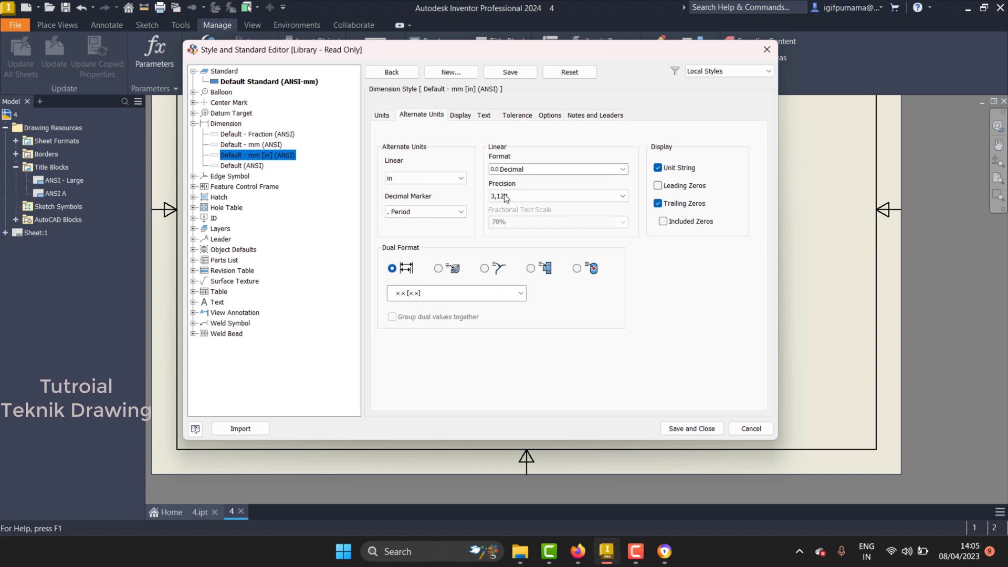
{"action": "left_click", "coordinate": [444, 179]}
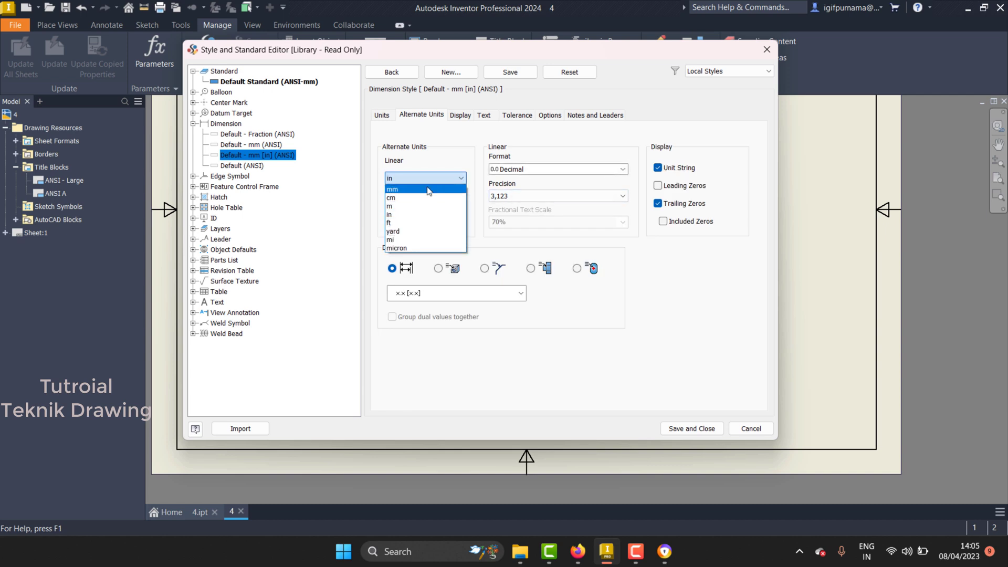
{"action": "left_click", "coordinate": [429, 189]}
{"action": "left_click", "coordinate": [515, 196]}
{"action": "left_click", "coordinate": [515, 208]}
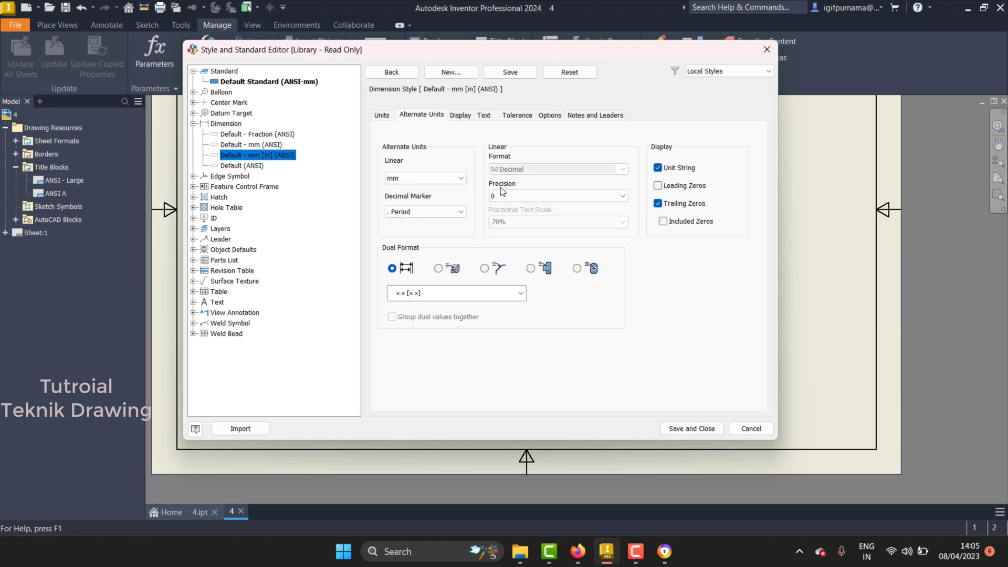
Change the linear and diameter text orientation placements in the text settings.
{"action": "left_click", "coordinate": [459, 116]}
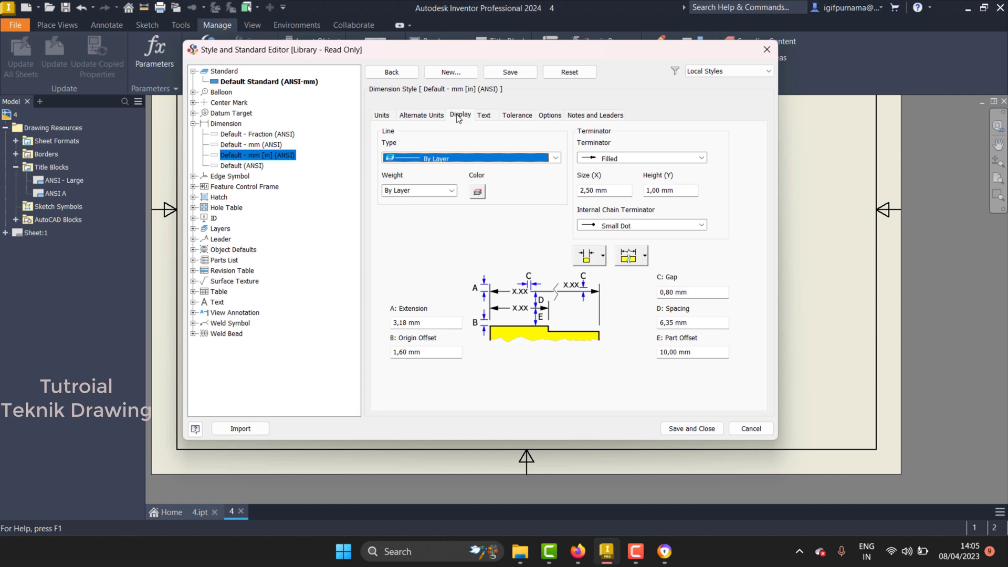
{"action": "left_click", "coordinate": [486, 116]}
{"action": "left_click", "coordinate": [618, 164]}
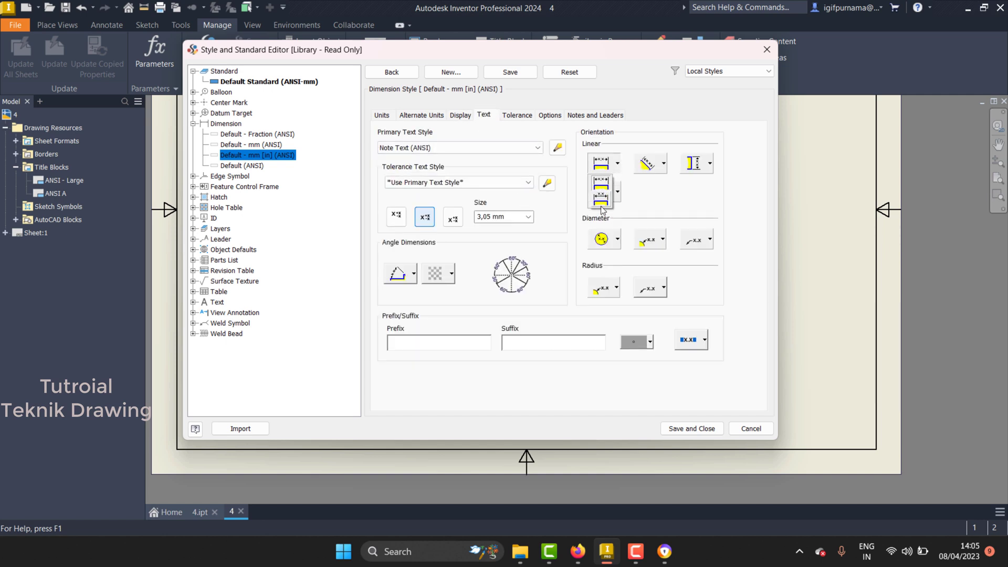
{"action": "left_click", "coordinate": [602, 204]}
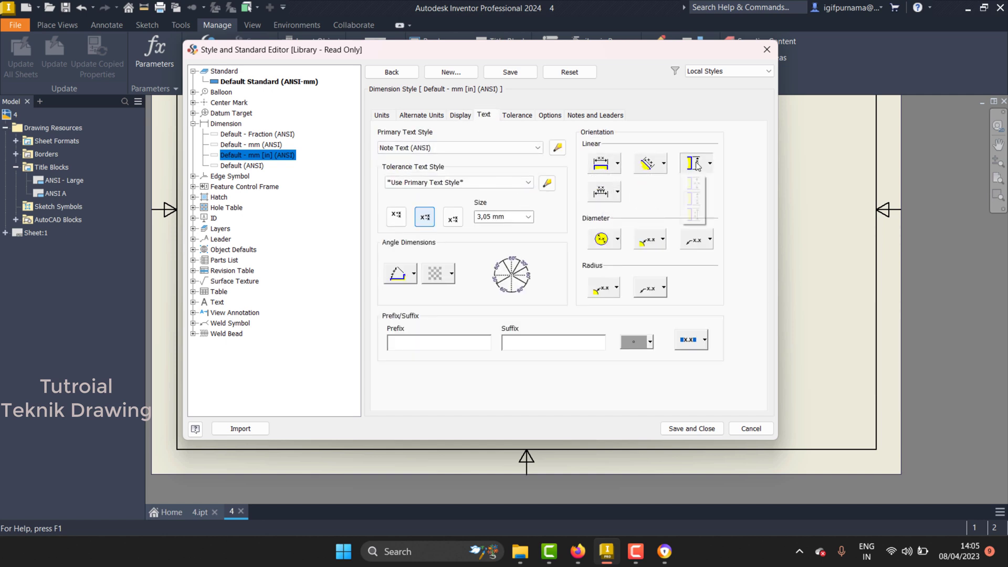
{"action": "left_click", "coordinate": [693, 215]}
{"action": "left_click", "coordinate": [619, 192]}
{"action": "left_click", "coordinate": [601, 221]}
{"action": "left_click", "coordinate": [618, 239]}
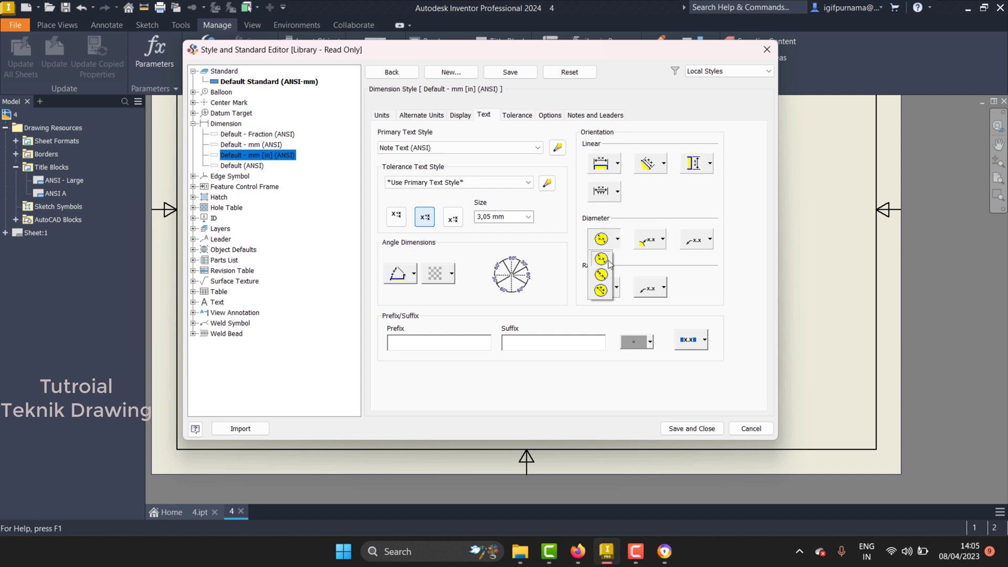
{"action": "left_click", "coordinate": [602, 274]}
{"action": "left_click", "coordinate": [614, 239]}
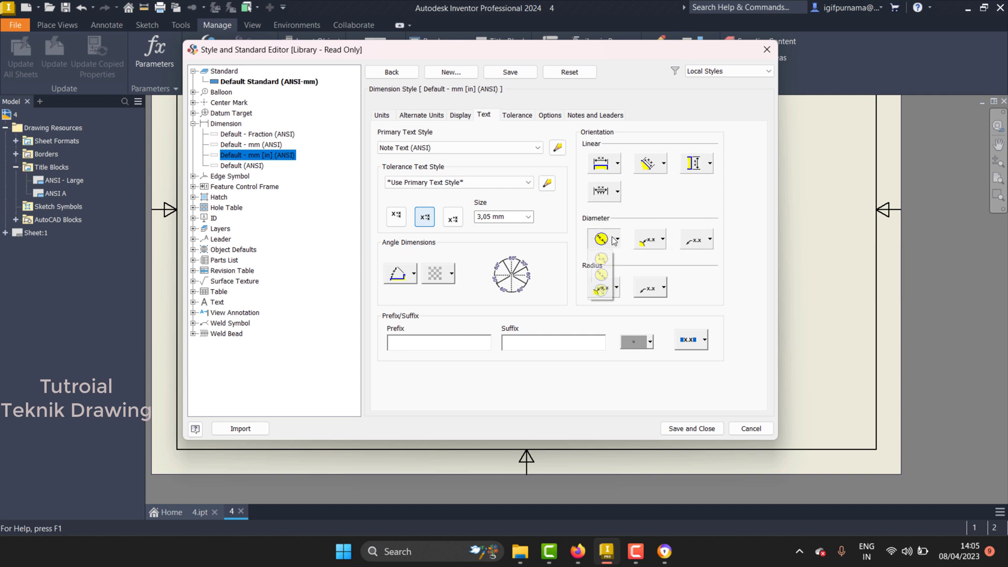
{"action": "left_click", "coordinate": [602, 292]}
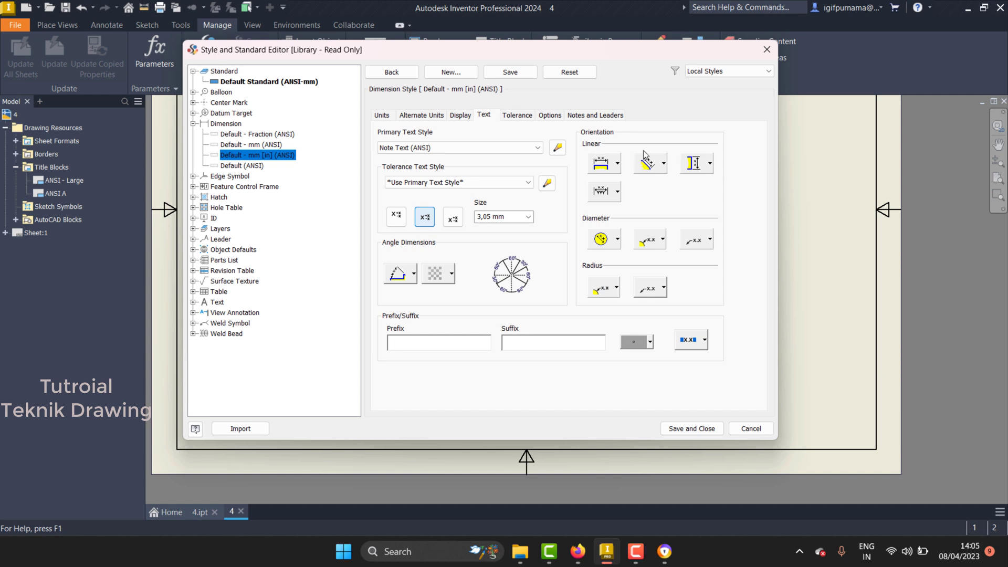
Set the tolerance linear precision, then switch to Default (ANSI) and save the previous style.
{"action": "left_click", "coordinate": [517, 115]}
{"action": "left_click", "coordinate": [606, 156]}
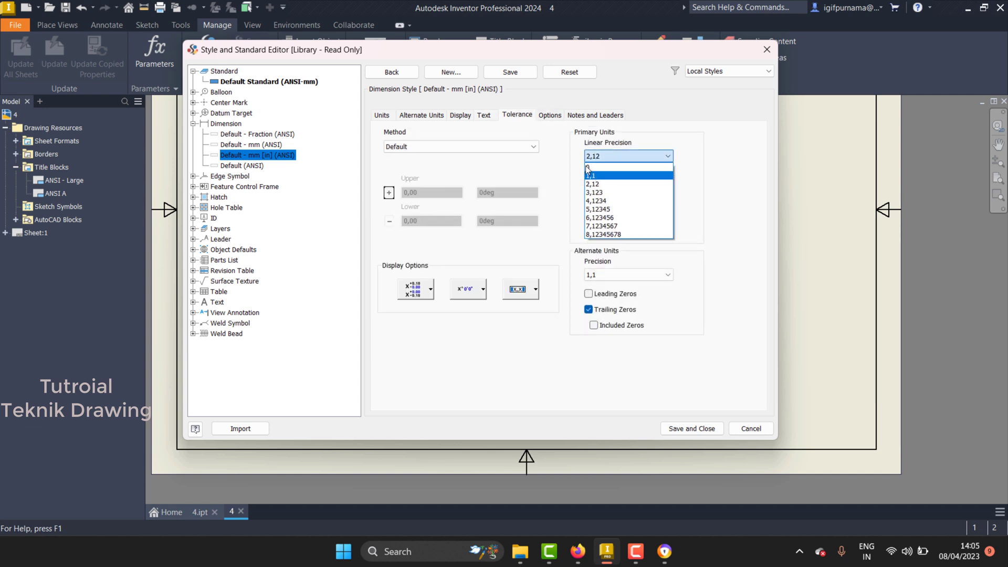
{"action": "left_click", "coordinate": [588, 173]}
{"action": "left_click", "coordinate": [550, 115]}
{"action": "left_click", "coordinate": [595, 115]}
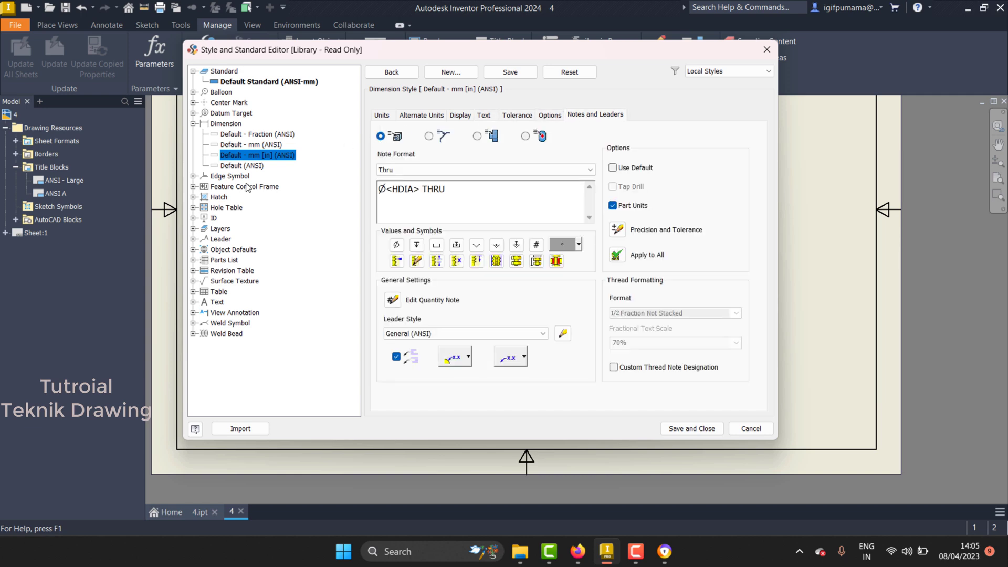
{"action": "left_click", "coordinate": [242, 166]}
{"action": "left_click", "coordinate": [421, 338]}
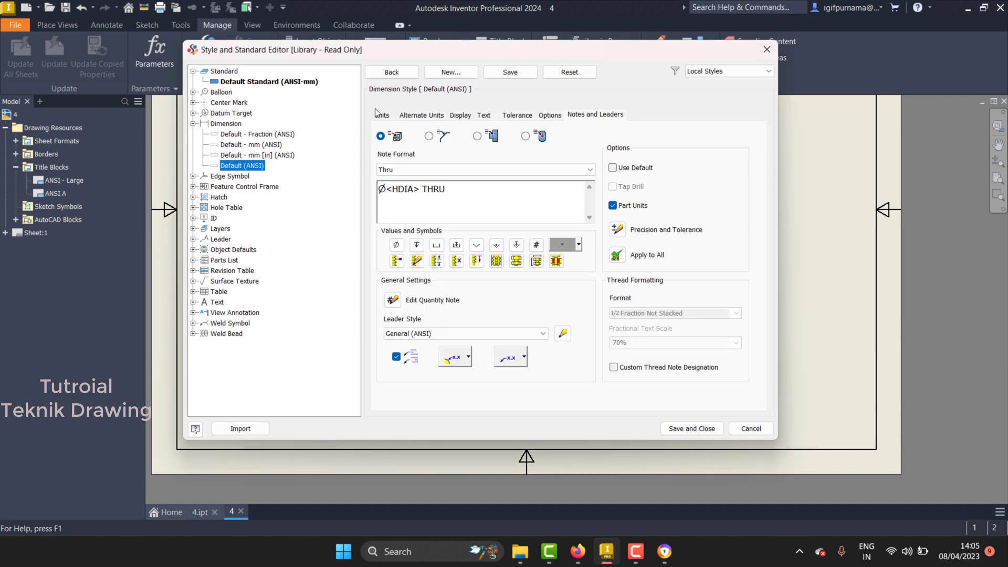
Set Default (ANSI) primary units to mm with linear precision 0, and check alternate precision.
{"action": "left_click", "coordinate": [382, 115]}
{"action": "left_click", "coordinate": [425, 158]}
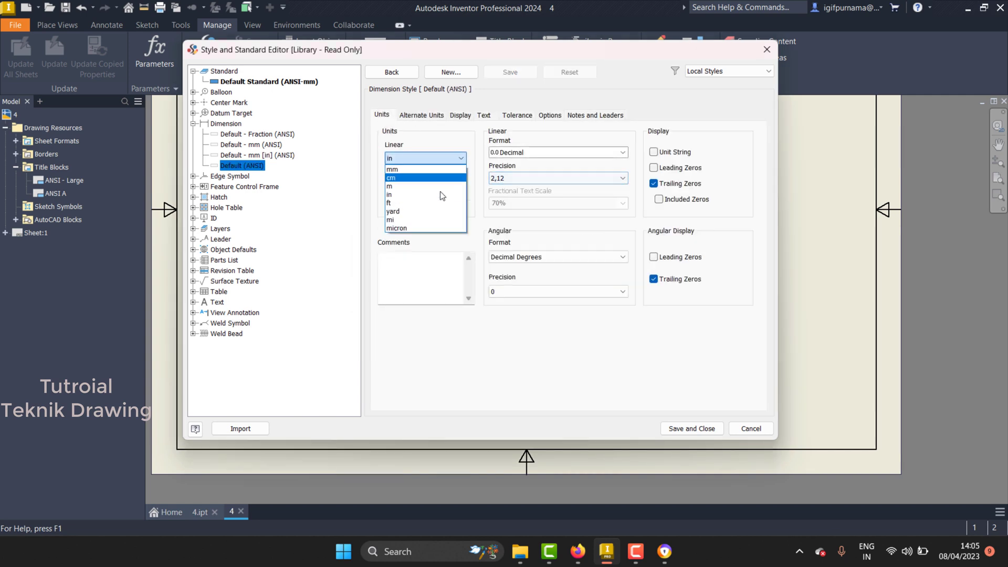
{"action": "left_click", "coordinate": [415, 177]}
{"action": "left_click", "coordinate": [504, 179]}
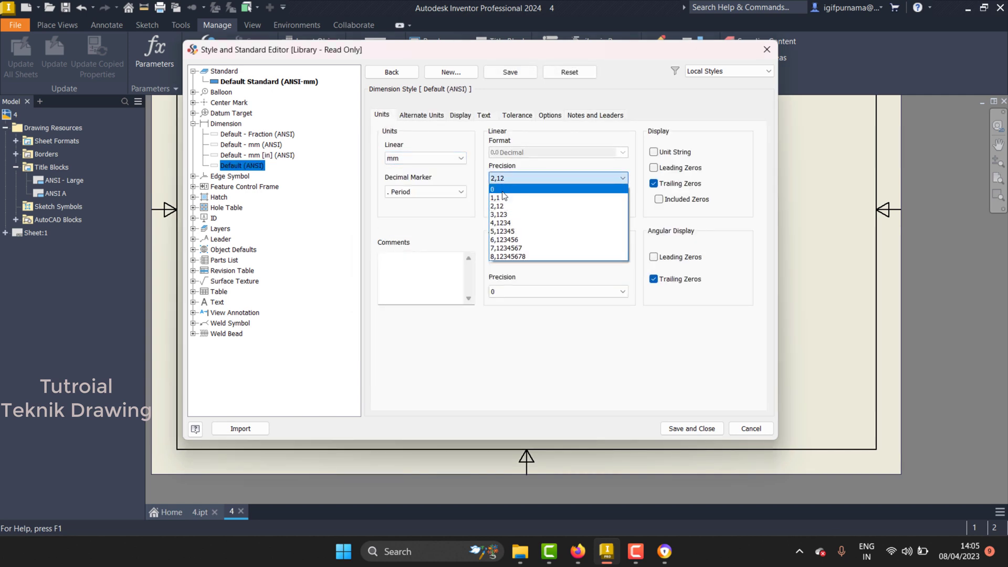
{"action": "left_click", "coordinate": [506, 195]}
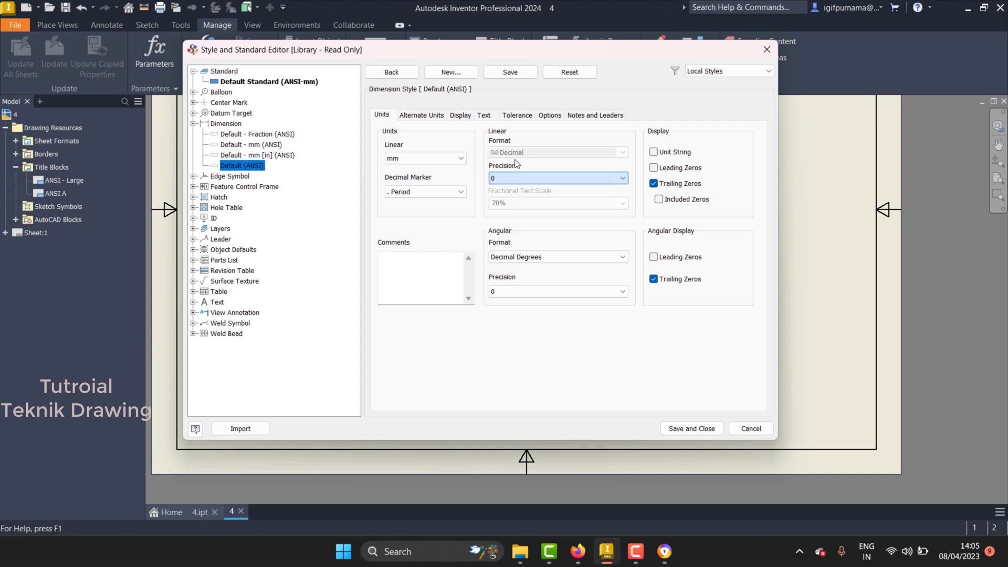
{"action": "left_click", "coordinate": [422, 114]}
{"action": "left_click", "coordinate": [525, 196]}
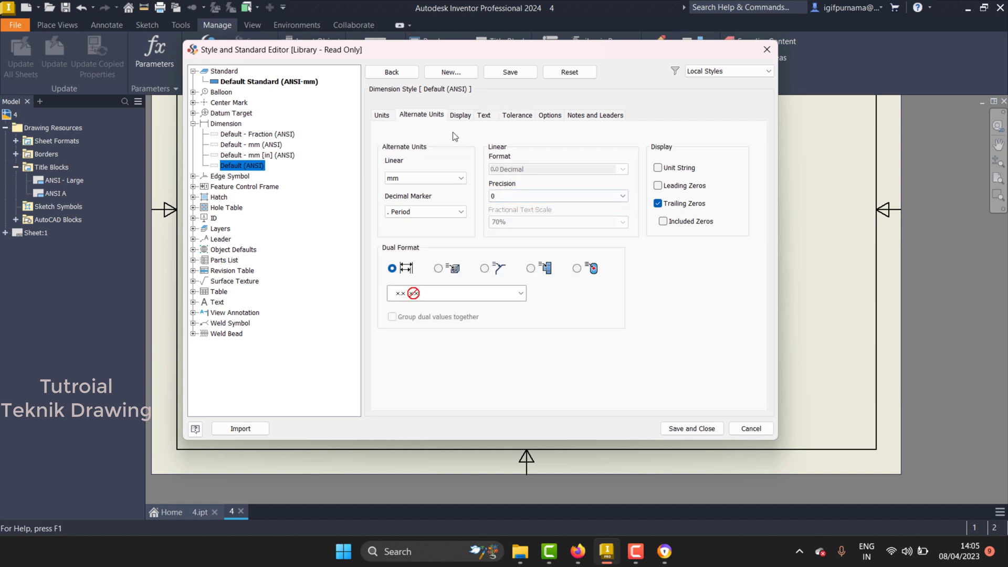
Change the three linear text orientations and the diameter text orientation.
{"action": "left_click", "coordinate": [461, 116]}
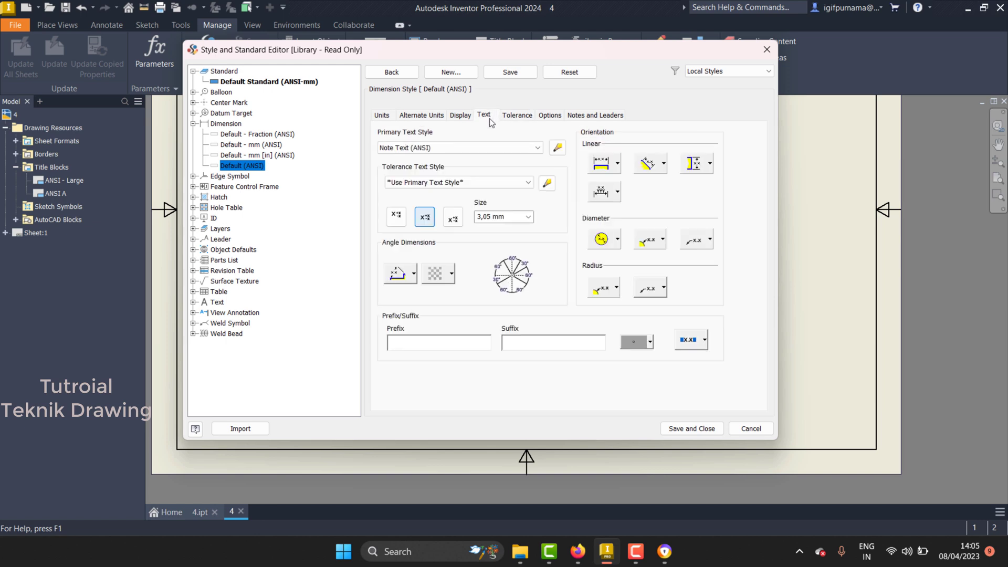
{"action": "left_click", "coordinate": [614, 167]}
{"action": "left_click", "coordinate": [600, 199]}
{"action": "left_click", "coordinate": [654, 164]}
{"action": "left_click", "coordinate": [649, 214]}
{"action": "left_click", "coordinate": [694, 164]}
{"action": "left_click", "coordinate": [693, 214]}
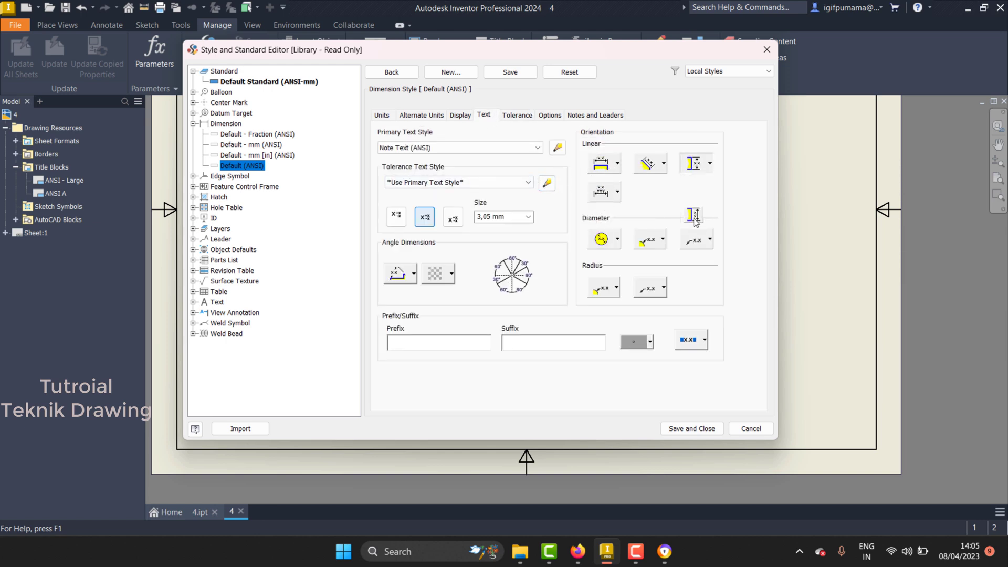
{"action": "left_click", "coordinate": [618, 191]}
{"action": "left_click", "coordinate": [601, 223]}
{"action": "left_click", "coordinate": [618, 239]}
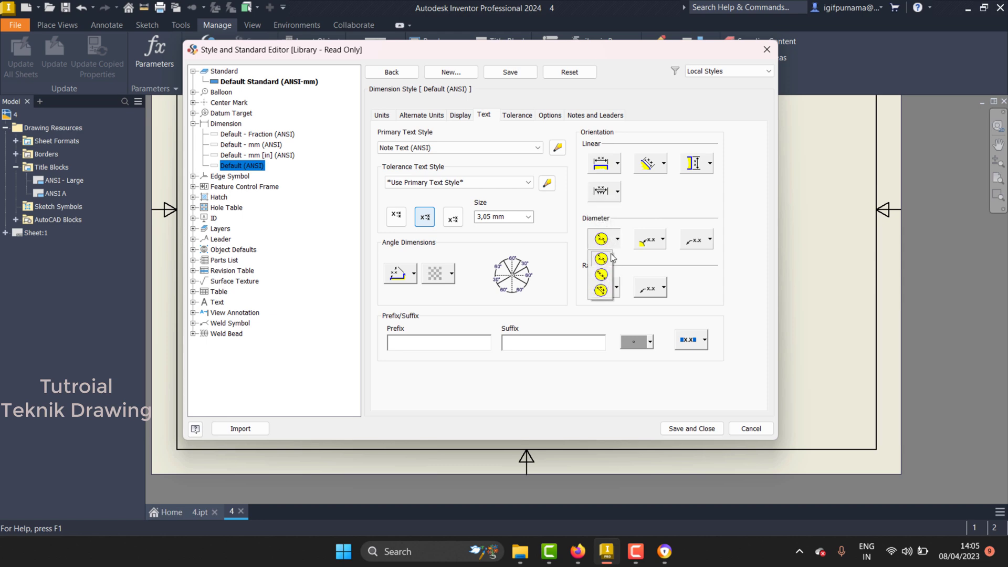
{"action": "left_click", "coordinate": [601, 291]}
Review the tolerance precision and options, then save the style and close the editor.
{"action": "left_click", "coordinate": [530, 116]}
{"action": "left_click", "coordinate": [638, 156]}
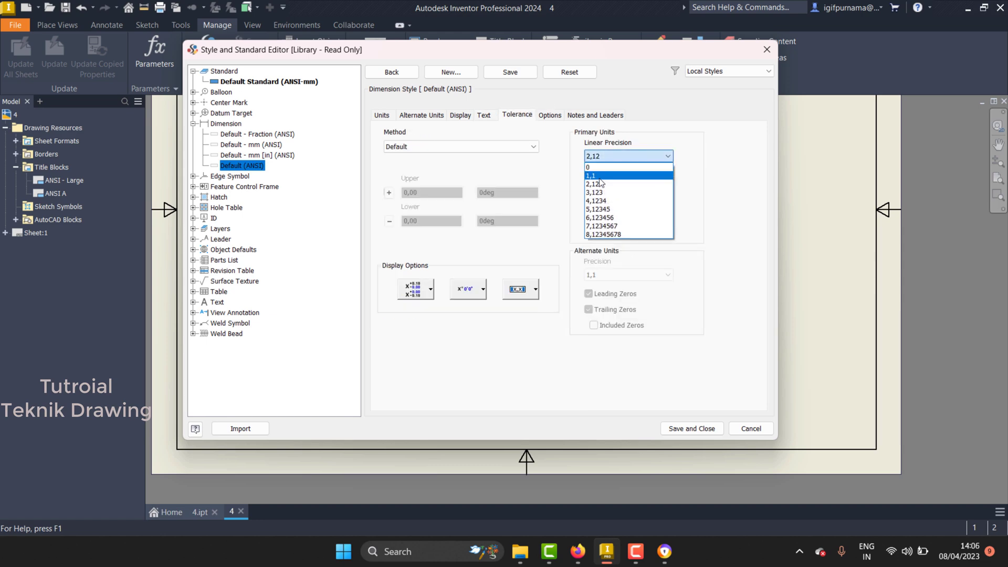
{"action": "left_click", "coordinate": [604, 173]}
{"action": "left_click", "coordinate": [550, 115]}
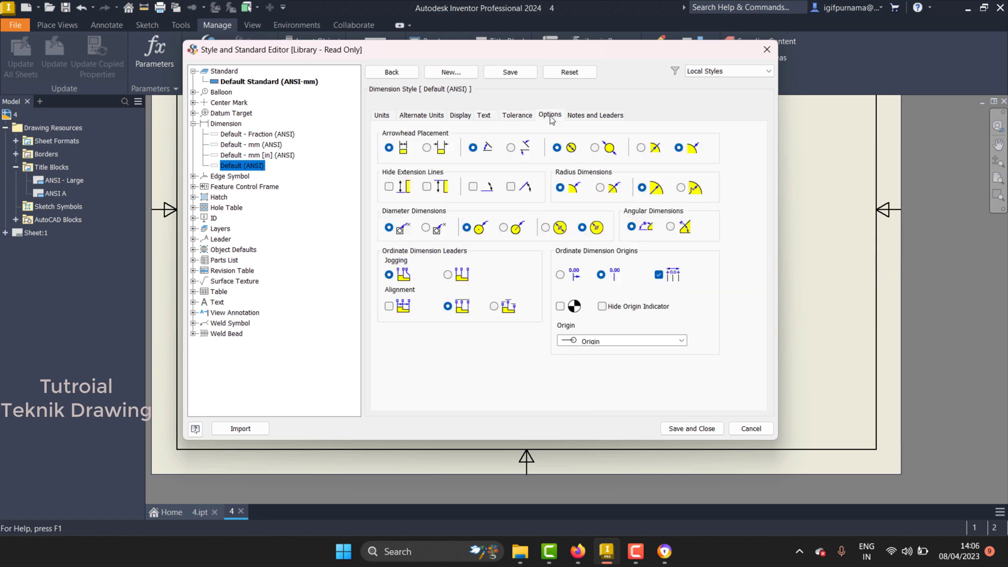
{"action": "left_click", "coordinate": [700, 431]}
Zoom the drawing in and out, then reopen the Styles Editor from Manage.
{"action": "scroll", "coordinate": [516, 309], "scroll_direction": "up", "scroll_amount": 3}
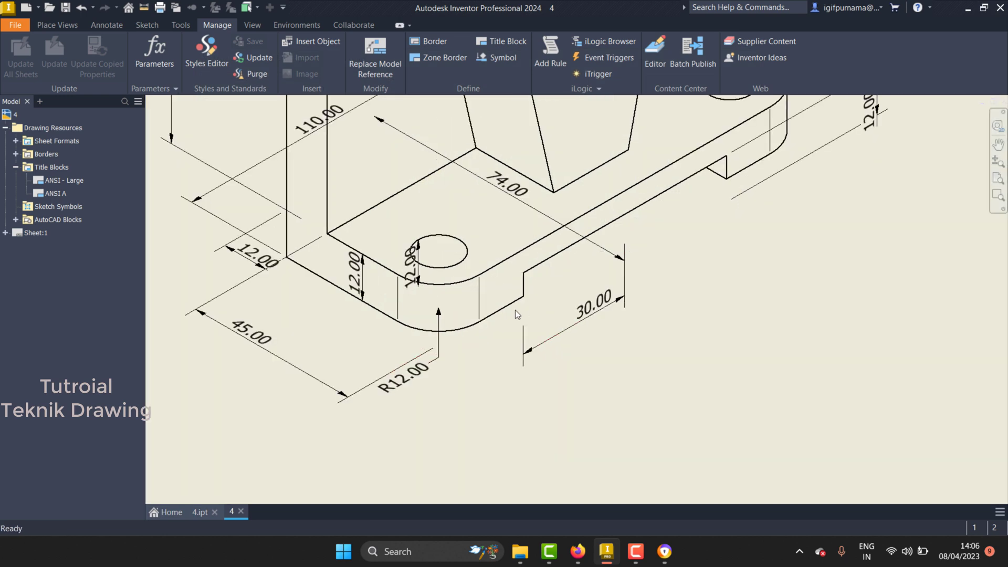
{"action": "scroll", "coordinate": [552, 337], "scroll_direction": "down", "scroll_amount": 3}
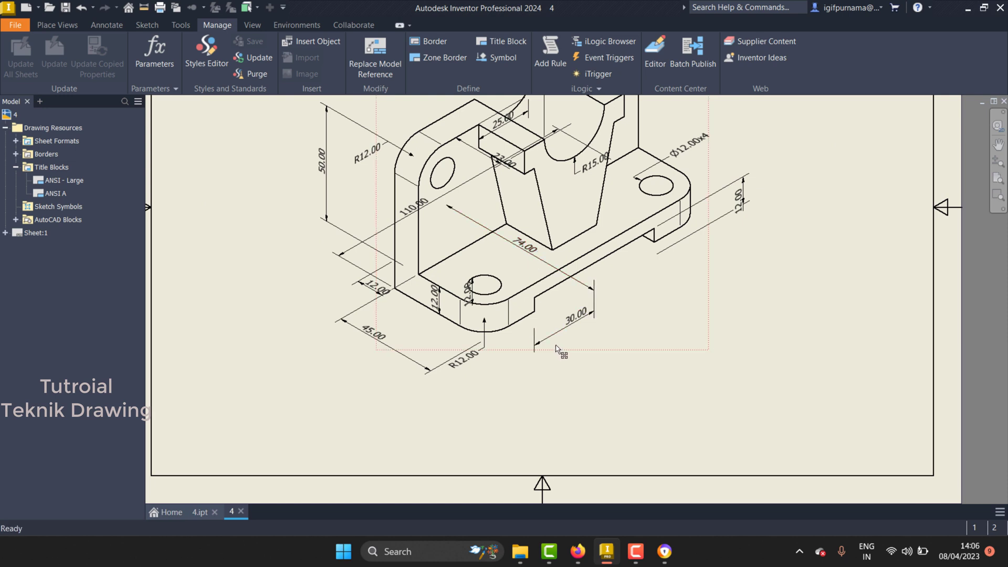
{"action": "left_click", "coordinate": [212, 47]}
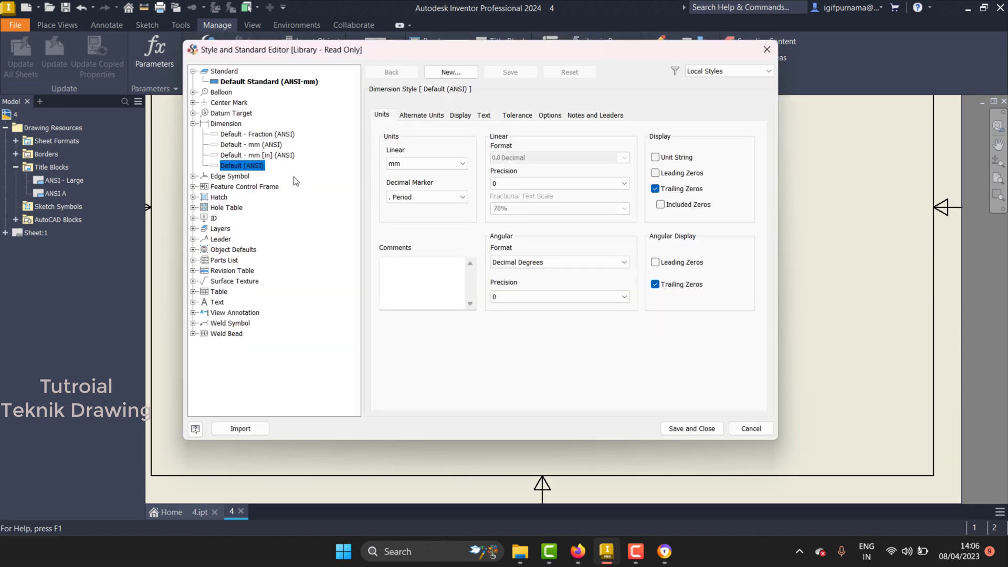
Review the Default - Fraction (ANSI) style's alternate units, display, text, tolerance and notes settings.
{"action": "left_click", "coordinate": [243, 135]}
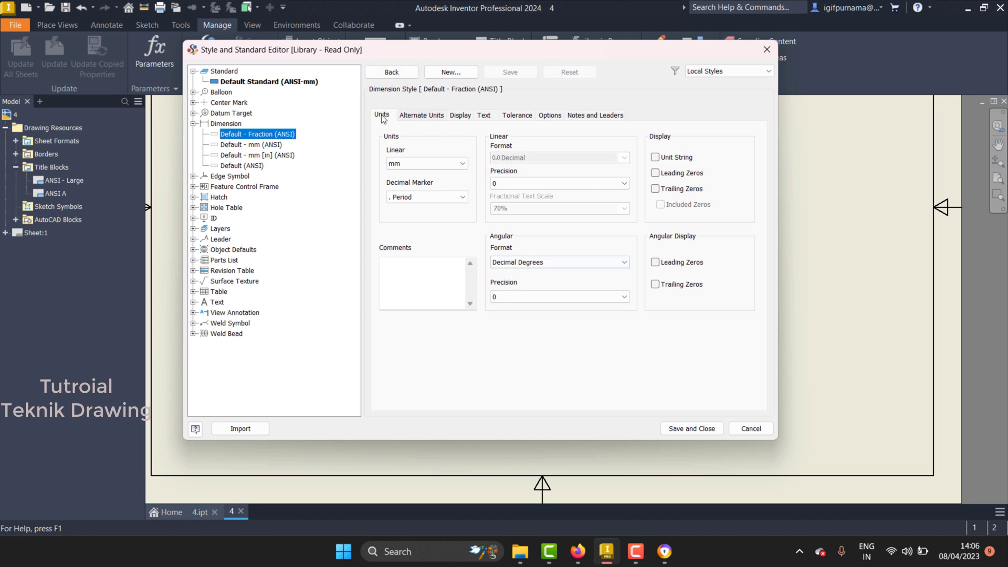
{"action": "left_click", "coordinate": [411, 116]}
{"action": "left_click", "coordinate": [459, 117]}
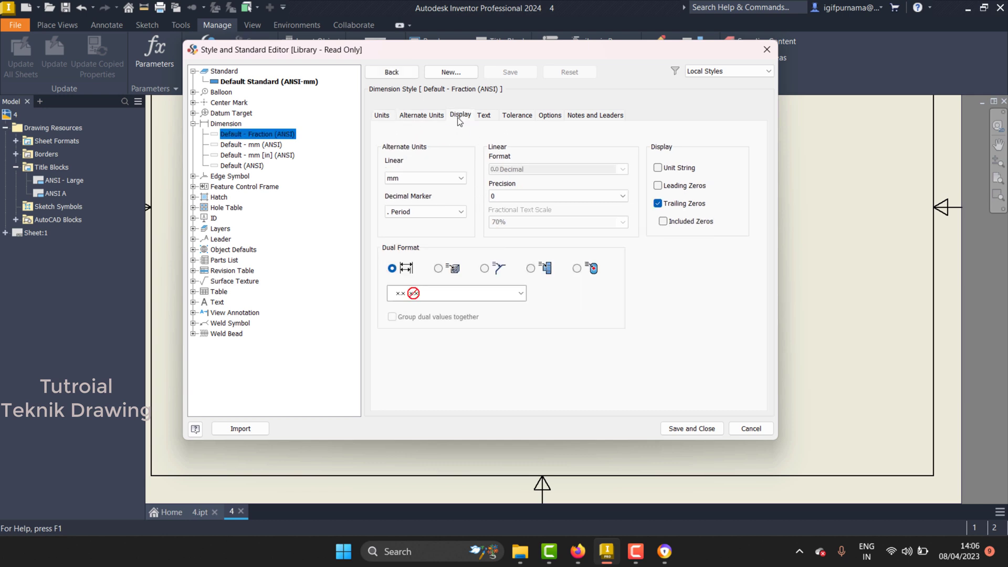
{"action": "left_click", "coordinate": [484, 119]}
{"action": "left_click", "coordinate": [527, 116]}
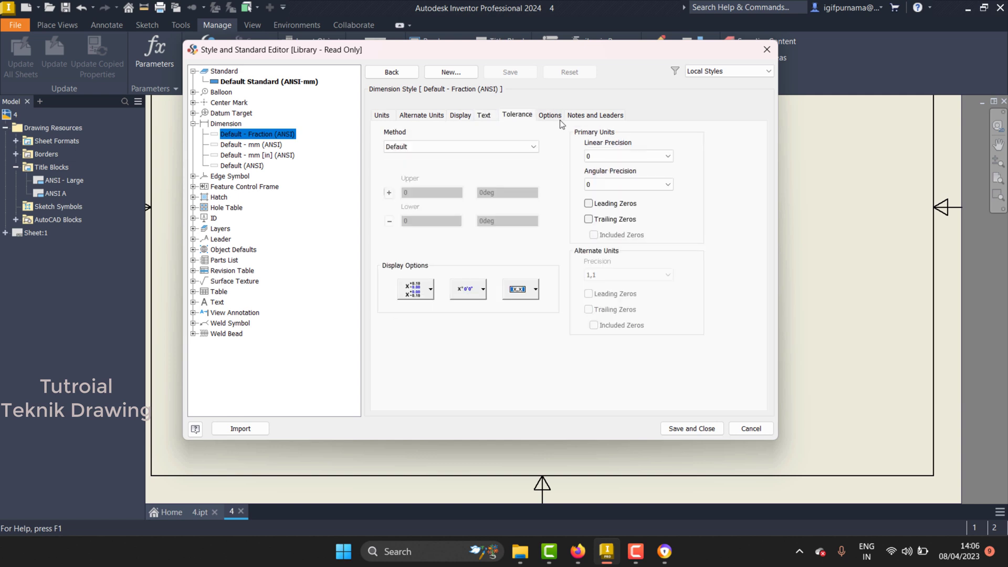
{"action": "left_click", "coordinate": [551, 116]}
{"action": "left_click", "coordinate": [595, 115]}
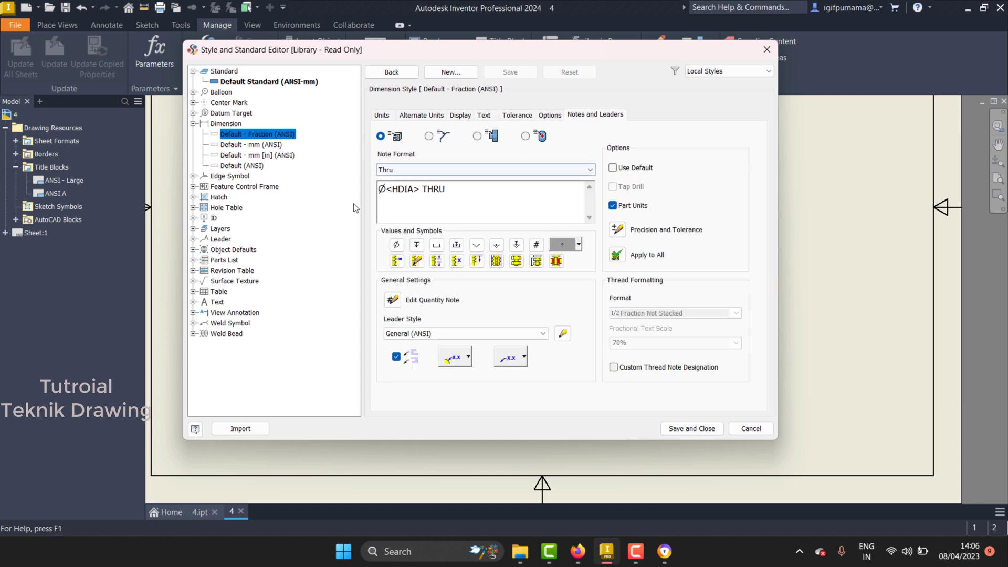
Give Default - mm (ANSI) linear precision 0 and a new angular precision.
{"action": "left_click", "coordinate": [258, 144]}
{"action": "left_click", "coordinate": [393, 116]}
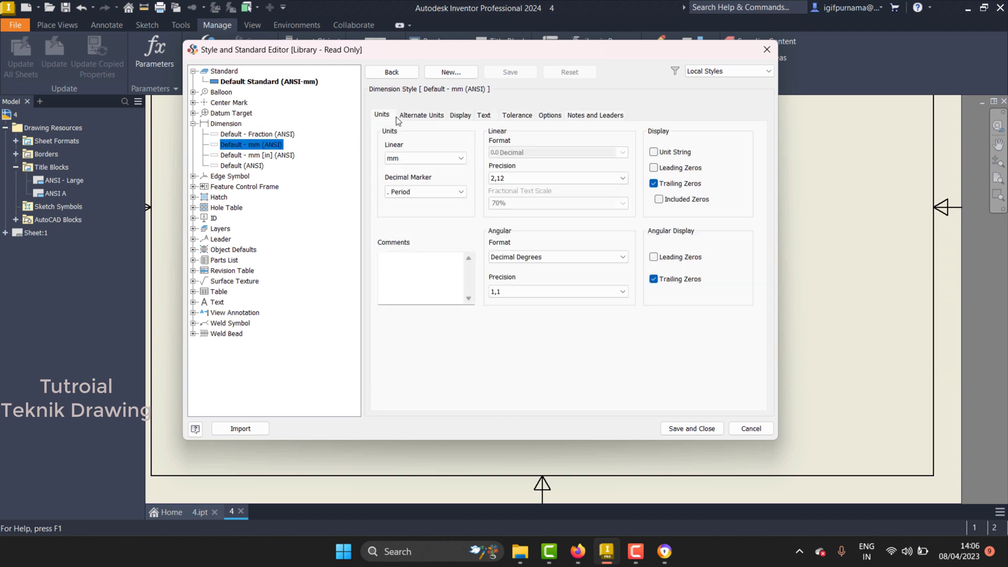
{"action": "left_click", "coordinate": [506, 179]}
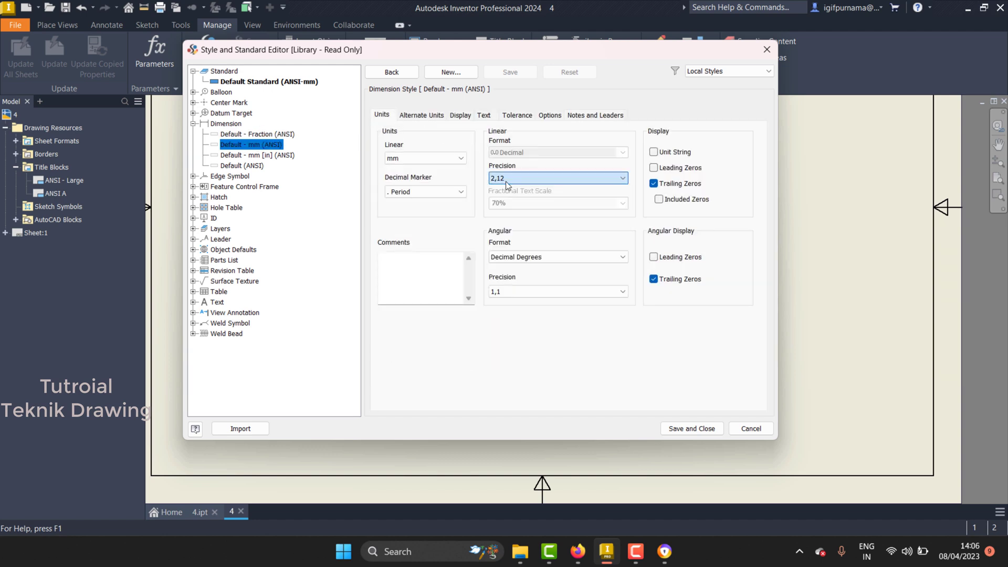
{"action": "left_click", "coordinate": [519, 179]}
{"action": "left_click", "coordinate": [528, 291]}
{"action": "left_click", "coordinate": [517, 304]}
Review its remaining settings, then switch to Default - mm [in] (ANSI), saving the edits.
{"action": "left_click", "coordinate": [422, 115]}
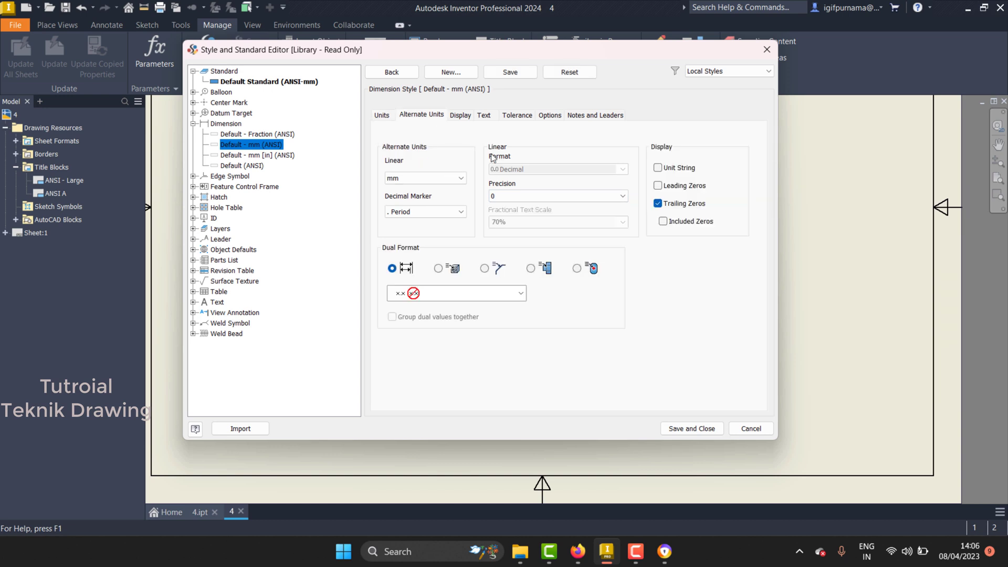
{"action": "left_click", "coordinate": [462, 116]}
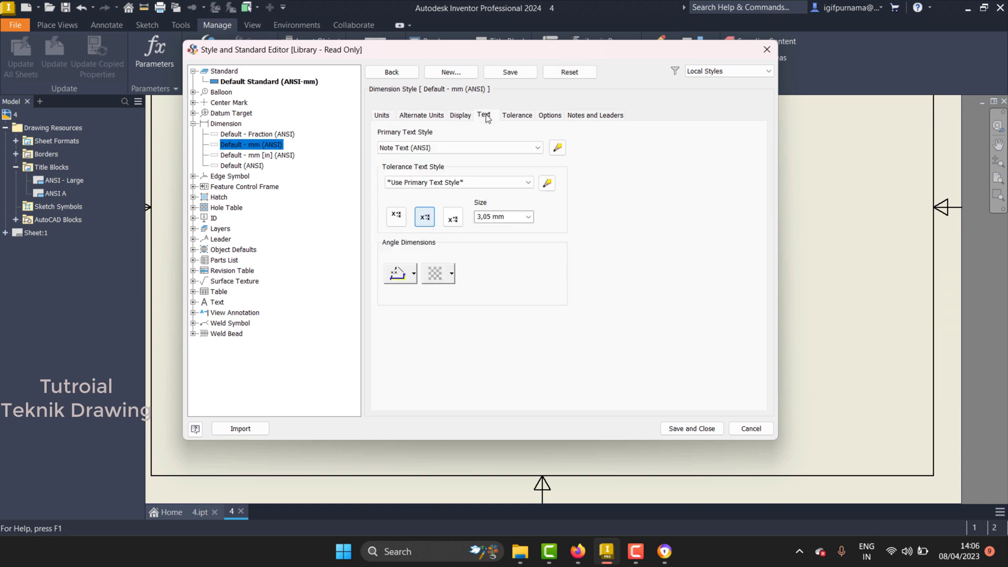
{"action": "left_click", "coordinate": [517, 115]}
{"action": "left_click", "coordinate": [484, 115]}
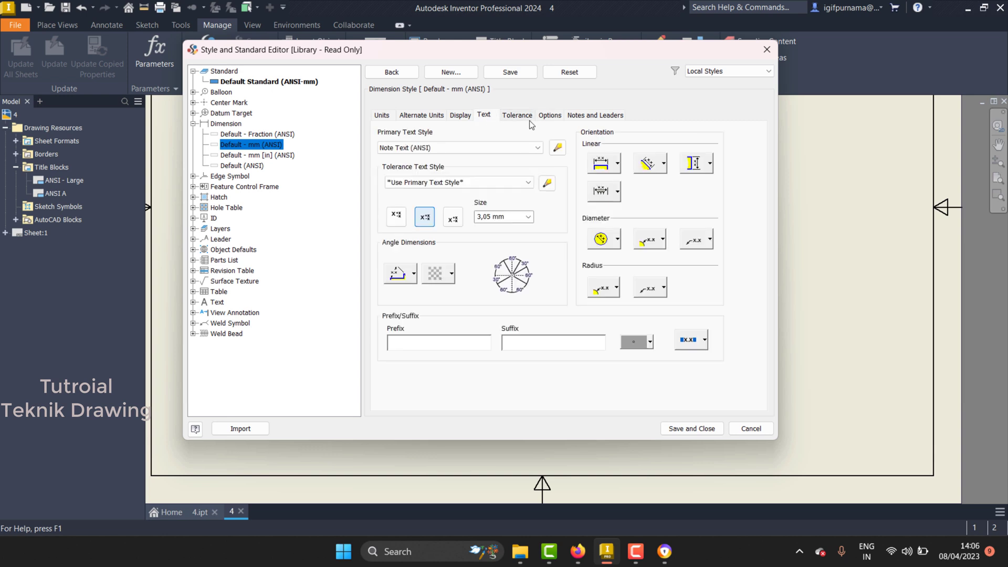
{"action": "left_click", "coordinate": [551, 116]}
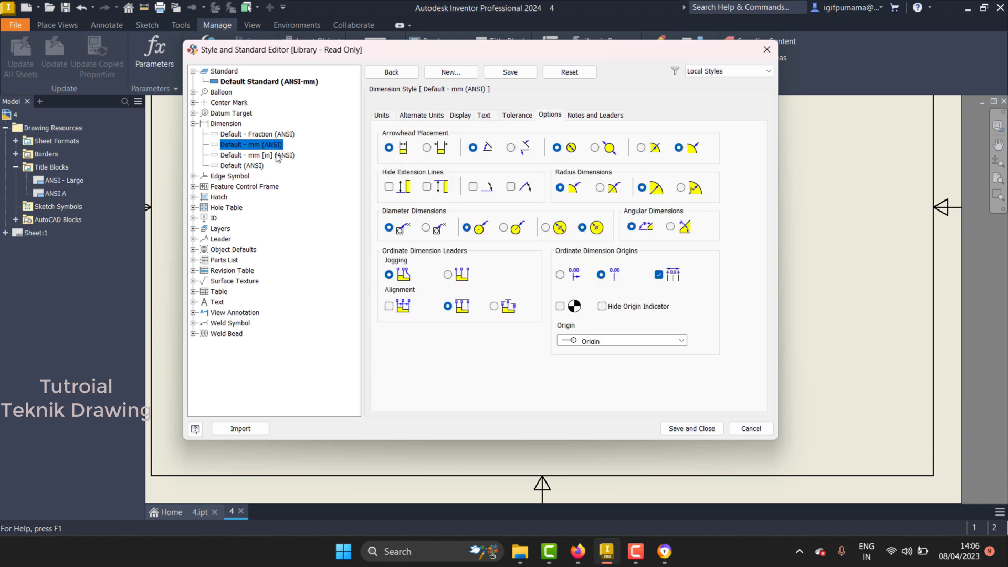
{"action": "left_click", "coordinate": [257, 155]}
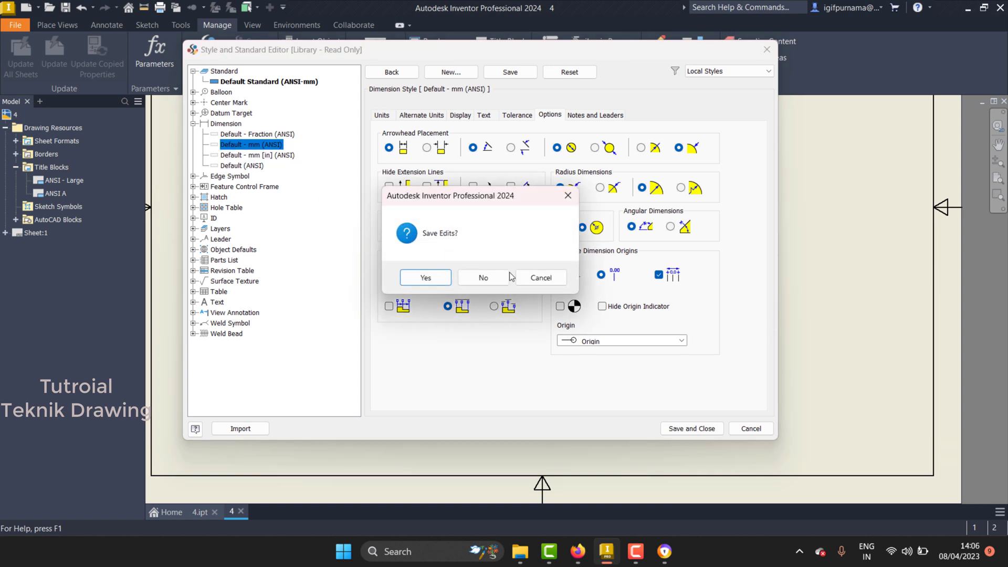
{"action": "left_click", "coordinate": [412, 275]}
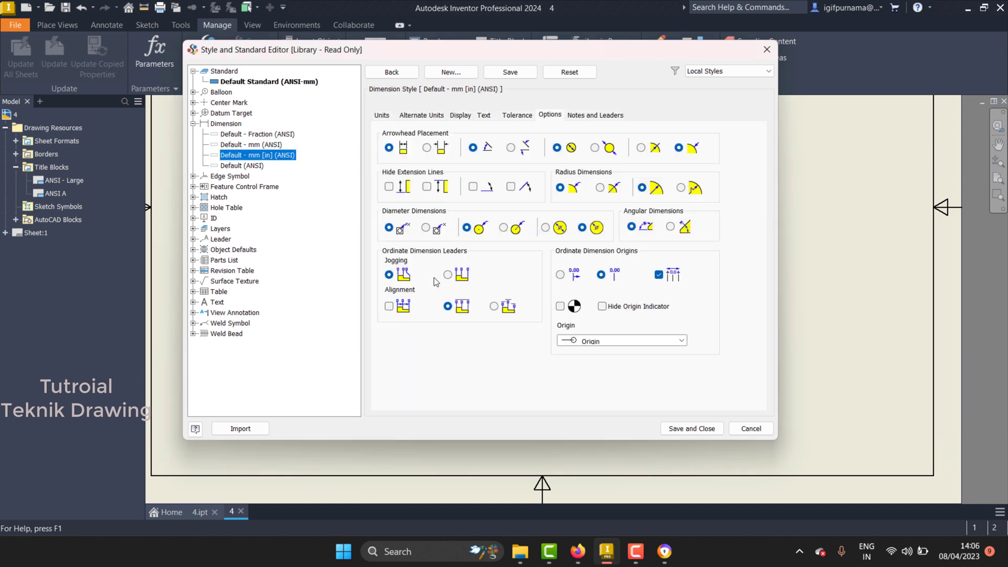
Review Default - mm [in] units and text, then return to Default (ANSI) and save.
{"action": "left_click", "coordinate": [382, 116]}
{"action": "left_click", "coordinate": [434, 117]}
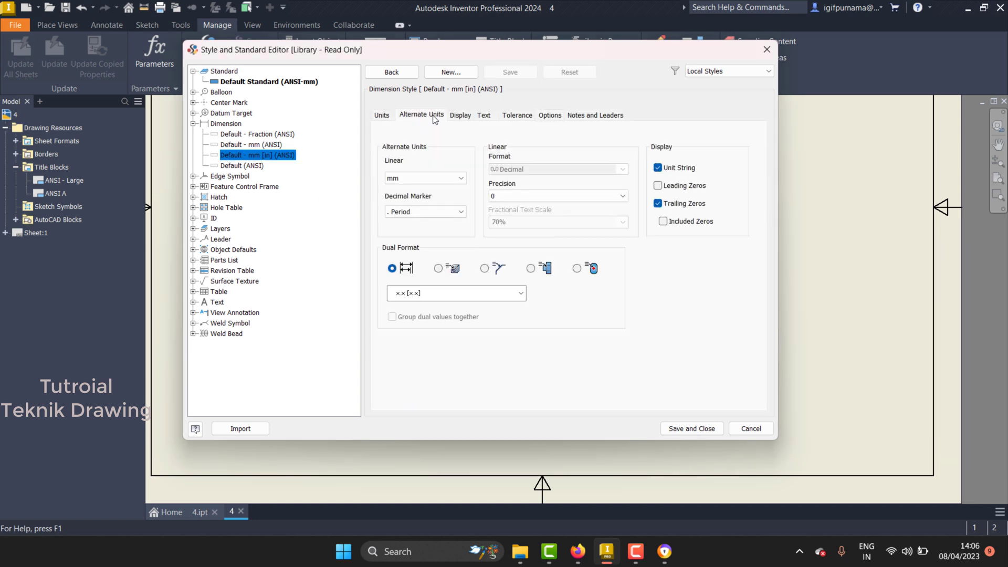
{"action": "left_click", "coordinate": [464, 117]}
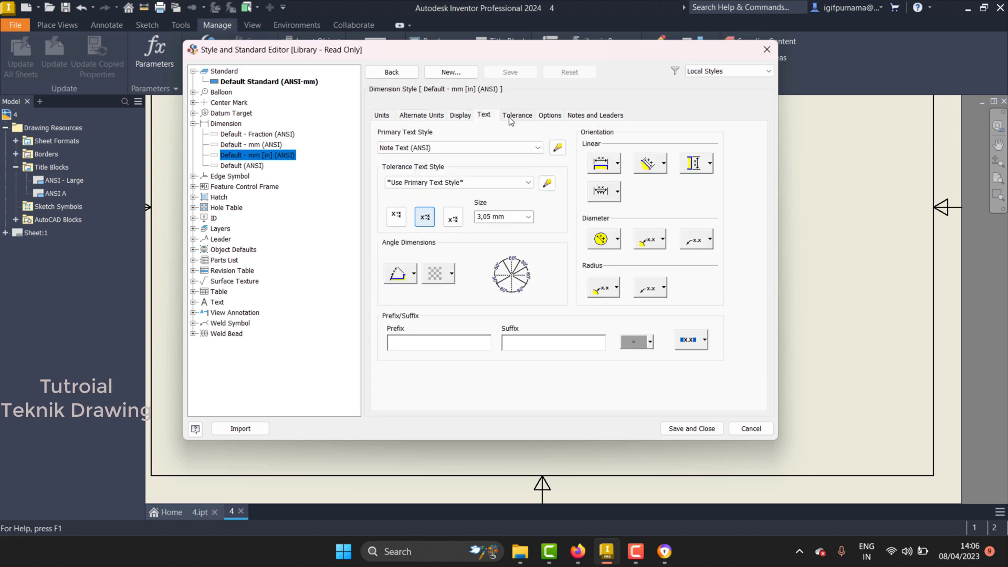
{"action": "left_click", "coordinate": [260, 166]}
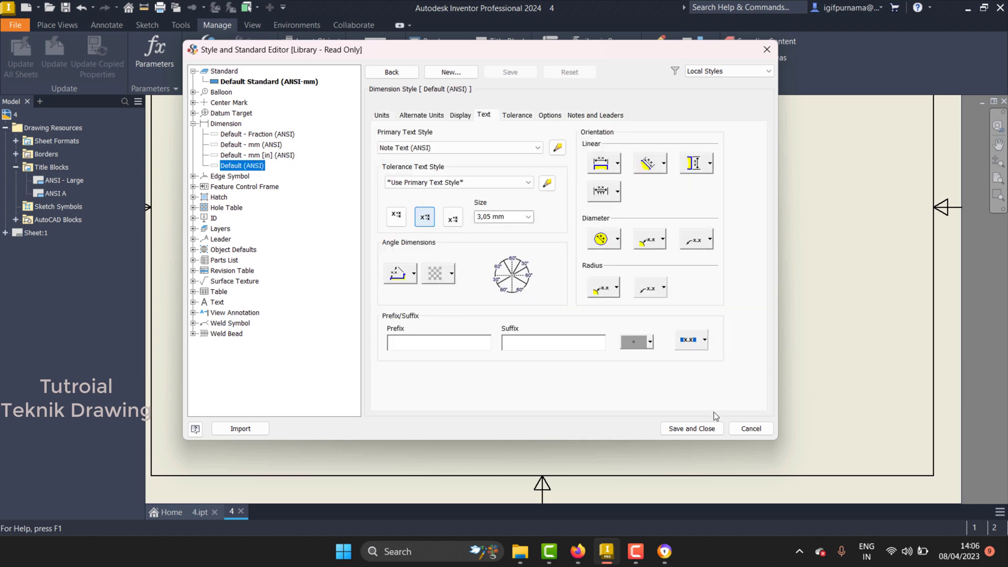
{"action": "left_click", "coordinate": [692, 426]}
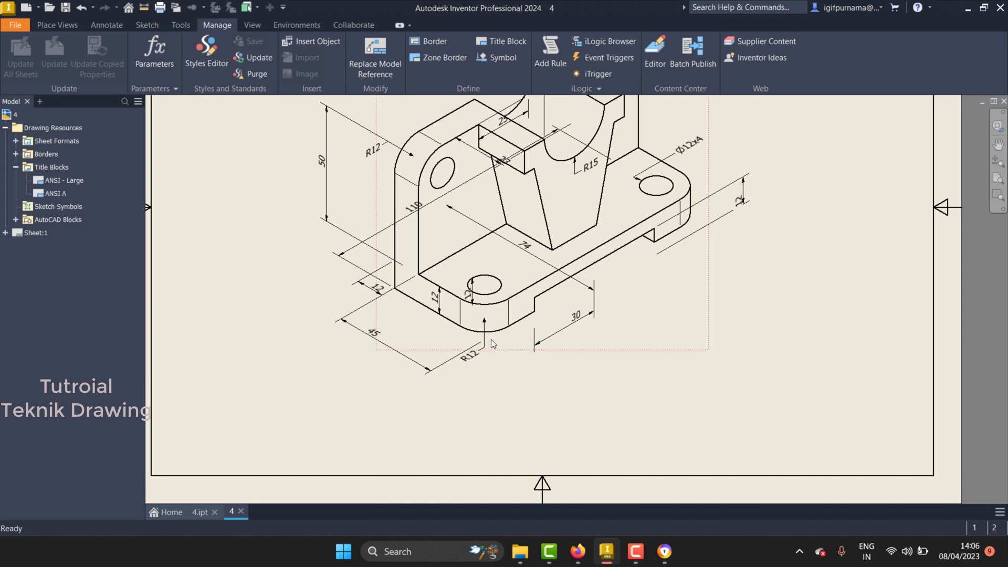
Delete the small 12 dimension beside the hole.
{"action": "left_click", "coordinate": [470, 294]}
{"action": "scroll", "coordinate": [472, 302], "scroll_direction": "down", "scroll_amount": 3}
{"action": "scroll", "coordinate": [476, 305], "scroll_direction": "up", "scroll_amount": 4}
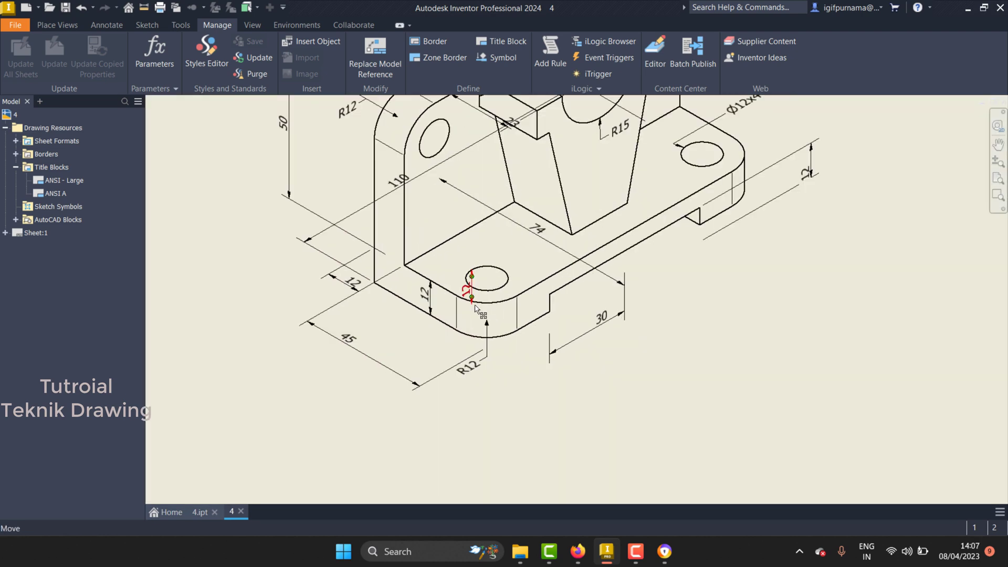
{"action": "scroll", "coordinate": [475, 307], "scroll_direction": "up", "scroll_amount": 3}
{"action": "right_click", "coordinate": [471, 271]}
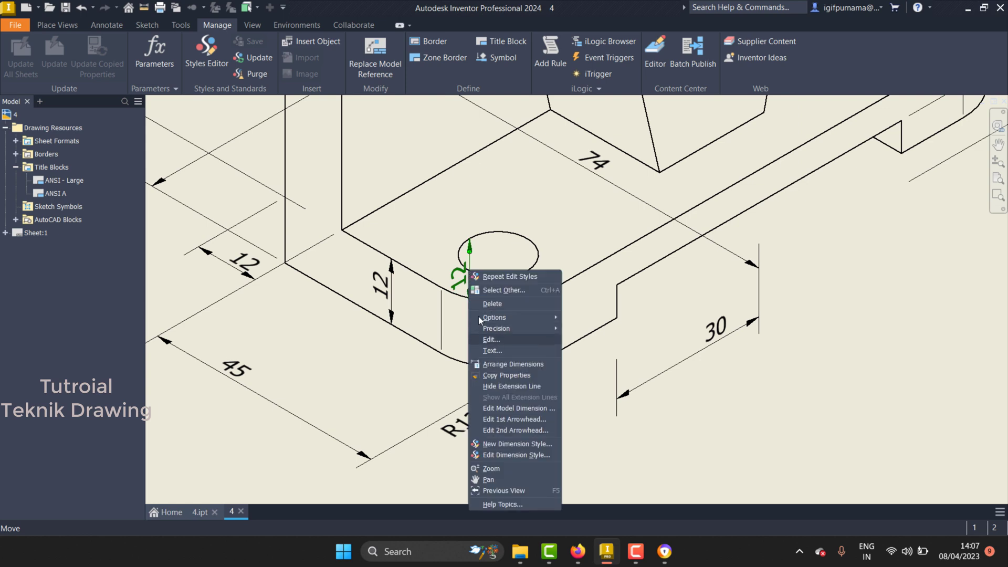
{"action": "left_click", "coordinate": [492, 304]}
Delete the 74 dimension and the 30 dimension below the base.
{"action": "scroll", "coordinate": [473, 294], "scroll_direction": "down", "scroll_amount": 2}
{"action": "scroll", "coordinate": [464, 276], "scroll_direction": "up", "scroll_amount": 2}
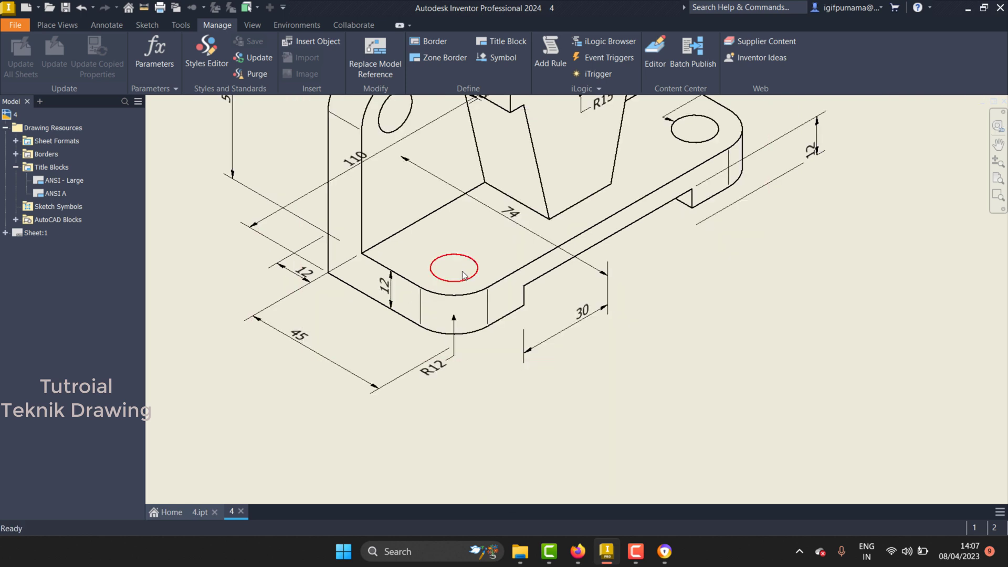
{"action": "scroll", "coordinate": [486, 309], "scroll_direction": "down", "scroll_amount": 2}
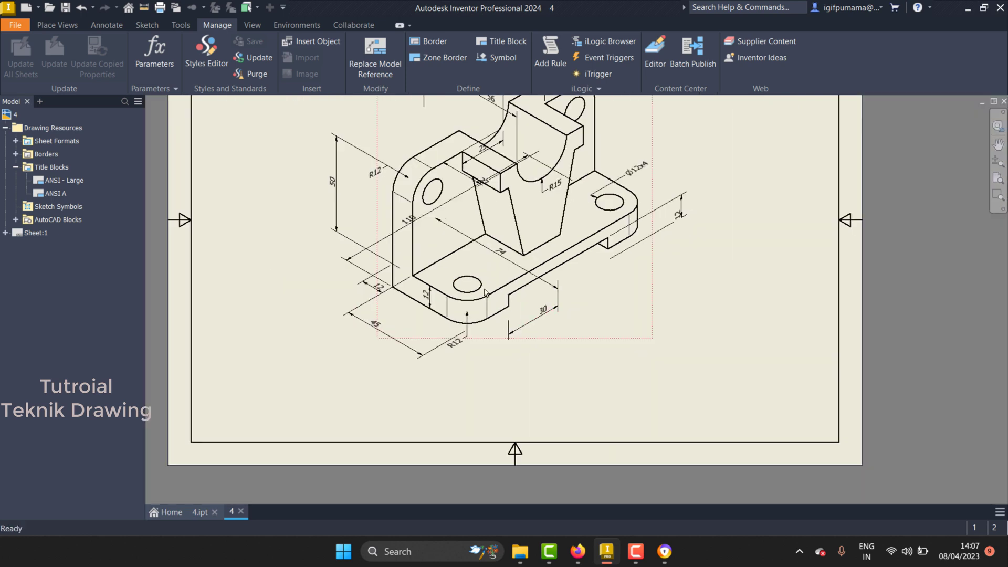
{"action": "right_click", "coordinate": [551, 289]}
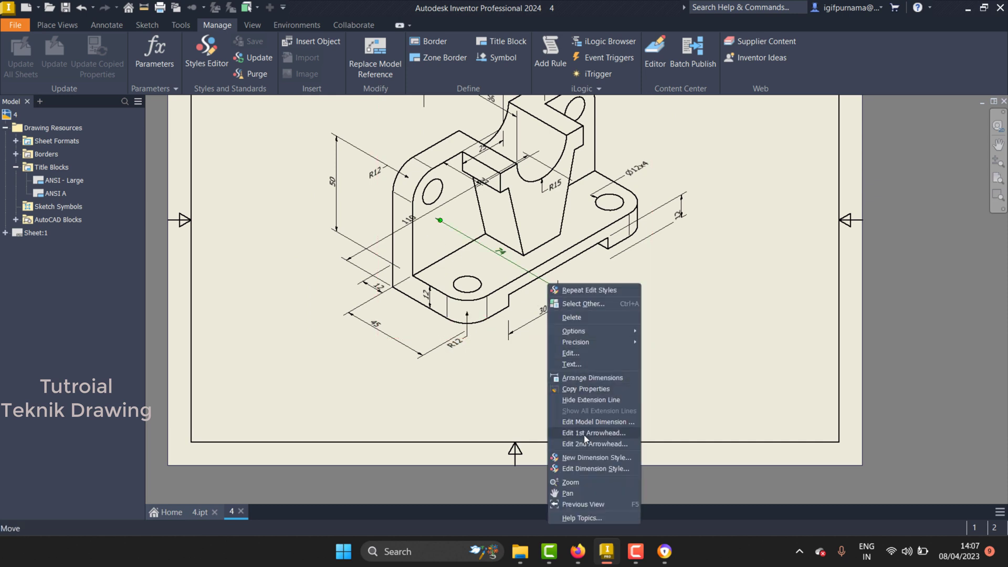
{"action": "key", "text": "Escape"}
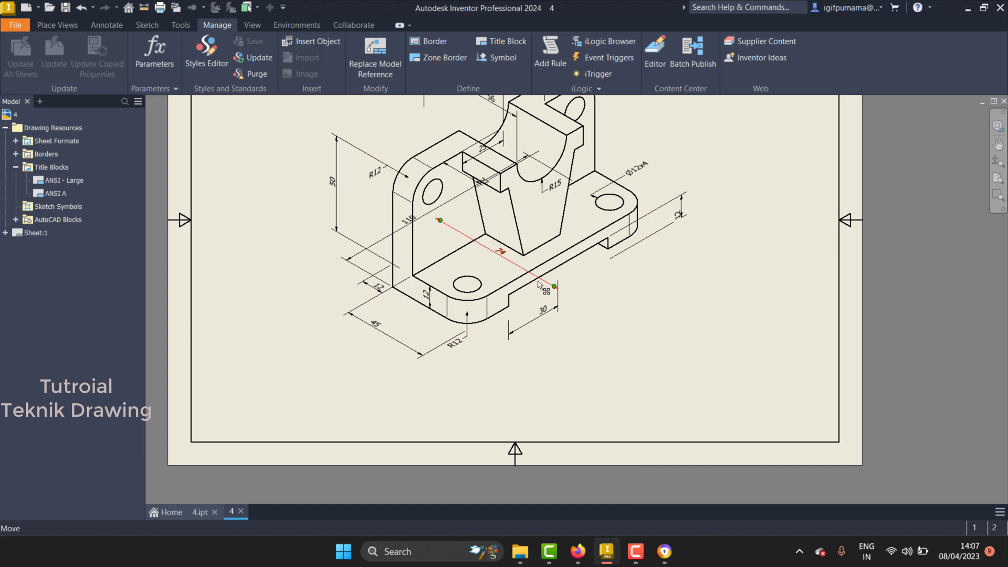
{"action": "right_click", "coordinate": [494, 258]}
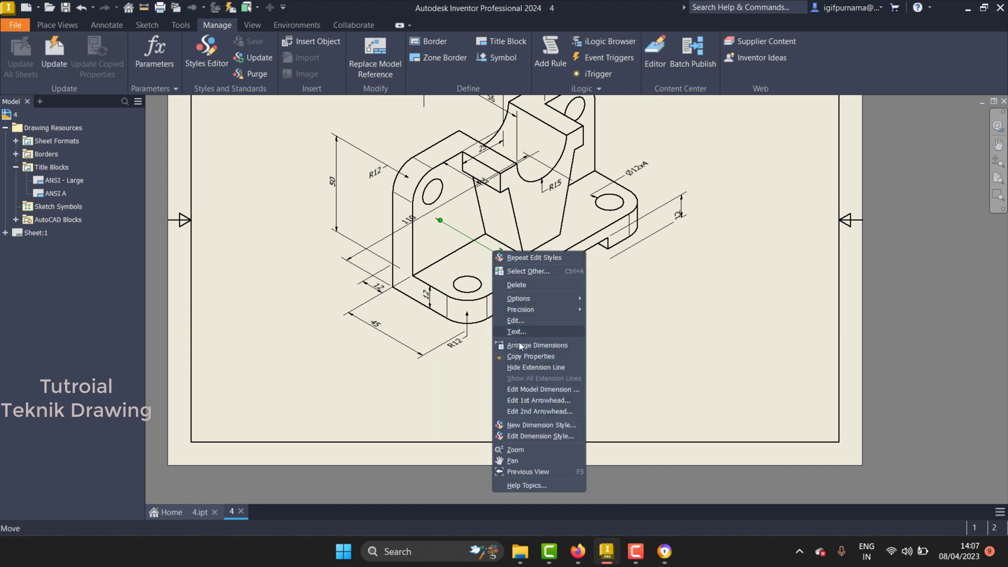
{"action": "left_click", "coordinate": [511, 288]}
{"action": "left_click", "coordinate": [536, 319]}
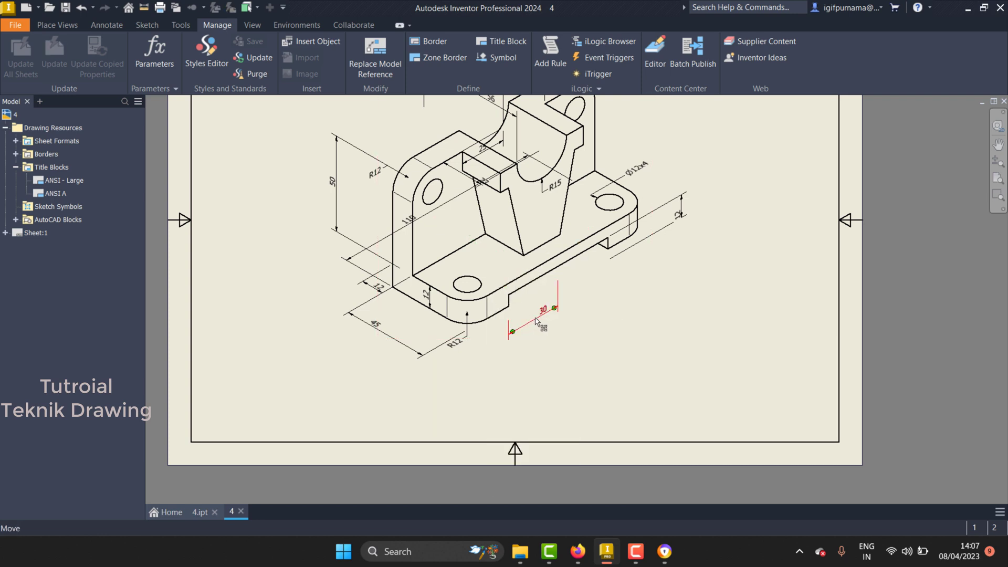
{"action": "right_click", "coordinate": [537, 321]}
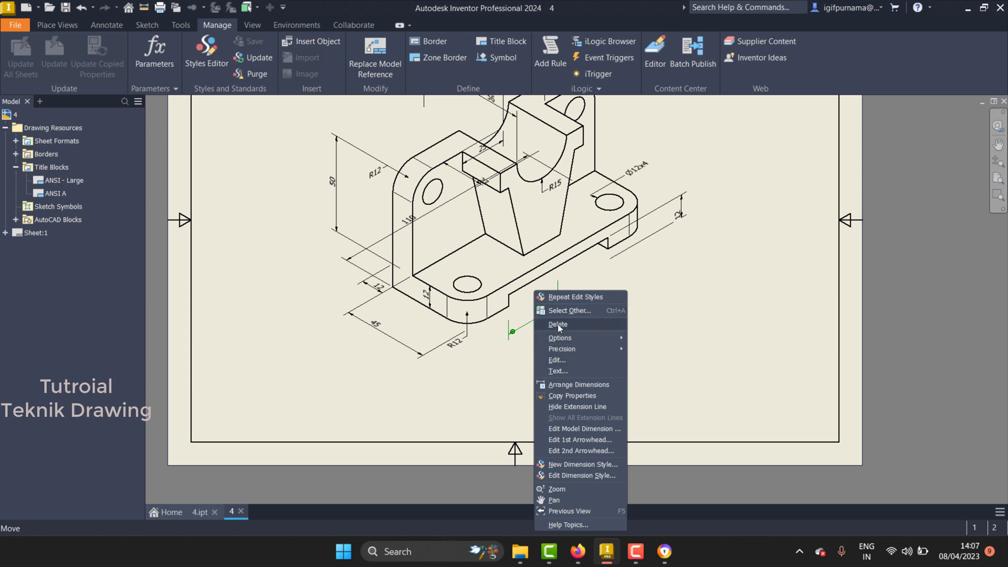
{"action": "left_click", "coordinate": [558, 324]}
Drag the right lug's 12 dimension closer to the base's end.
{"action": "scroll", "coordinate": [637, 203], "scroll_direction": "up", "scroll_amount": 3}
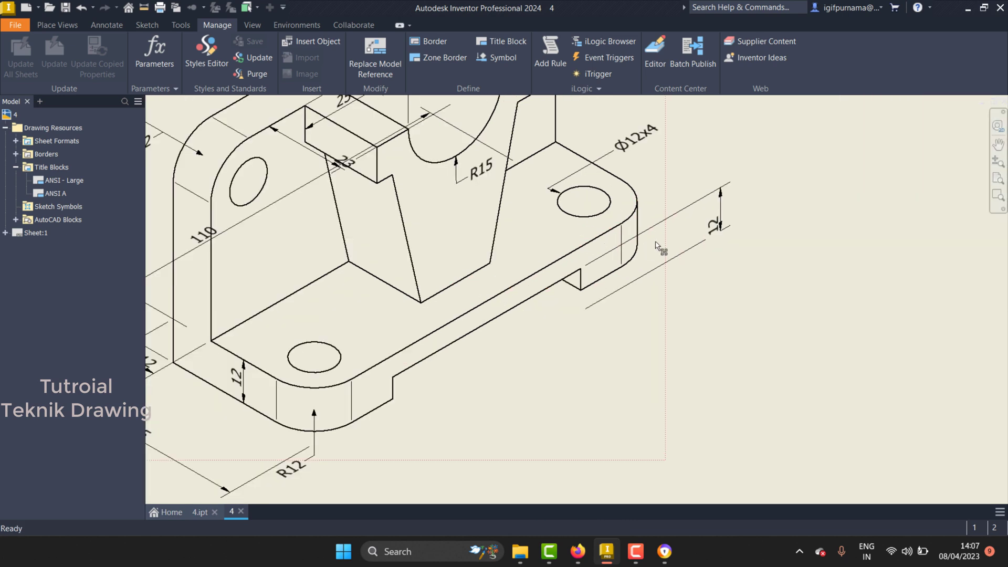
{"action": "left_click", "coordinate": [663, 225]}
{"action": "left_click", "coordinate": [691, 231]}
{"action": "left_click_drag", "start_coordinate": [712, 242], "coordinate": [698, 250]}
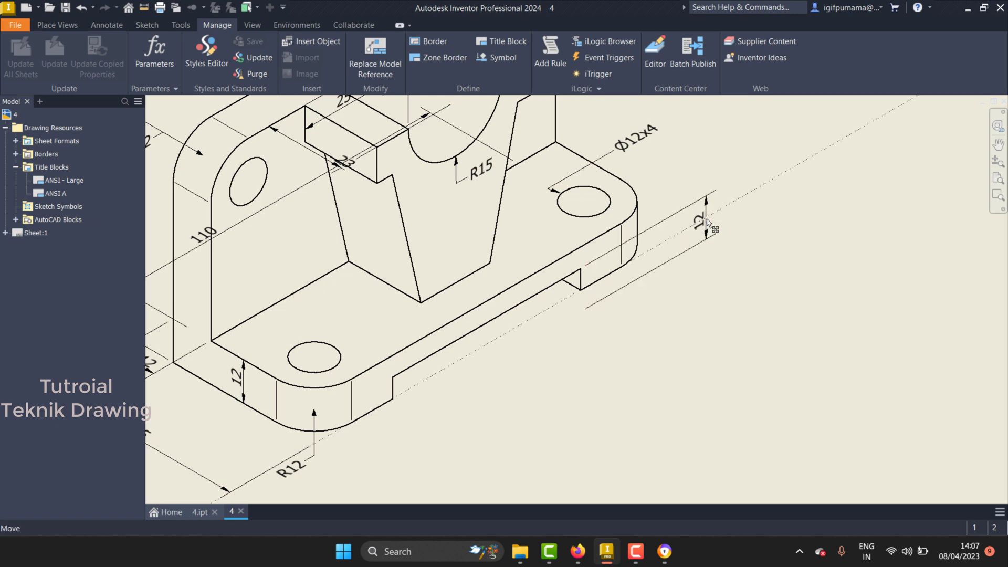
{"action": "left_click", "coordinate": [765, 267]}
Add two 6 step-height dimensions along the base's front edges.
{"action": "left_click", "coordinate": [43, 27]}
{"action": "left_click", "coordinate": [105, 25]}
{"action": "left_click", "coordinate": [24, 45]}
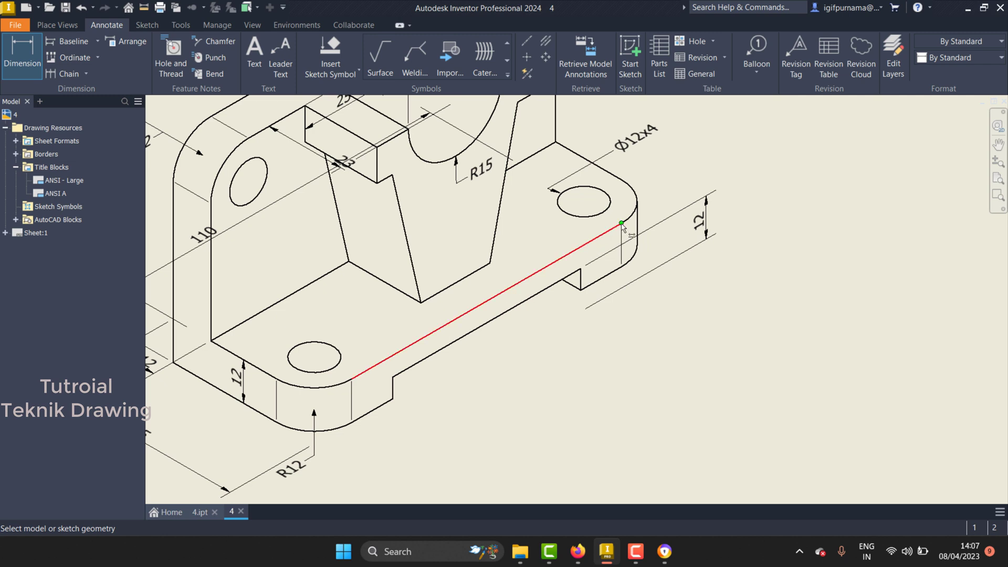
{"action": "left_click", "coordinate": [527, 279]}
{"action": "left_click", "coordinate": [527, 300]}
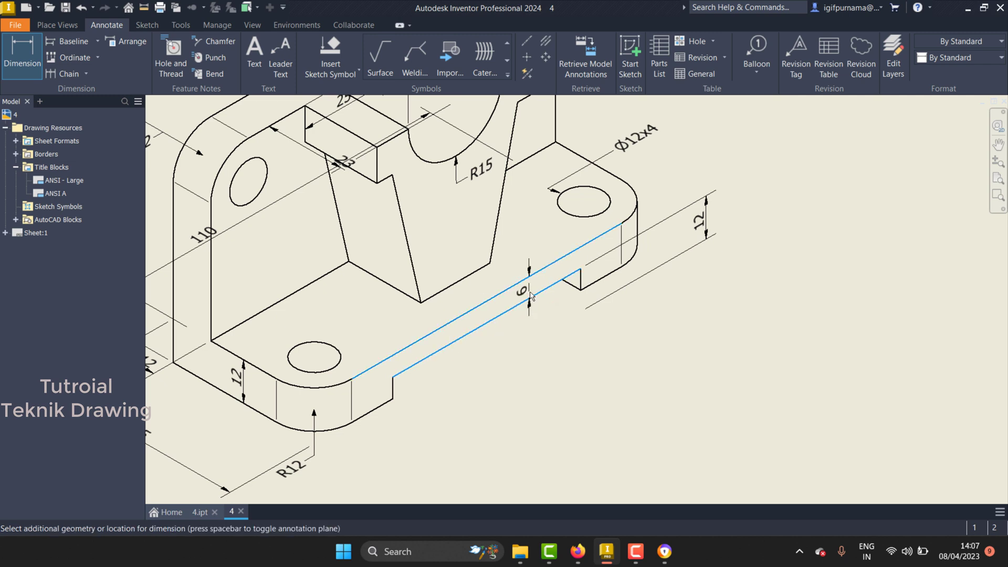
{"action": "left_click", "coordinate": [576, 302]}
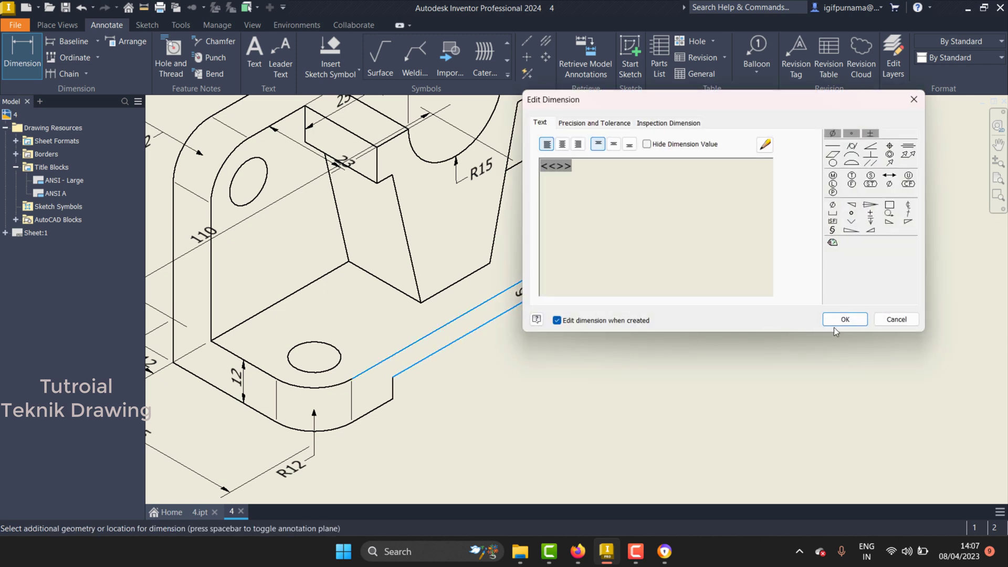
{"action": "left_click", "coordinate": [849, 319]}
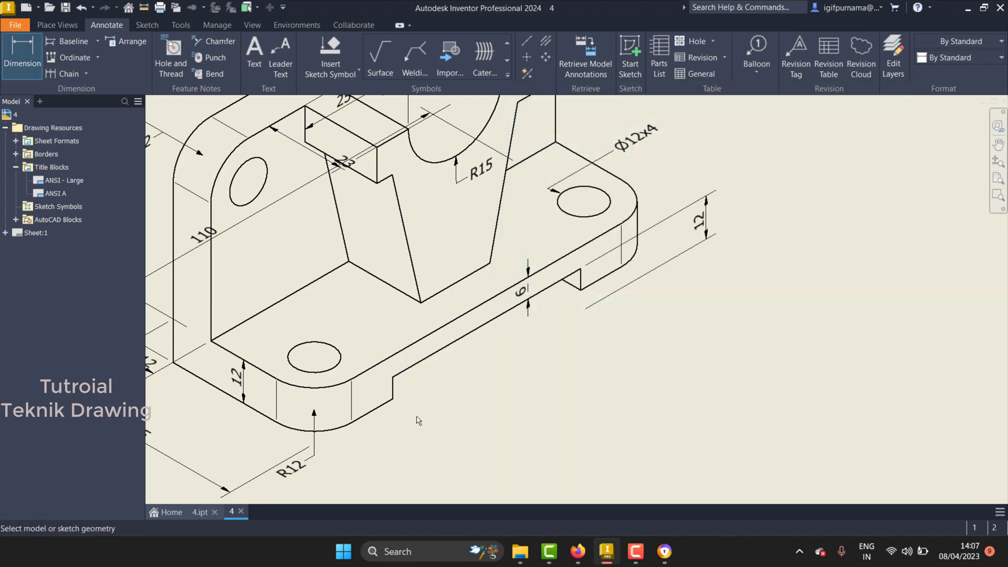
{"action": "left_click", "coordinate": [415, 368]}
{"action": "left_click", "coordinate": [386, 403]}
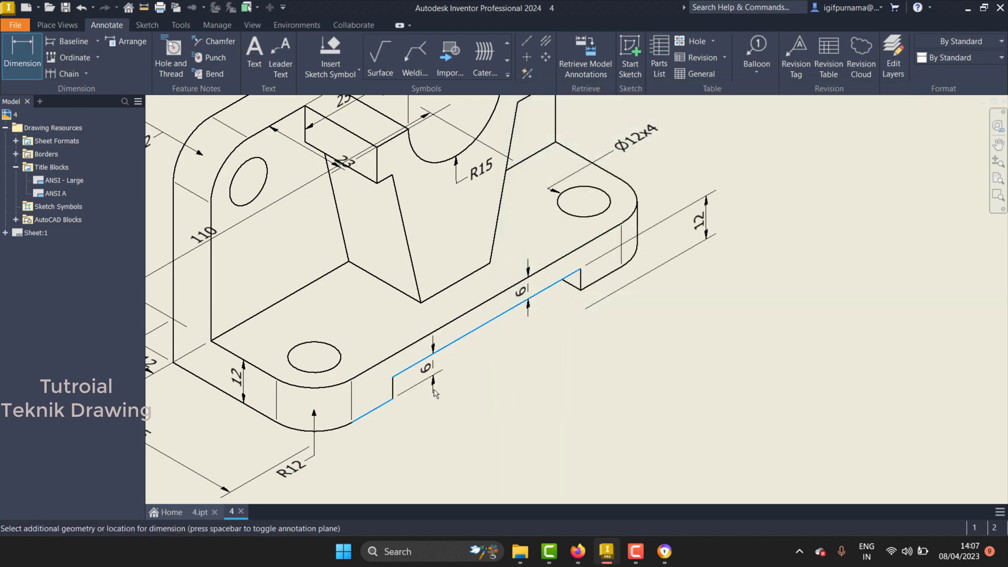
{"action": "left_click", "coordinate": [537, 370]}
{"action": "left_click", "coordinate": [846, 319]}
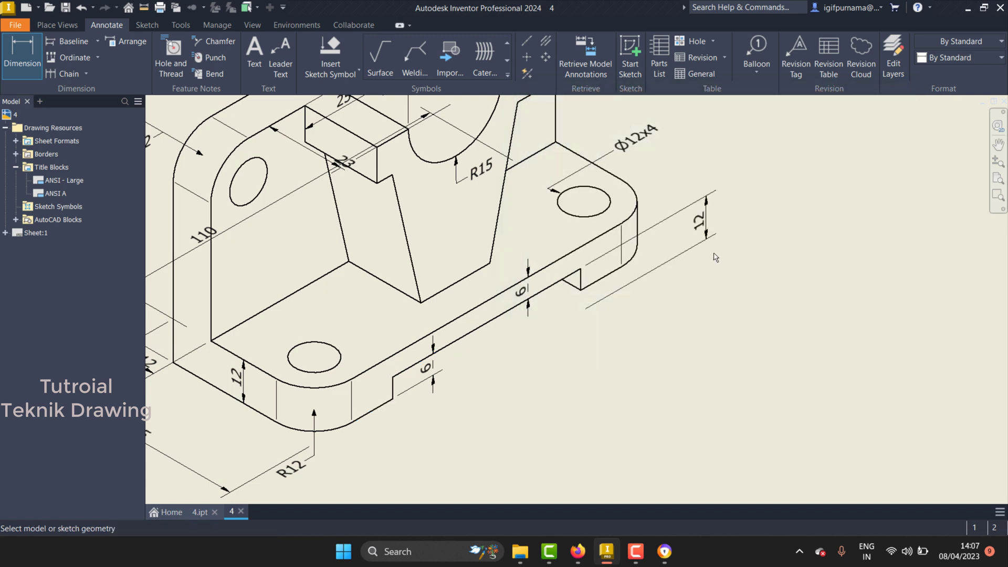
End the Dimension command and delete the 12 dimension at the base's right end.
{"action": "right_click", "coordinate": [672, 224]}
{"action": "left_click", "coordinate": [636, 219]}
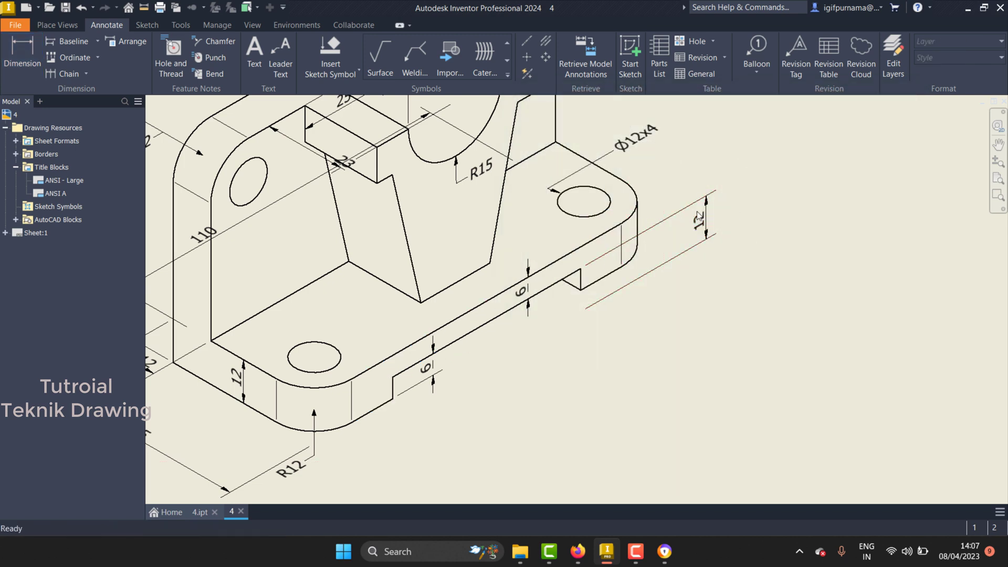
{"action": "right_click", "coordinate": [699, 218]}
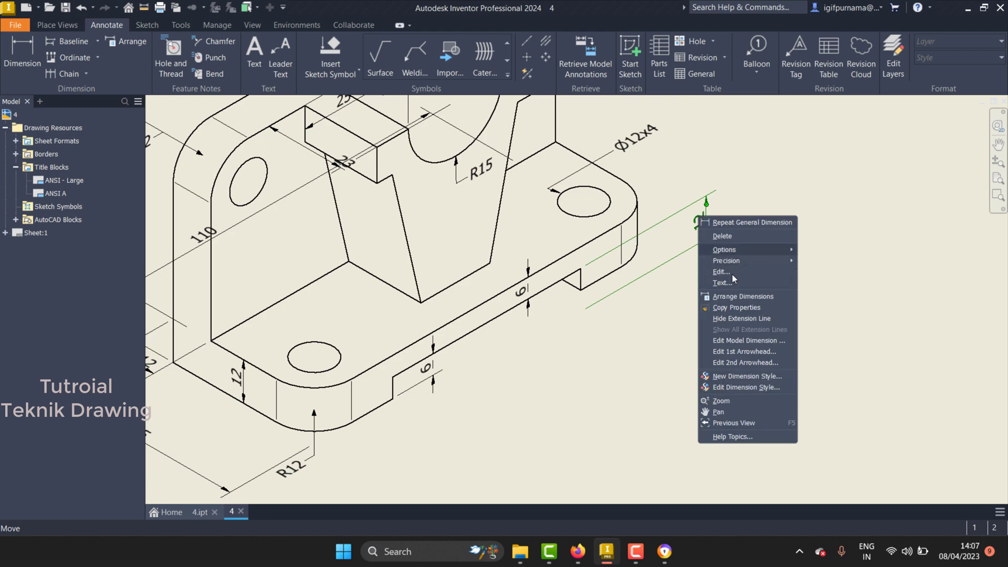
{"action": "left_click", "coordinate": [723, 236]}
{"action": "scroll", "coordinate": [693, 266], "scroll_direction": "down", "scroll_amount": 5}
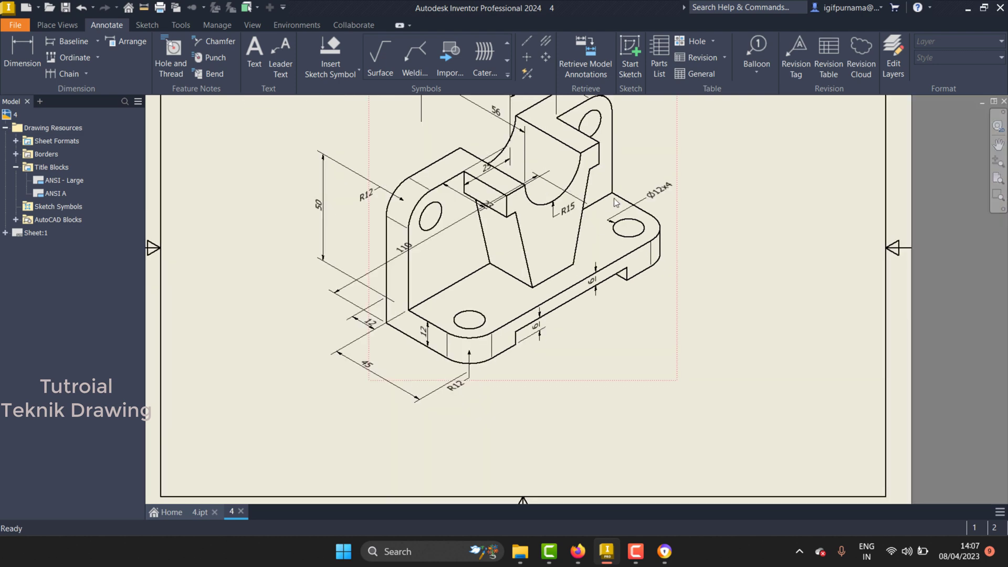
{"action": "scroll", "coordinate": [568, 370], "scroll_direction": "up", "scroll_amount": 5}
{"action": "scroll", "coordinate": [668, 192], "scroll_direction": "up", "scroll_amount": 2}
{"action": "scroll", "coordinate": [668, 192], "scroll_direction": "up", "scroll_amount": 3}
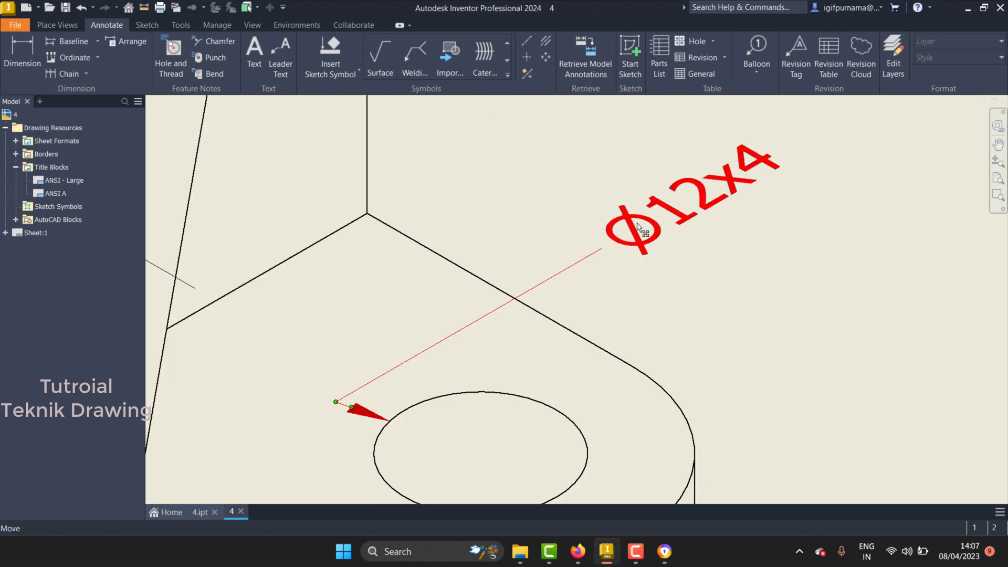
{"action": "scroll", "coordinate": [685, 208], "scroll_direction": "down", "scroll_amount": 1}
{"action": "scroll", "coordinate": [685, 209], "scroll_direction": "down", "scroll_amount": 4}
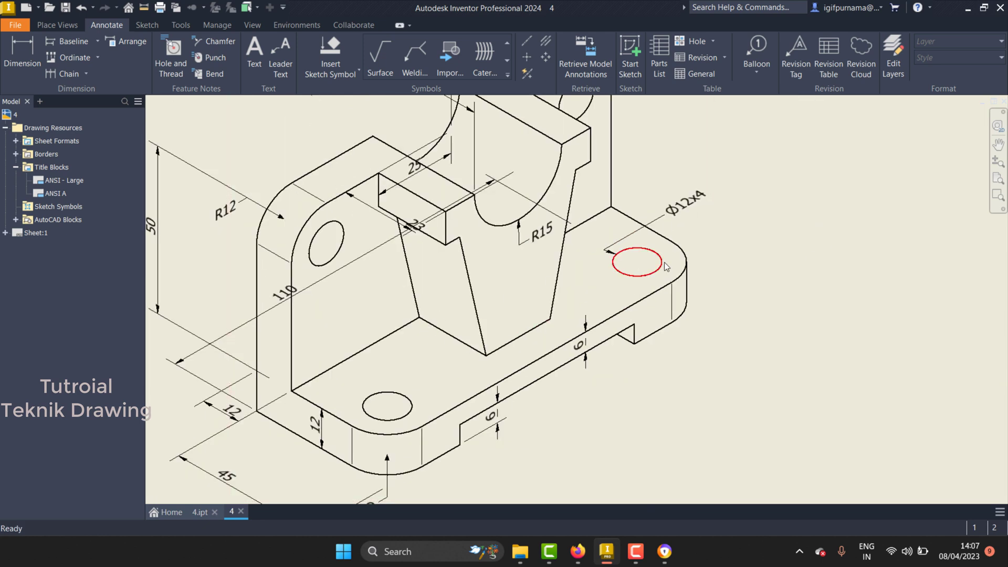
Append x4 to the upright's R12 radius dimension so it reads R12x4.
{"action": "scroll", "coordinate": [688, 212], "scroll_direction": "down", "scroll_amount": 3}
{"action": "scroll", "coordinate": [370, 321], "scroll_direction": "down", "scroll_amount": 2}
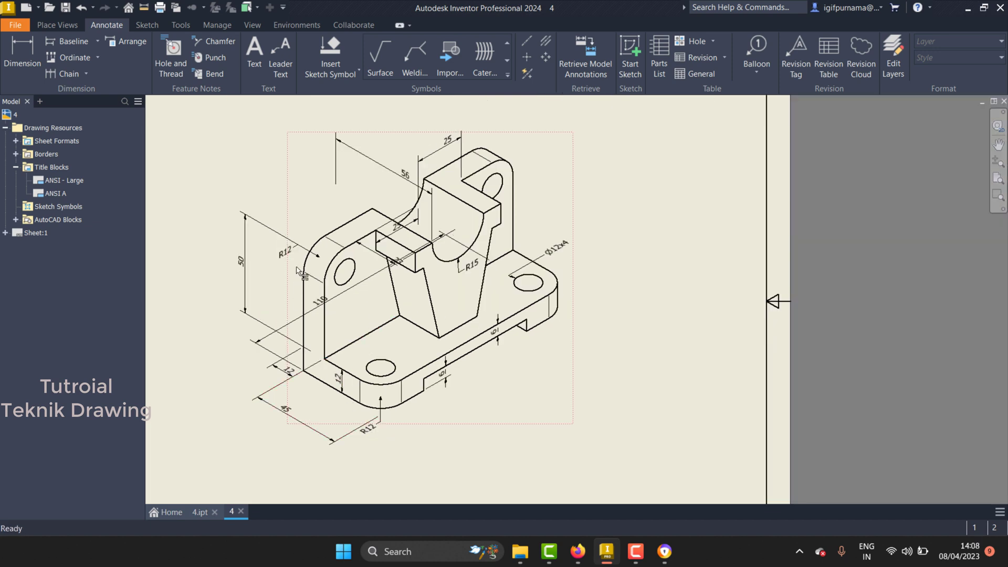
{"action": "scroll", "coordinate": [296, 248], "scroll_direction": "up", "scroll_amount": 3}
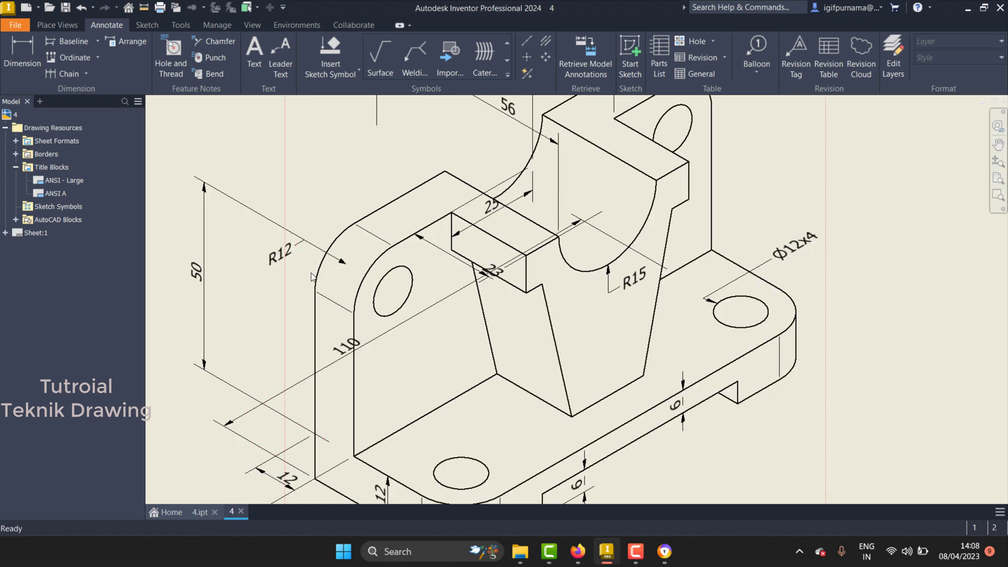
{"action": "double_click", "coordinate": [283, 264]}
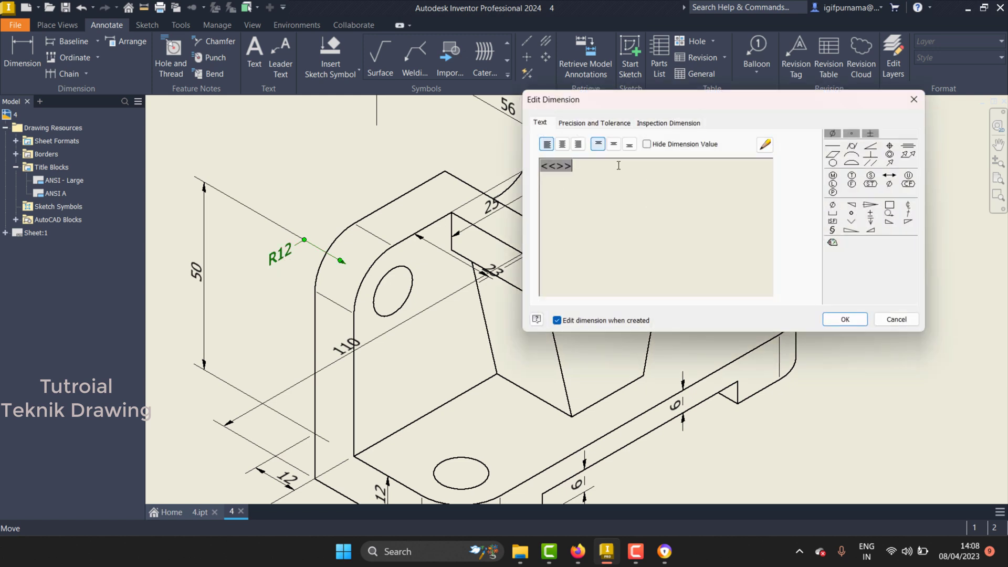
{"action": "type", "text": "x4"}
{"action": "left_click", "coordinate": [845, 319]}
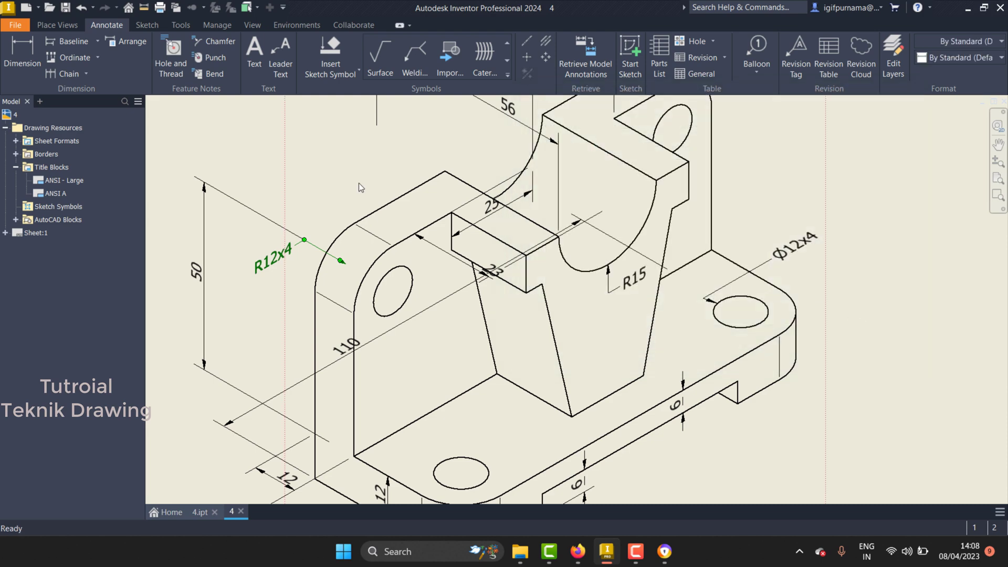
{"action": "left_click", "coordinate": [336, 167]}
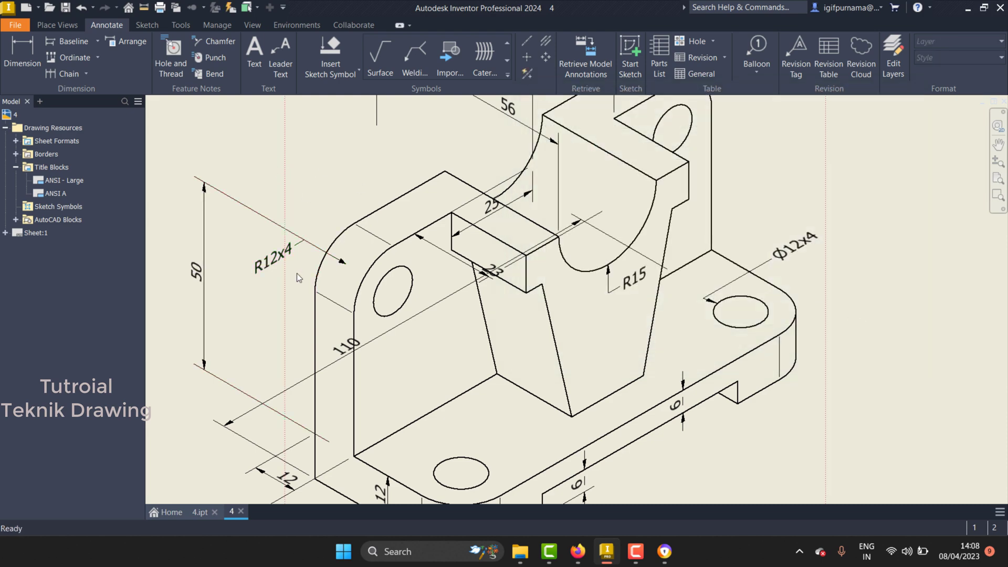
{"action": "scroll", "coordinate": [297, 273], "scroll_direction": "down", "scroll_amount": 3}
Delete the R12 note at the base's front corner.
{"action": "right_click", "coordinate": [385, 440]}
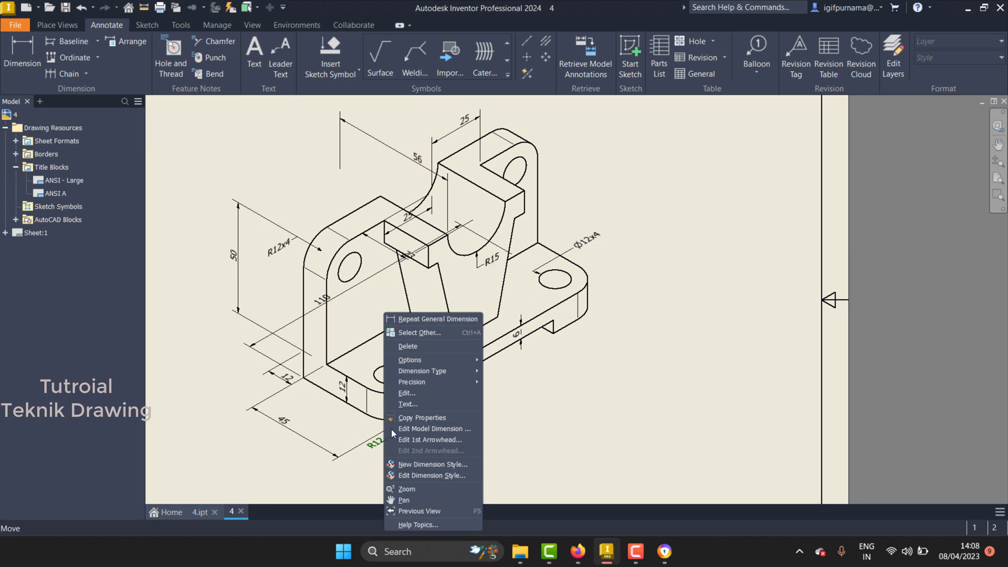
{"action": "left_click", "coordinate": [411, 347]}
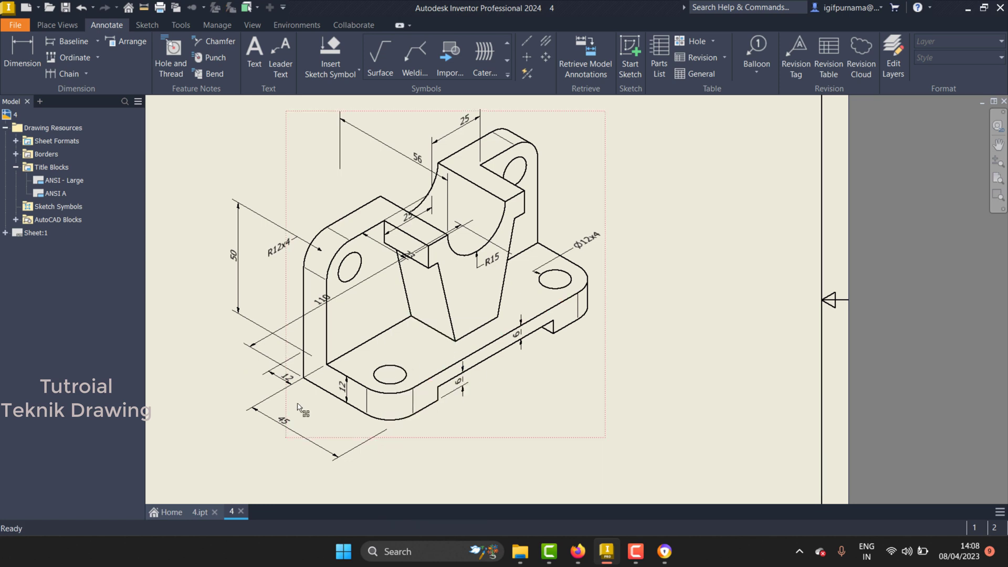
{"action": "scroll", "coordinate": [283, 391], "scroll_direction": "down", "scroll_amount": 2}
{"action": "scroll", "coordinate": [283, 391], "scroll_direction": "up", "scroll_amount": 3}
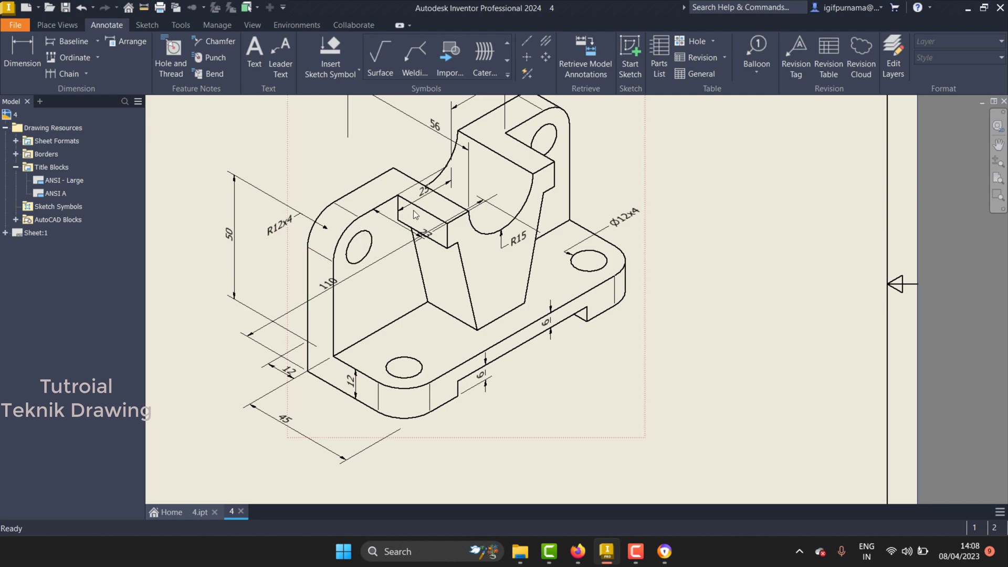
{"action": "scroll", "coordinate": [414, 210], "scroll_direction": "up", "scroll_amount": 3}
{"action": "scroll", "coordinate": [414, 210], "scroll_direction": "down", "scroll_amount": 1}
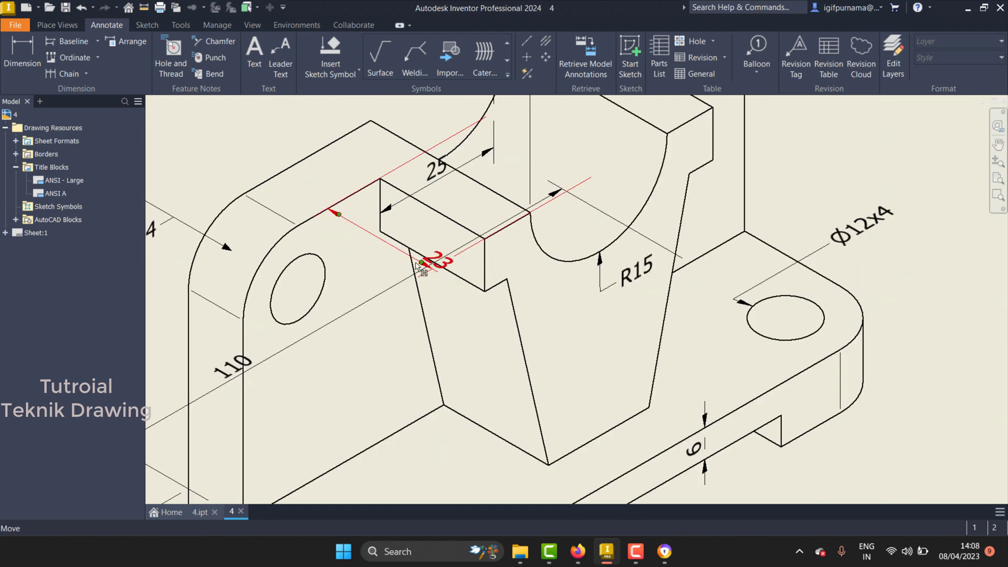
Drag the 23 dimension beside the block's left side and the 25 dimension closer.
{"action": "left_click_drag", "start_coordinate": [418, 265], "coordinate": [596, 183]}
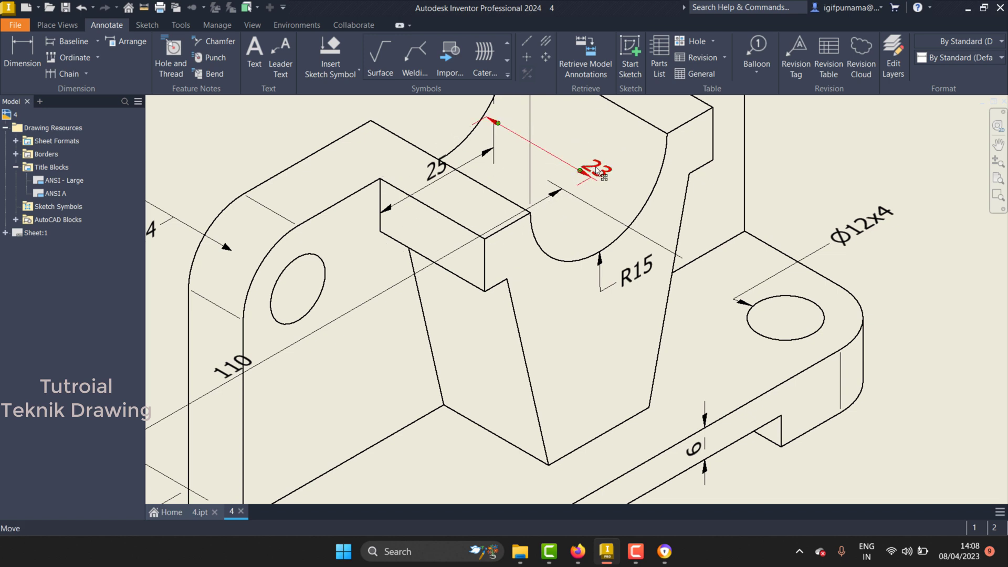
{"action": "mouse_move", "coordinate": [597, 171]}
{"action": "left_mouse_down"}
{"action": "mouse_move", "coordinate": [344, 263]}
{"action": "mouse_move", "coordinate": [357, 246]}
{"action": "left_mouse_up"}
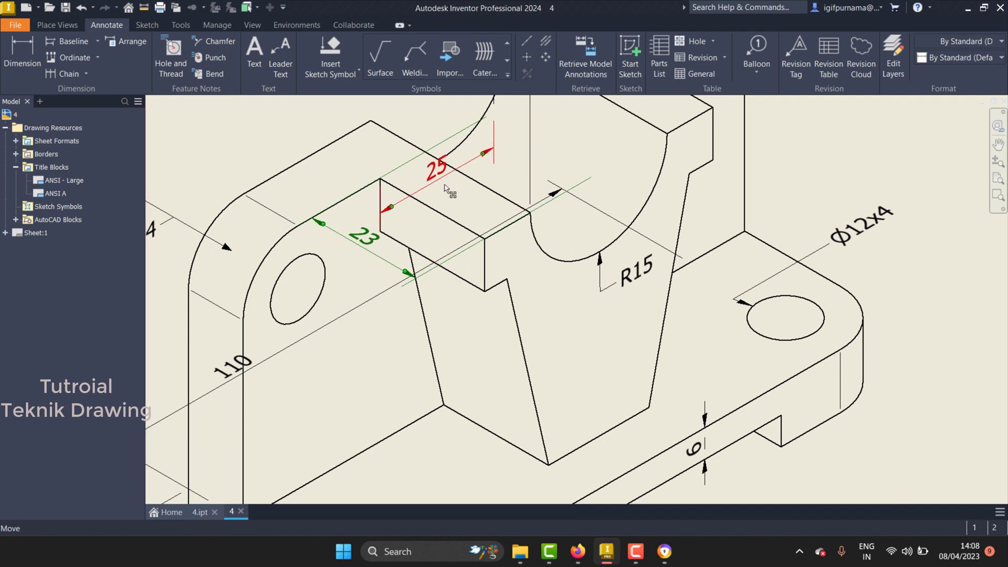
{"action": "scroll", "coordinate": [440, 231], "scroll_direction": "down", "scroll_amount": 3}
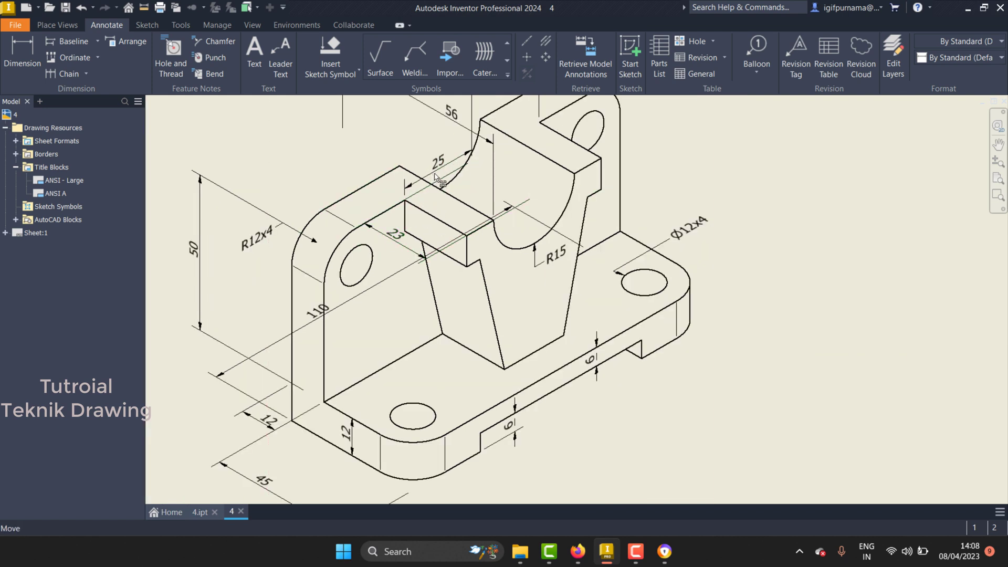
{"action": "left_click_drag", "start_coordinate": [436, 177], "coordinate": [434, 199]}
Delete the 25 dimension from the bracket view.
{"action": "right_click", "coordinate": [434, 197]}
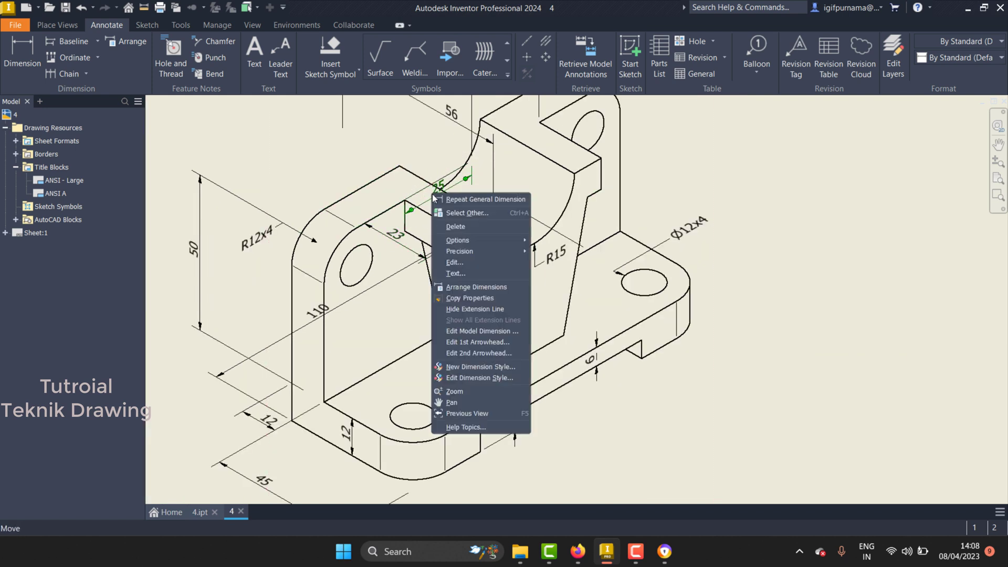
{"action": "left_click", "coordinate": [454, 226]}
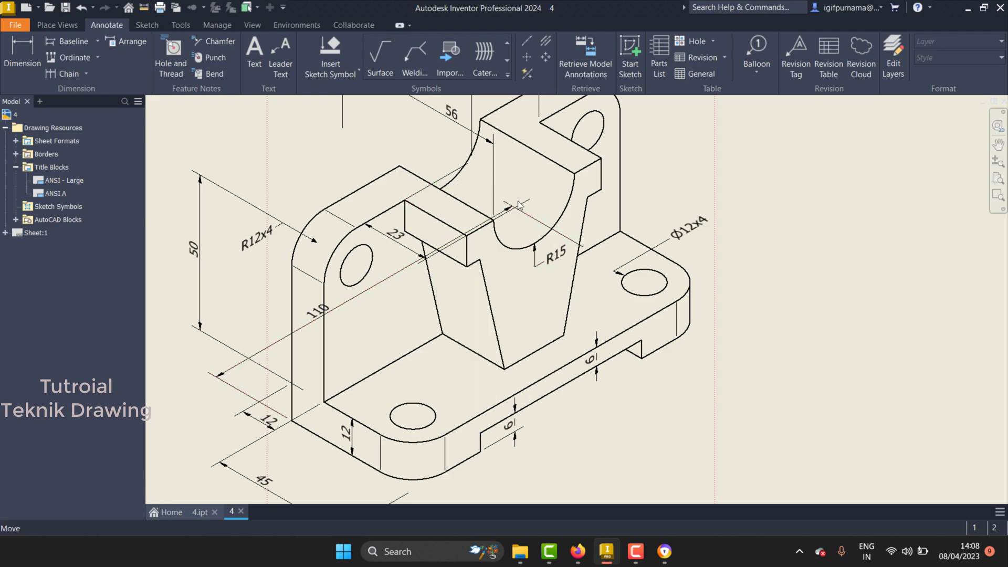
{"action": "scroll", "coordinate": [508, 211], "scroll_direction": "up", "scroll_amount": 5}
{"action": "scroll", "coordinate": [412, 224], "scroll_direction": "down", "scroll_amount": 6}
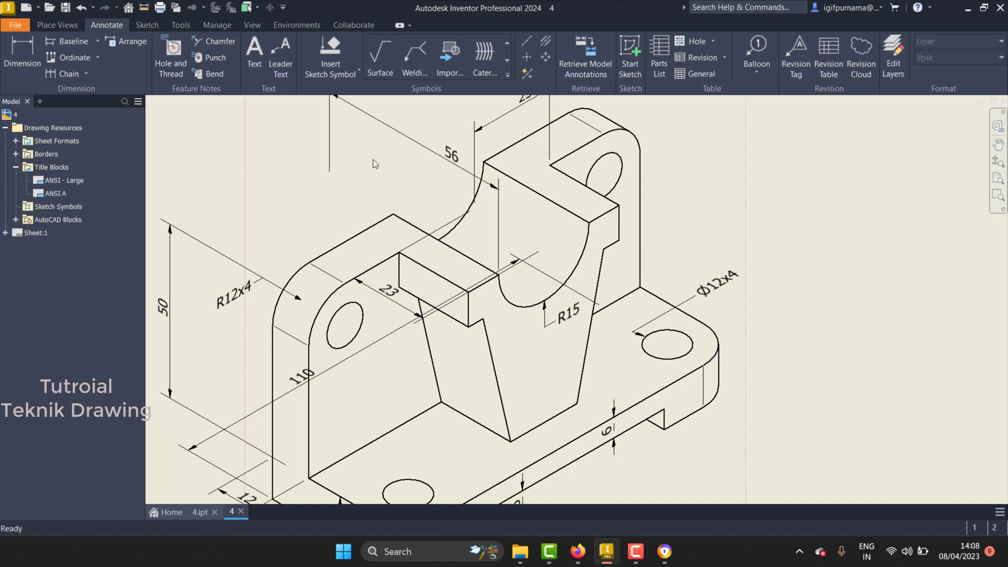
Delete the 56 dimension at the curved saddle, then start dimensioning the upper ledge edge.
{"action": "left_click", "coordinate": [480, 179]}
{"action": "left_click_drag", "start_coordinate": [453, 181], "coordinate": [446, 202]}
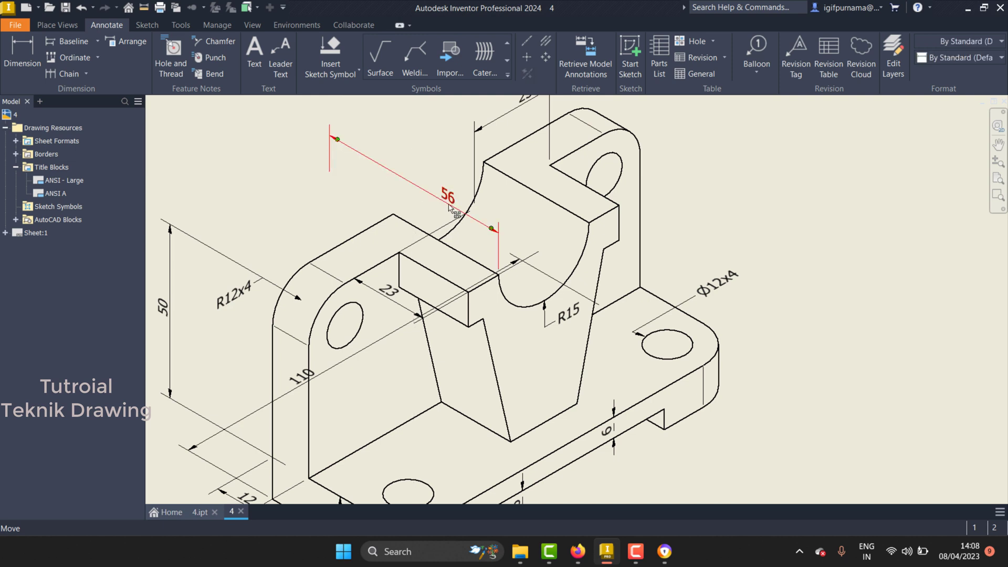
{"action": "right_click", "coordinate": [447, 203]}
{"action": "left_click", "coordinate": [471, 236]}
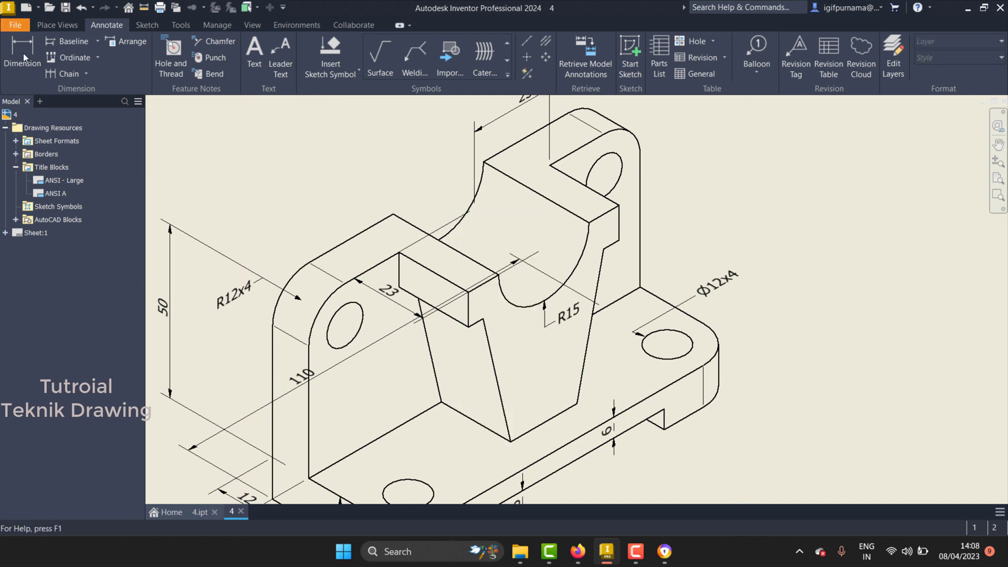
{"action": "key", "text": "d"}
{"action": "left_click", "coordinate": [420, 229]}
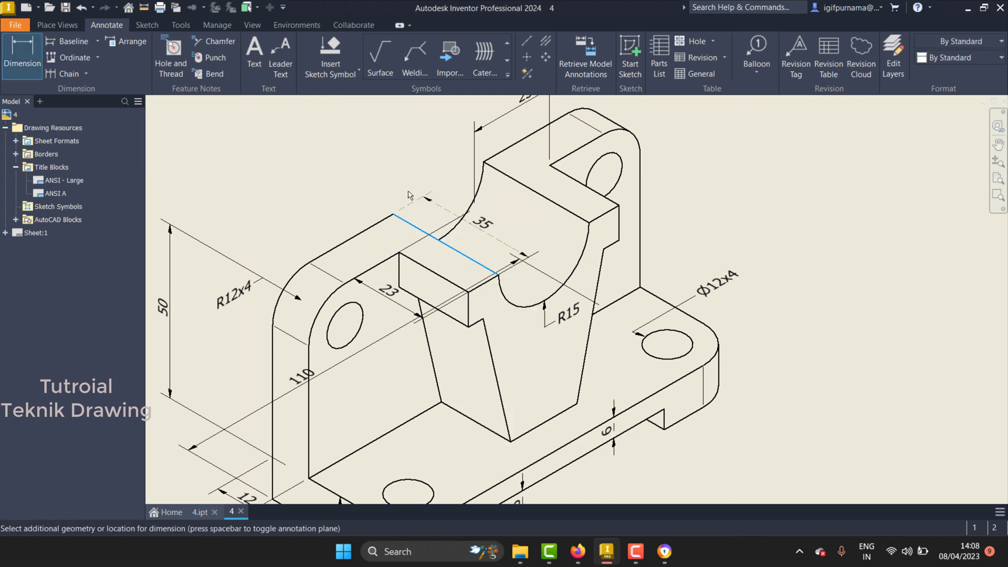
Place and confirm the 35 dimension along the upper ledge.
{"action": "left_click", "coordinate": [526, 214]}
{"action": "left_click", "coordinate": [846, 318]}
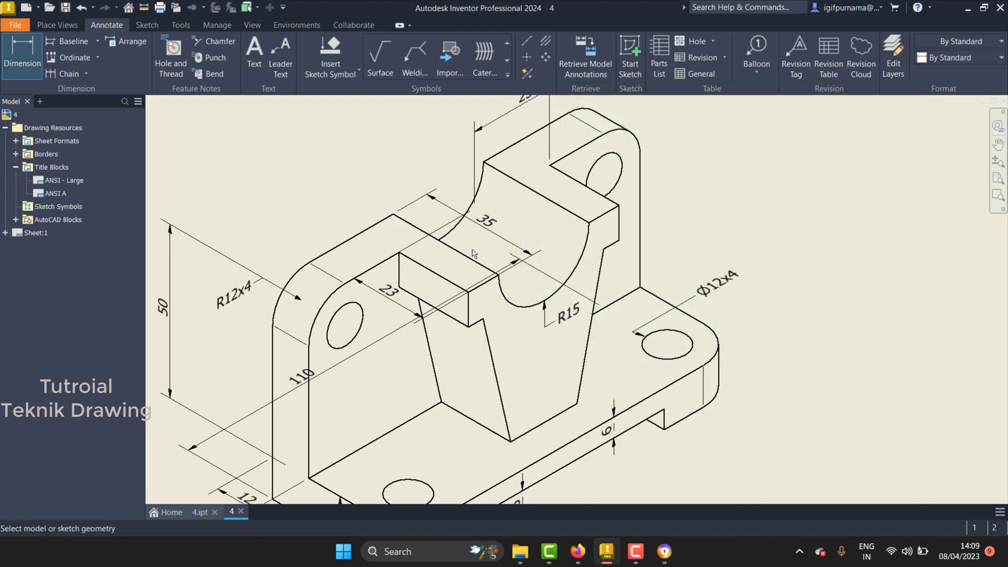
{"action": "scroll", "coordinate": [474, 254], "scroll_direction": "down", "scroll_amount": 3}
{"action": "scroll", "coordinate": [484, 183], "scroll_direction": "up", "scroll_amount": 4}
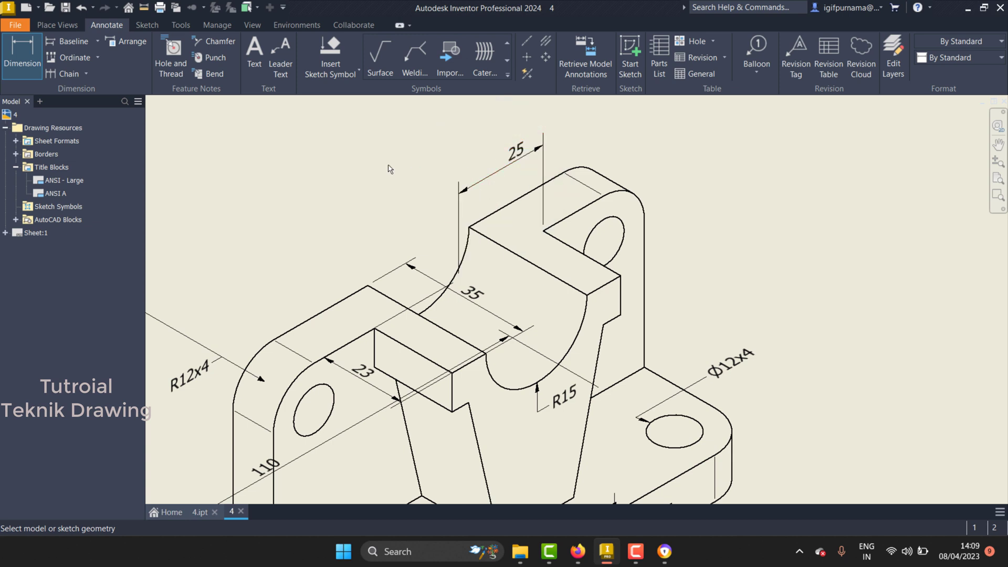
Delete the 25 dimension above the top lug and start dimensioning the lug edge.
{"action": "right_click", "coordinate": [486, 188]}
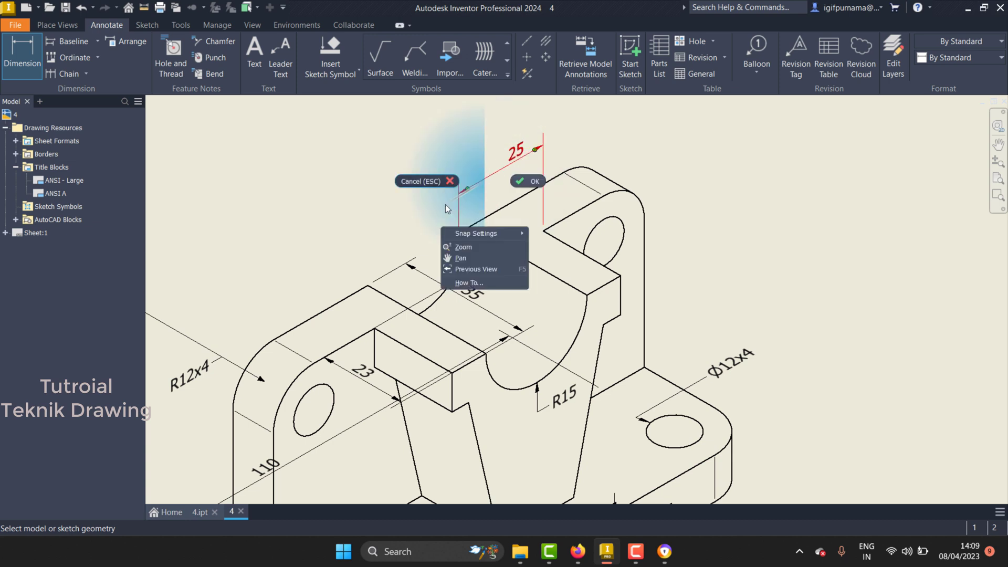
{"action": "left_click", "coordinate": [431, 182]}
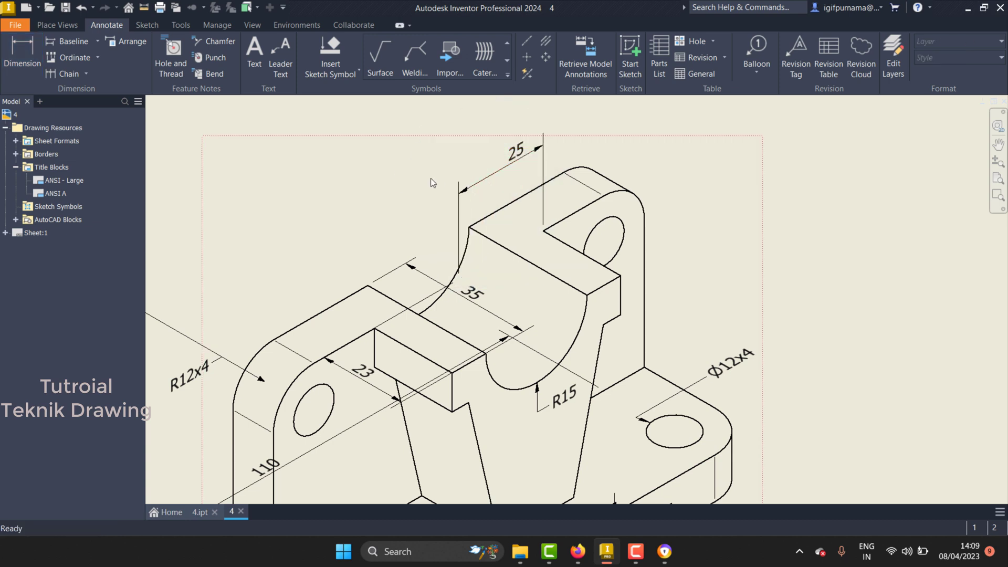
{"action": "right_click", "coordinate": [471, 188]}
{"action": "left_click", "coordinate": [487, 221]}
{"action": "left_click", "coordinate": [22, 55]}
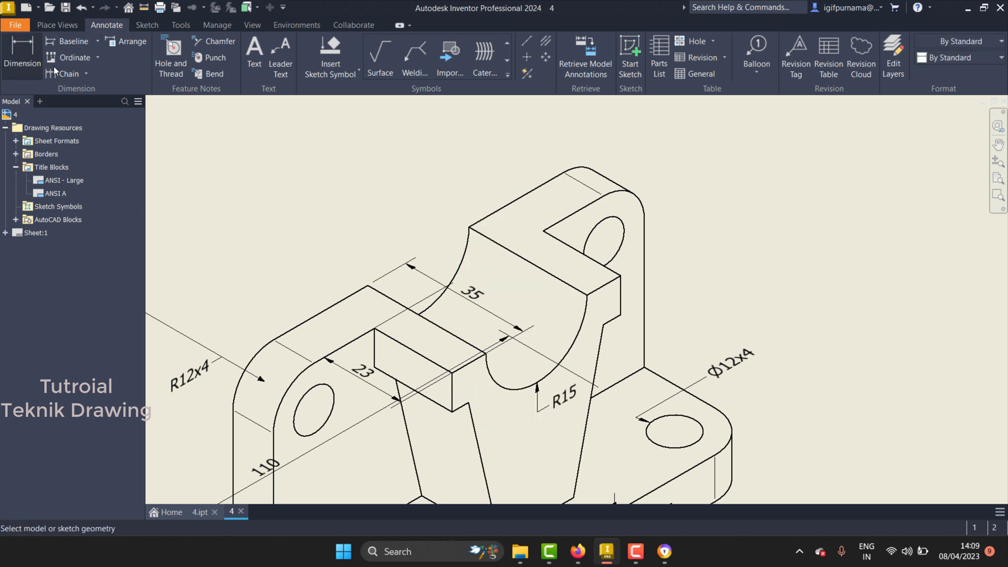
{"action": "left_click", "coordinate": [618, 280]}
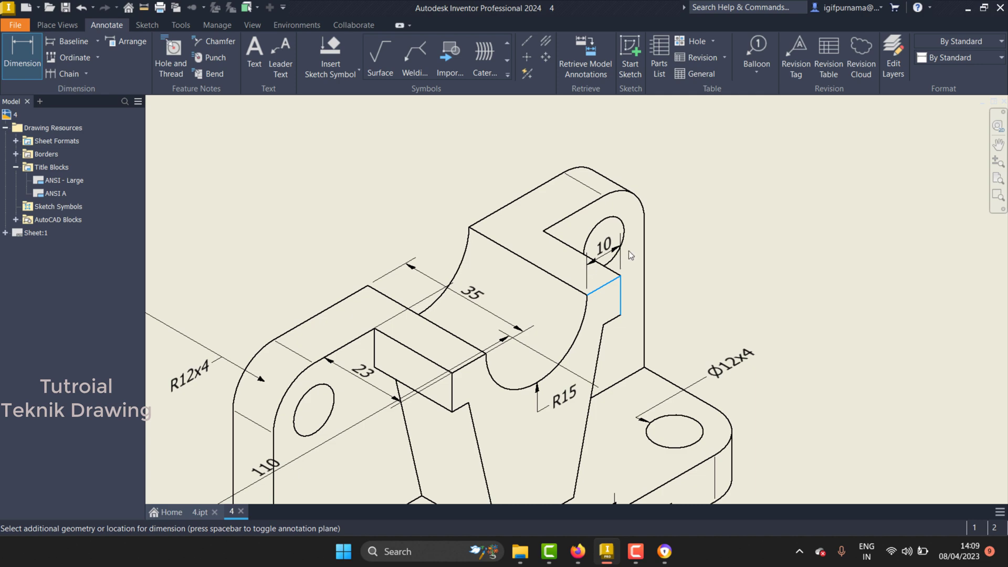
Place and confirm the 10 dimension at the top lug.
{"action": "left_click", "coordinate": [631, 256]}
{"action": "left_click", "coordinate": [831, 319]}
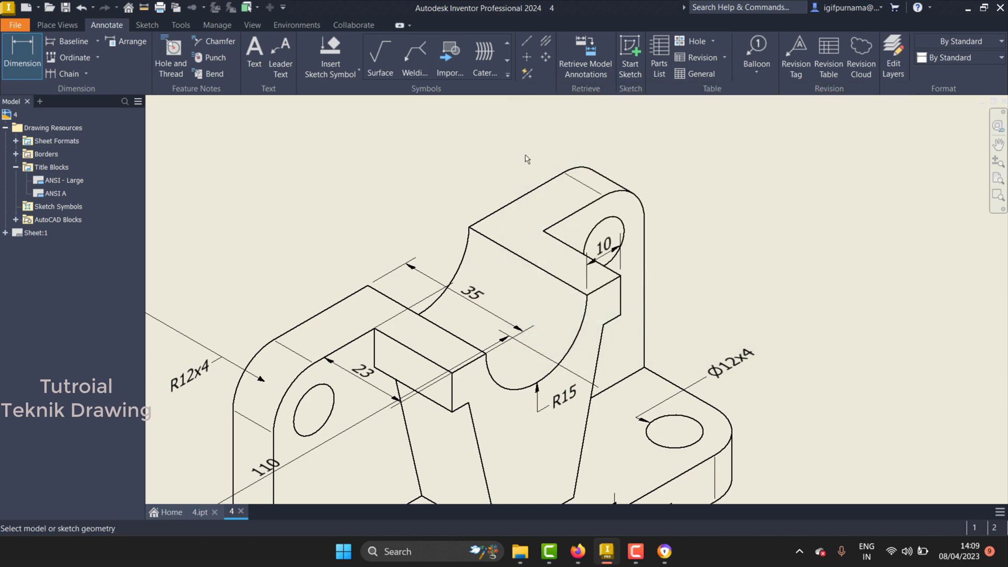
{"action": "scroll", "coordinate": [528, 160], "scroll_direction": "down", "scroll_amount": 2}
{"action": "scroll", "coordinate": [391, 366], "scroll_direction": "down", "scroll_amount": 2}
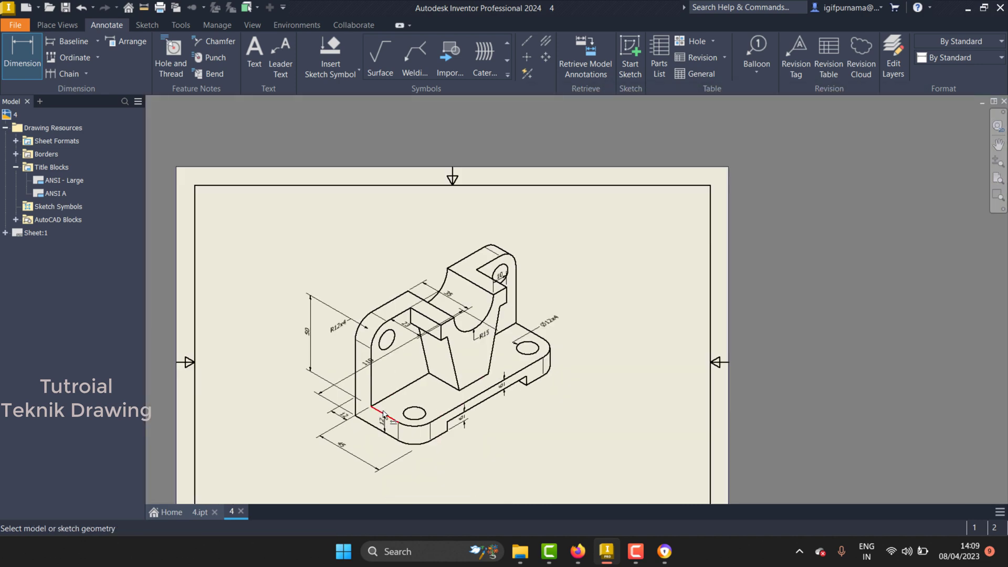
{"action": "scroll", "coordinate": [383, 415], "scroll_direction": "up", "scroll_amount": 4}
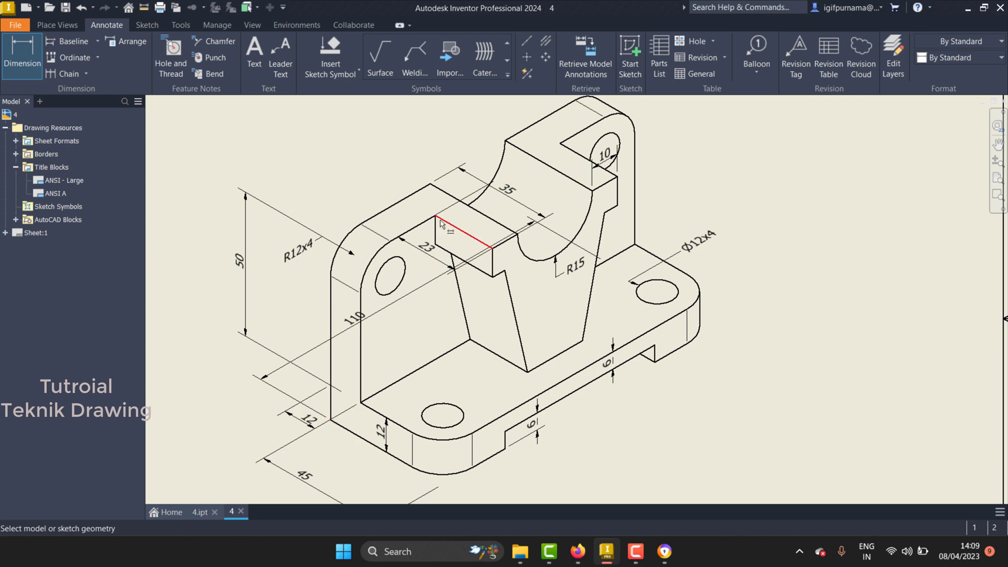
{"action": "scroll", "coordinate": [420, 362], "scroll_direction": "down", "scroll_amount": 2}
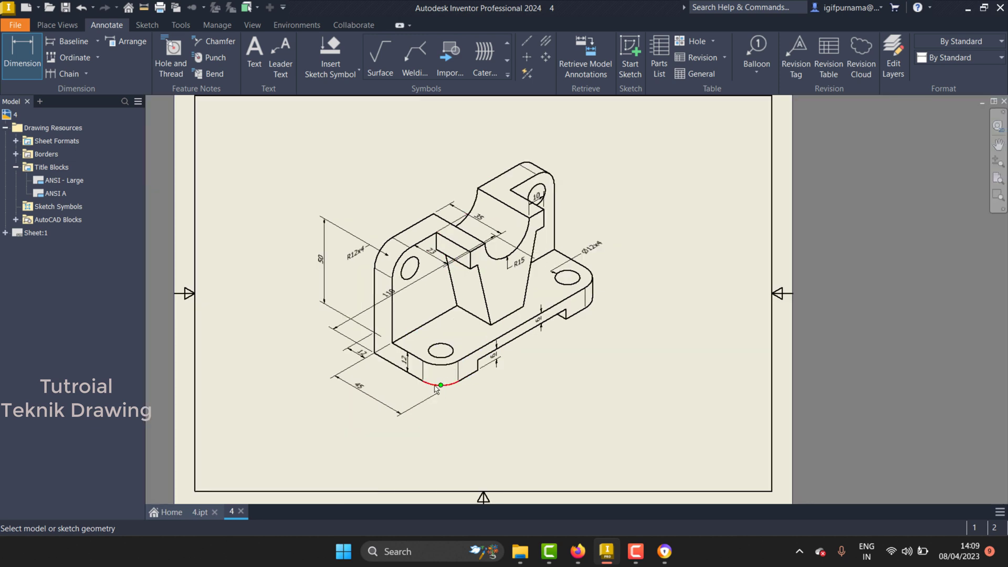
Add the 110 dimension across the bracket's base length.
{"action": "left_click", "coordinate": [407, 353]}
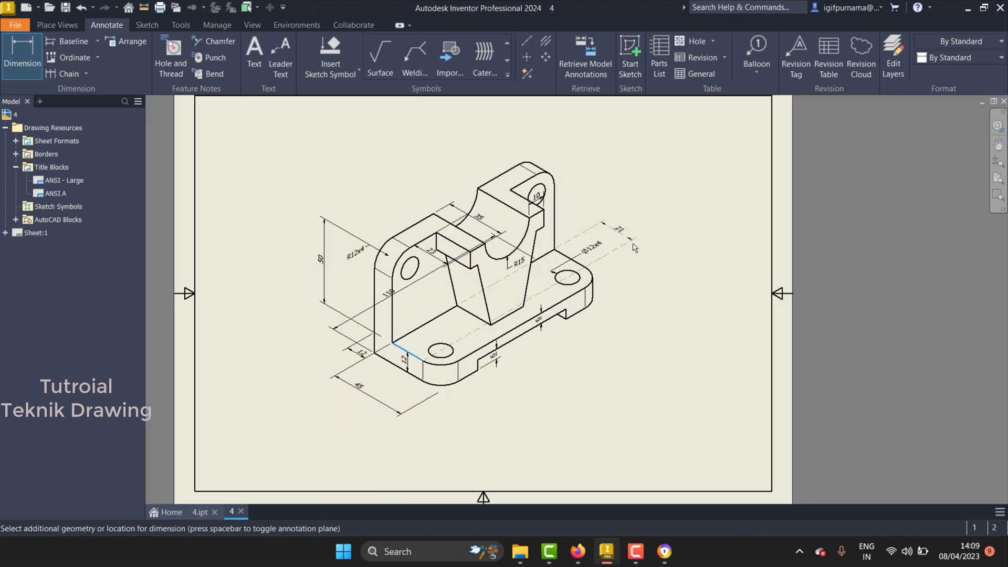
{"action": "left_click", "coordinate": [571, 259]}
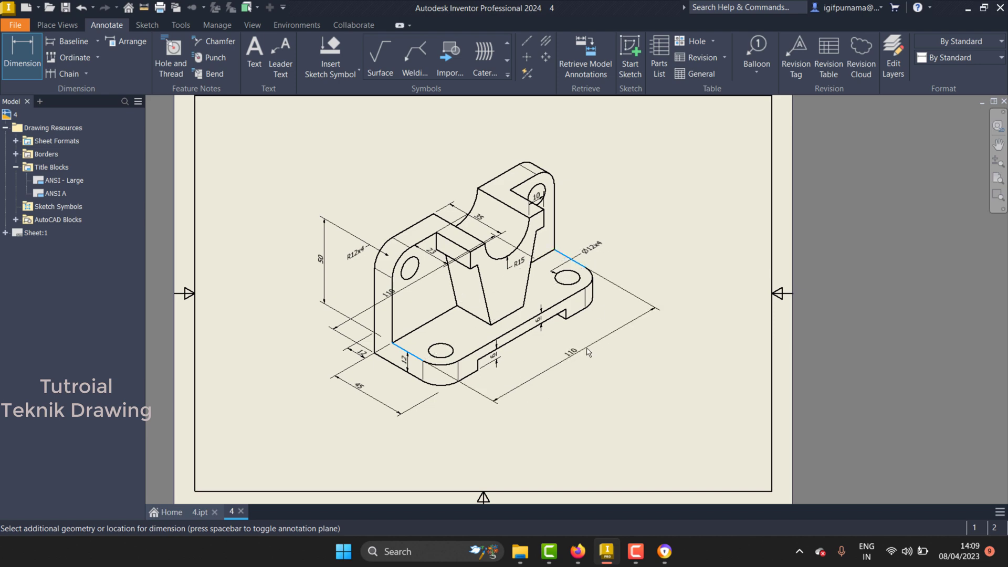
{"action": "left_click", "coordinate": [582, 348]}
{"action": "key", "text": "Return"}
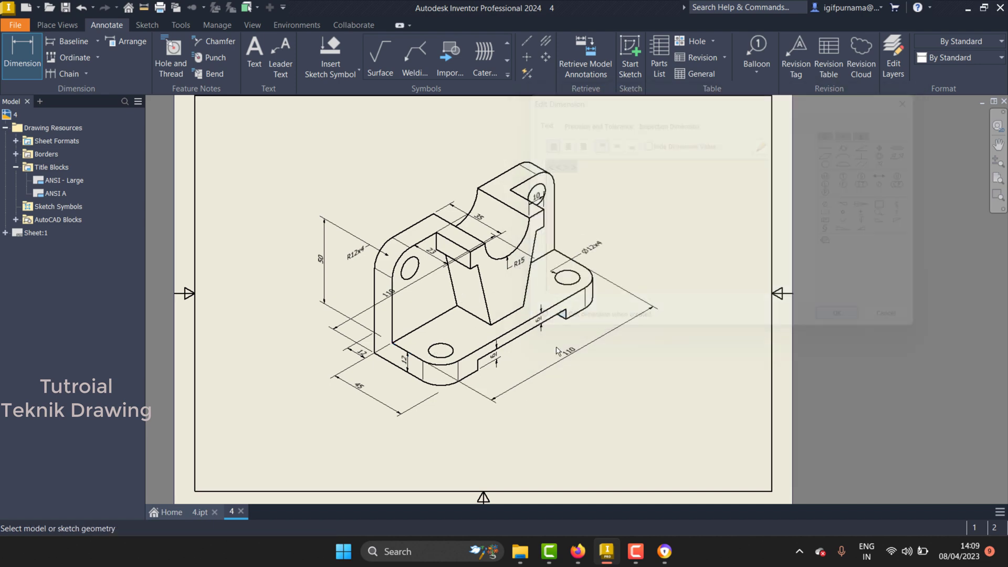
{"action": "scroll", "coordinate": [558, 352], "scroll_direction": "down", "scroll_amount": 3}
{"action": "scroll", "coordinate": [462, 327], "scroll_direction": "up", "scroll_amount": 6}
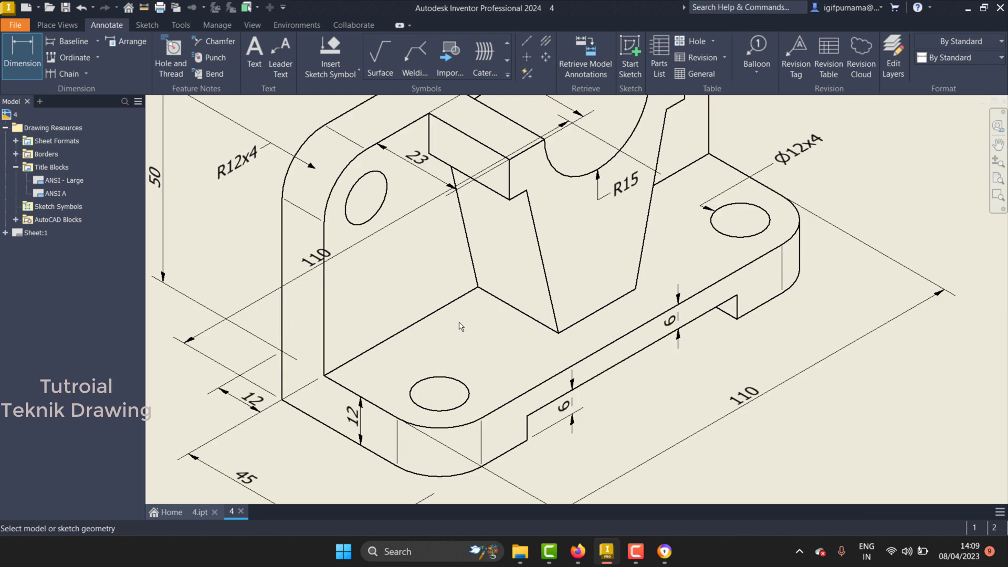
{"action": "scroll", "coordinate": [461, 327], "scroll_direction": "down", "scroll_amount": 1}
{"action": "scroll", "coordinate": [471, 245], "scroll_direction": "down", "scroll_amount": 3}
{"action": "scroll", "coordinate": [471, 245], "scroll_direction": "up", "scroll_amount": 3}
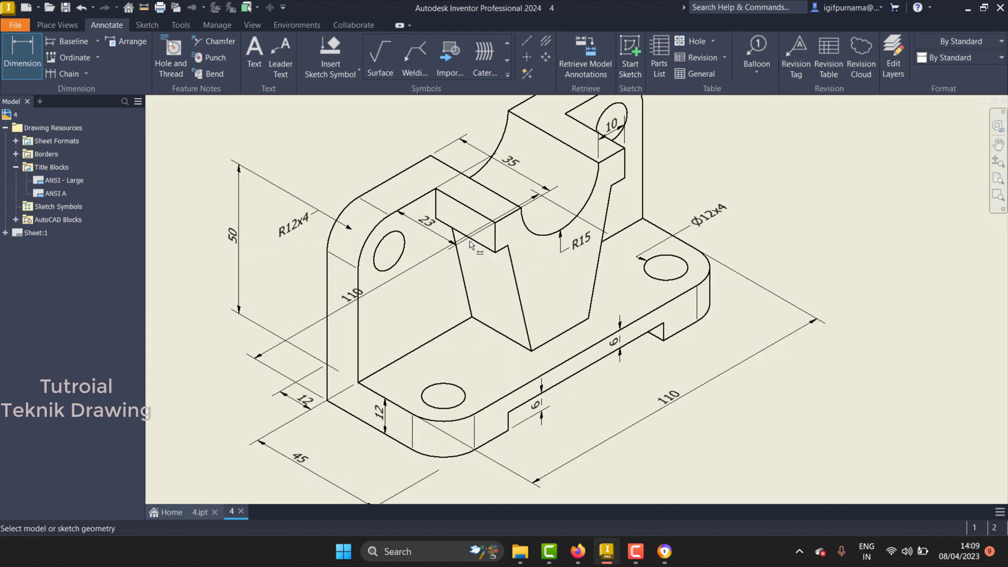
Add the 22 and 23 dimensions at the rib's foot.
{"action": "left_click", "coordinate": [557, 336]}
{"action": "left_click", "coordinate": [684, 335]}
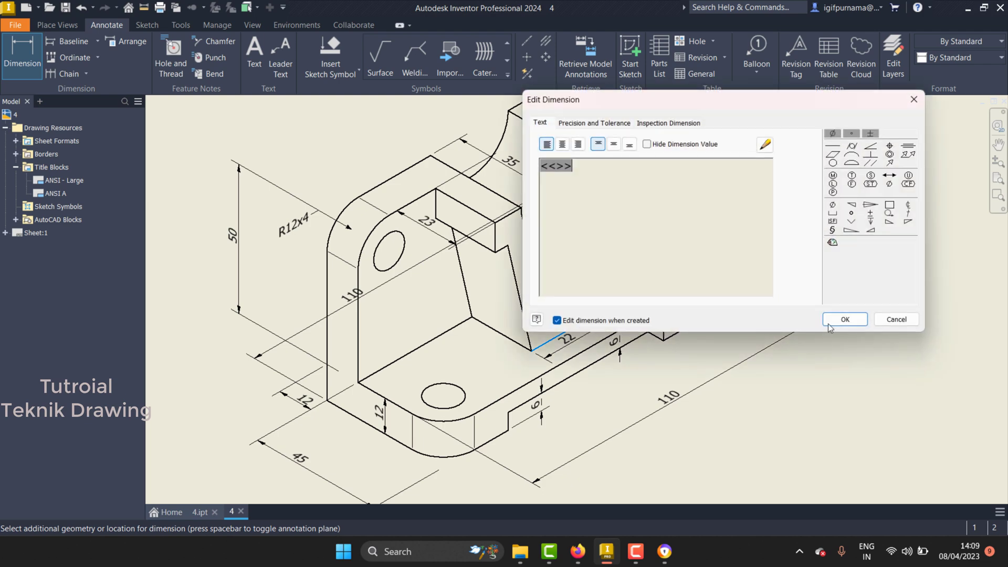
{"action": "left_click", "coordinate": [837, 317]}
{"action": "left_click", "coordinate": [499, 333]}
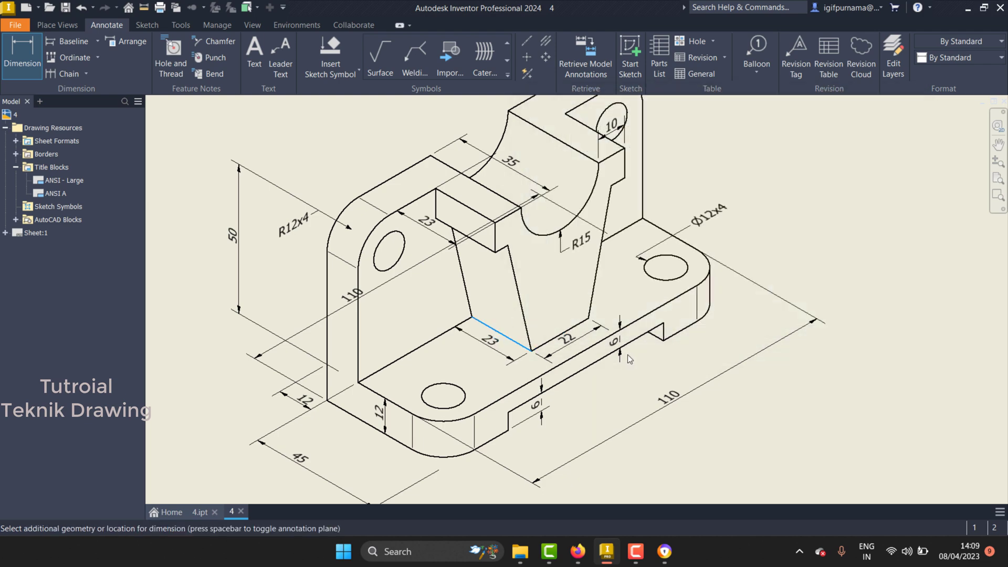
{"action": "left_click", "coordinate": [838, 317]}
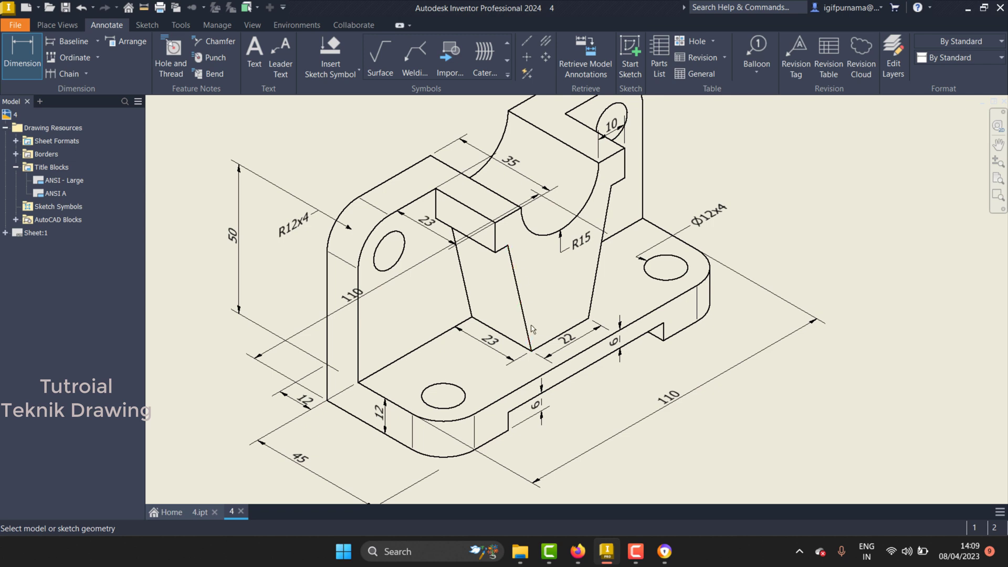
Add a 40 dimension between the rib's top edges.
{"action": "left_click", "coordinate": [502, 249]}
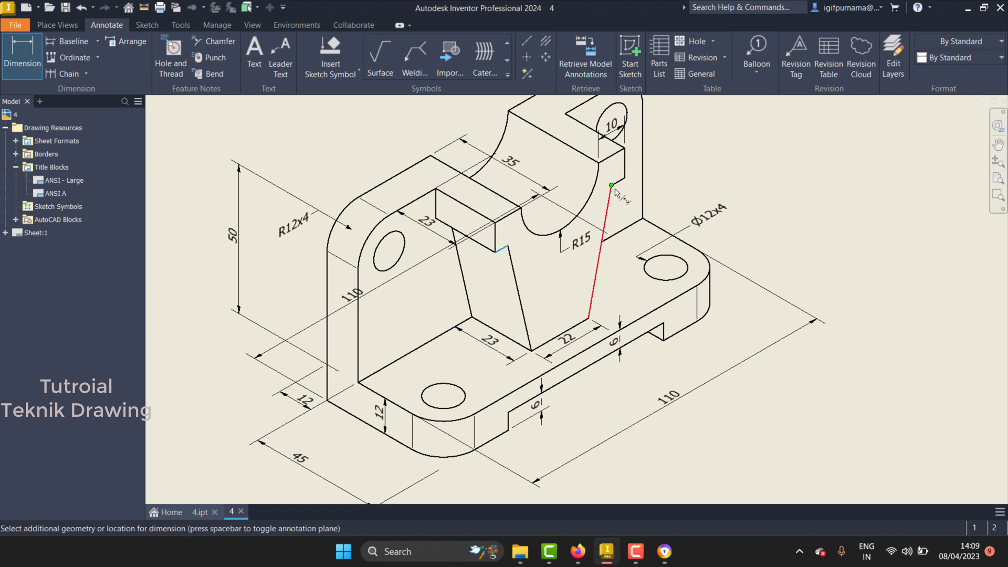
{"action": "left_click", "coordinate": [615, 187]}
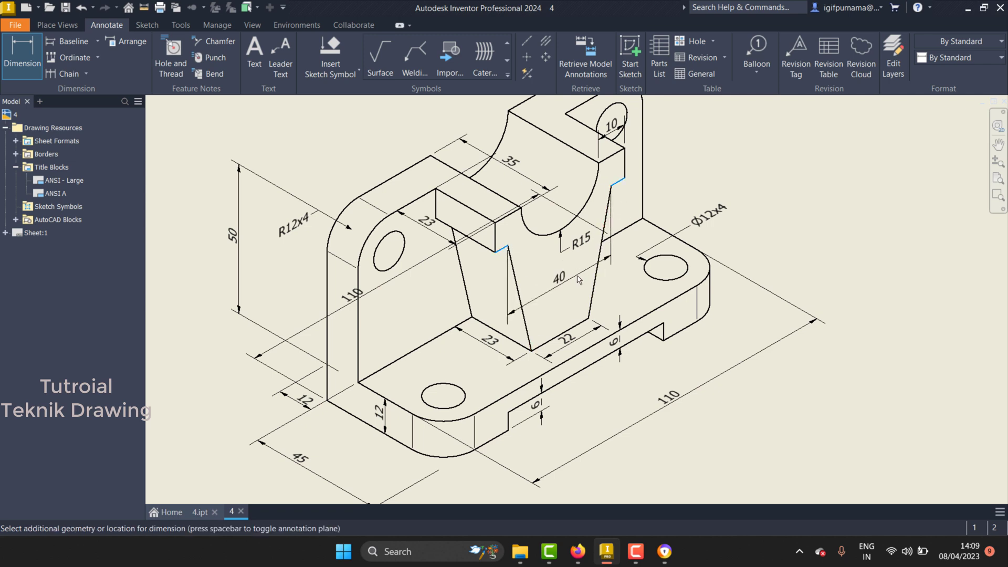
{"action": "left_click", "coordinate": [579, 280]}
{"action": "left_click", "coordinate": [838, 318]}
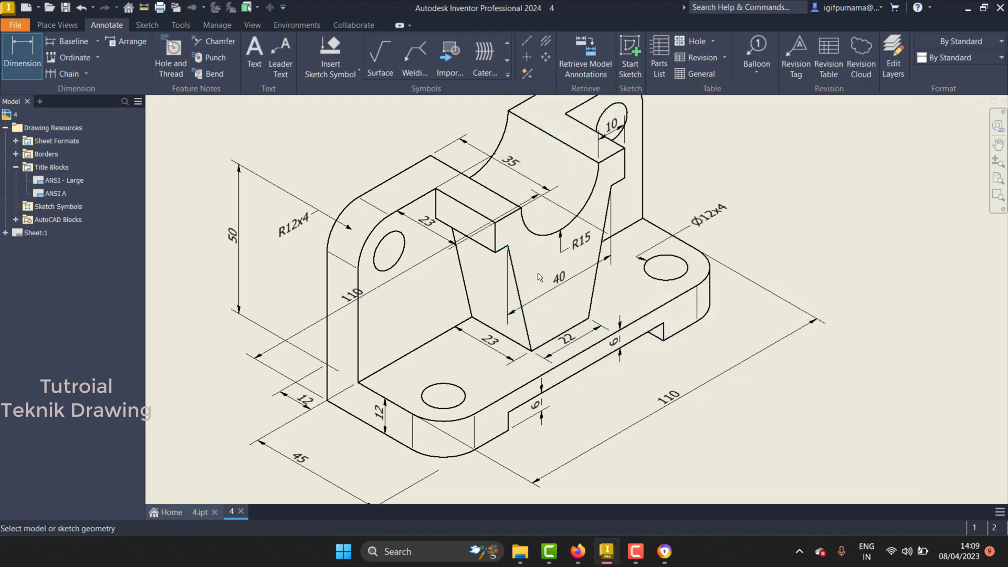
Add a 41 dimension along the rib's sloping edge.
{"action": "left_click", "coordinate": [503, 248]}
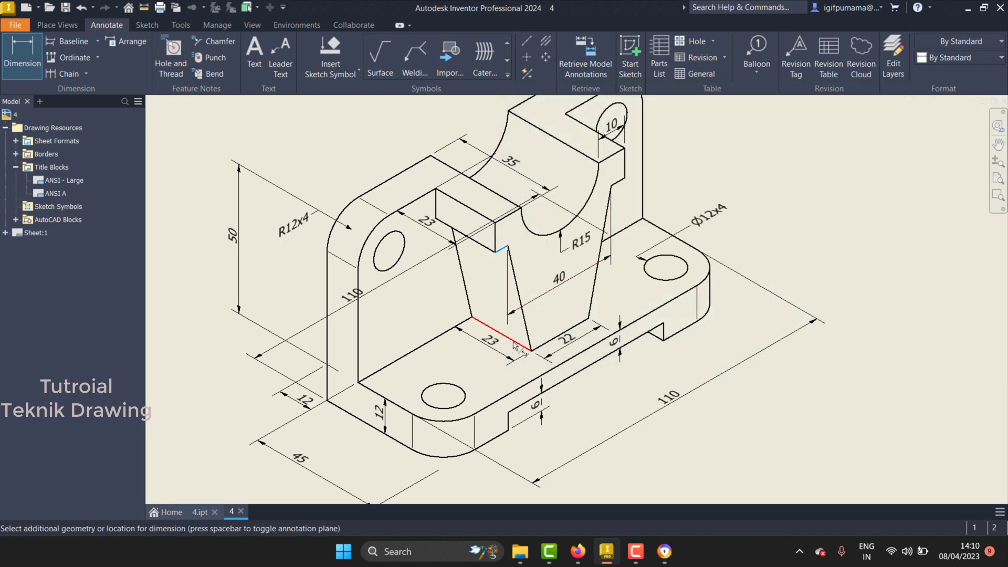
{"action": "left_click", "coordinate": [515, 347]}
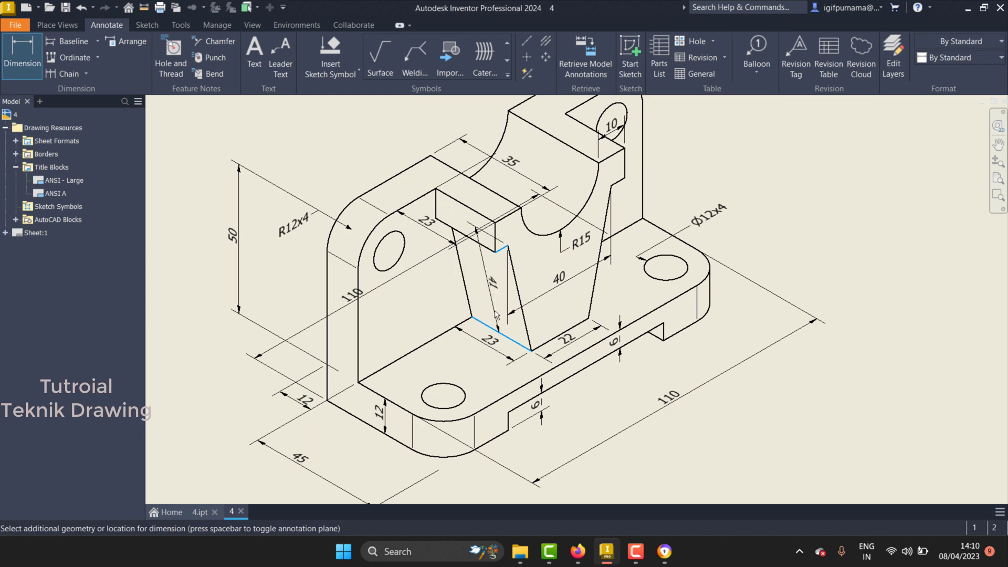
{"action": "left_click", "coordinate": [569, 304]}
{"action": "left_click", "coordinate": [850, 321]}
{"action": "scroll", "coordinate": [484, 299], "scroll_direction": "down", "scroll_amount": 3}
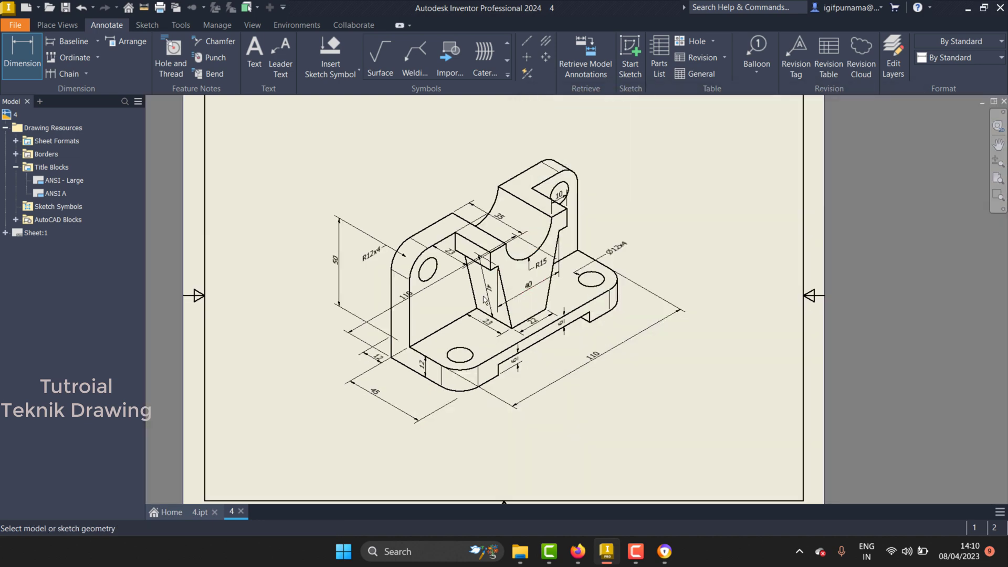
{"action": "scroll", "coordinate": [483, 299], "scroll_direction": "up", "scroll_amount": 3}
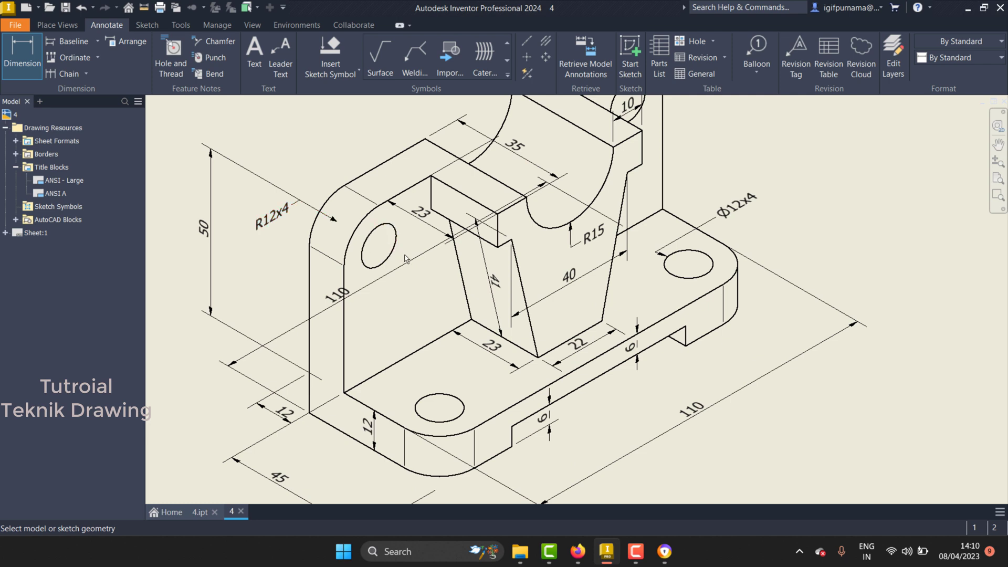
{"action": "scroll", "coordinate": [413, 260], "scroll_direction": "down", "scroll_amount": 2}
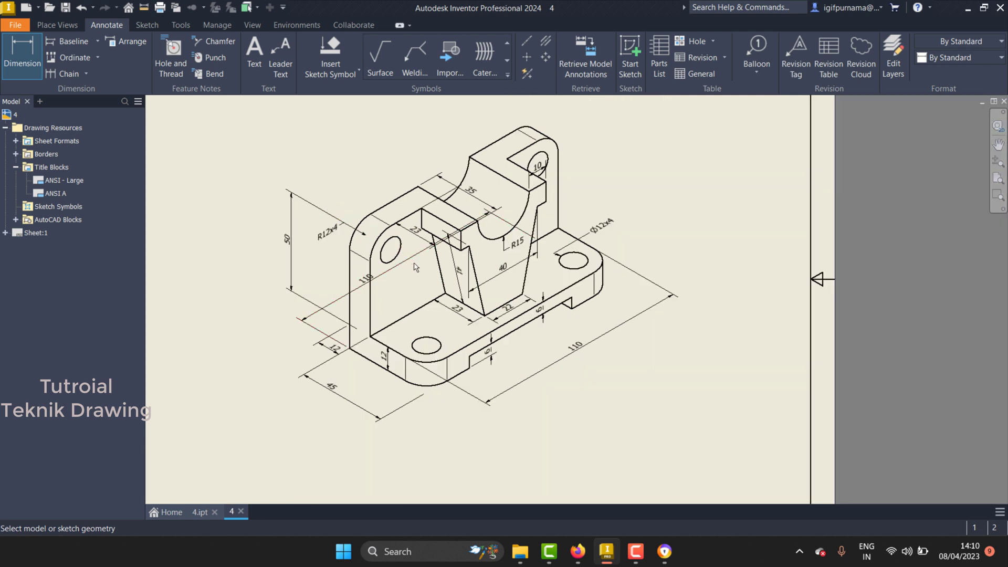